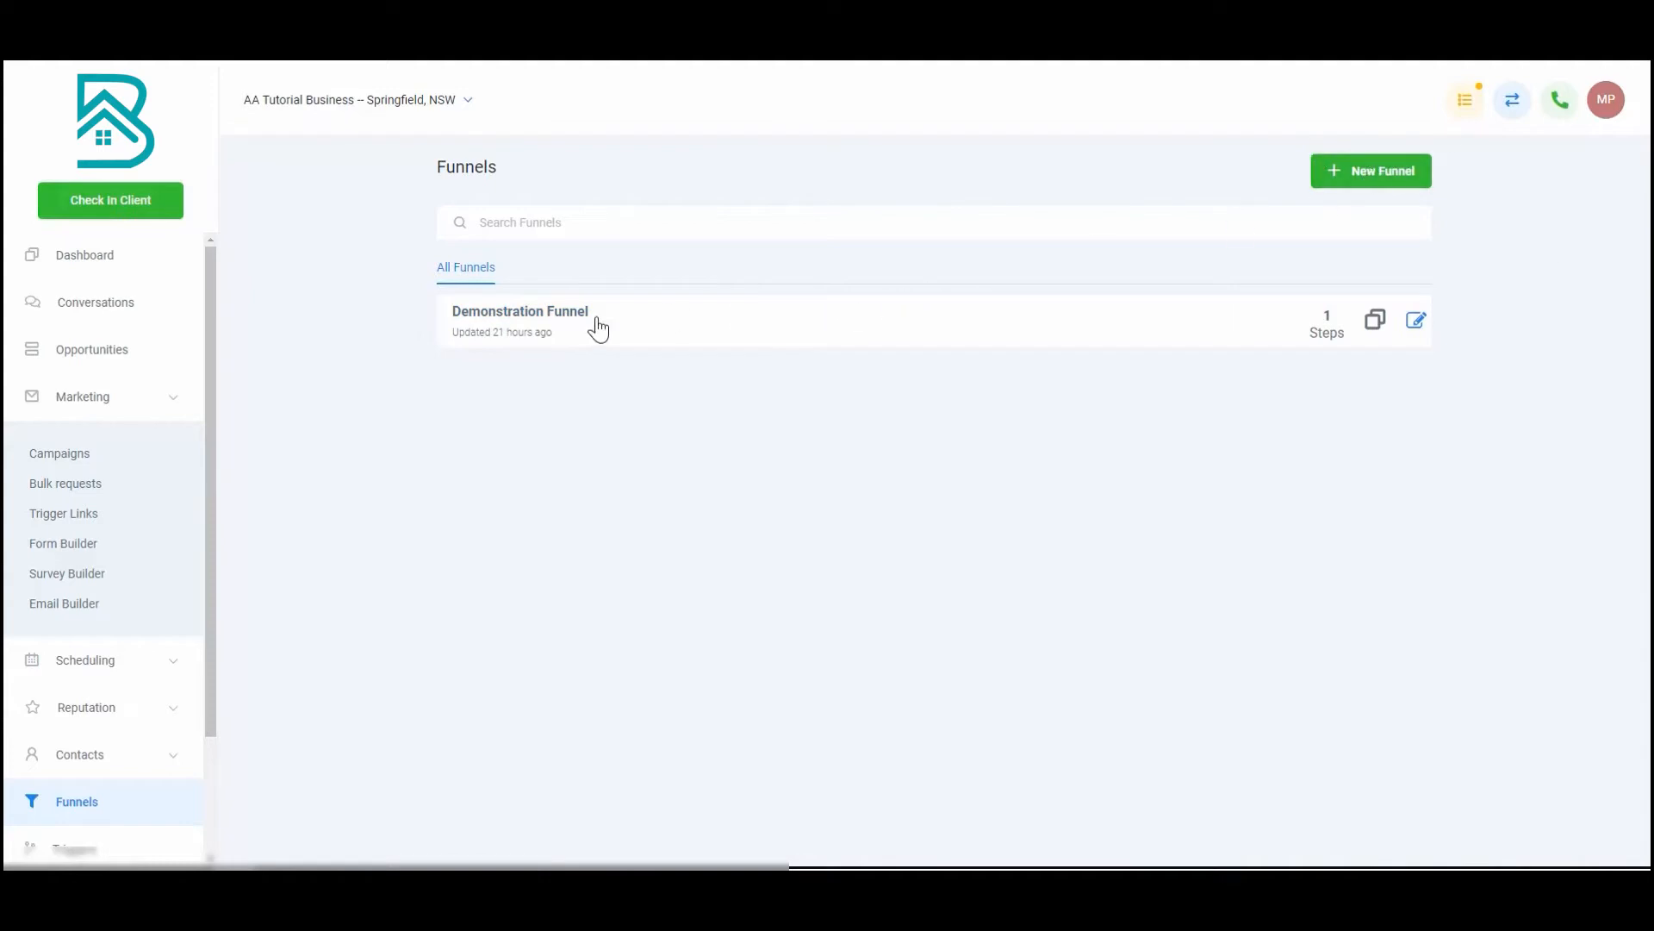
Add a new step named "Basic Demonstration" with the path "basic-demo" to the Demonstration Funnel
left_click(572, 318)
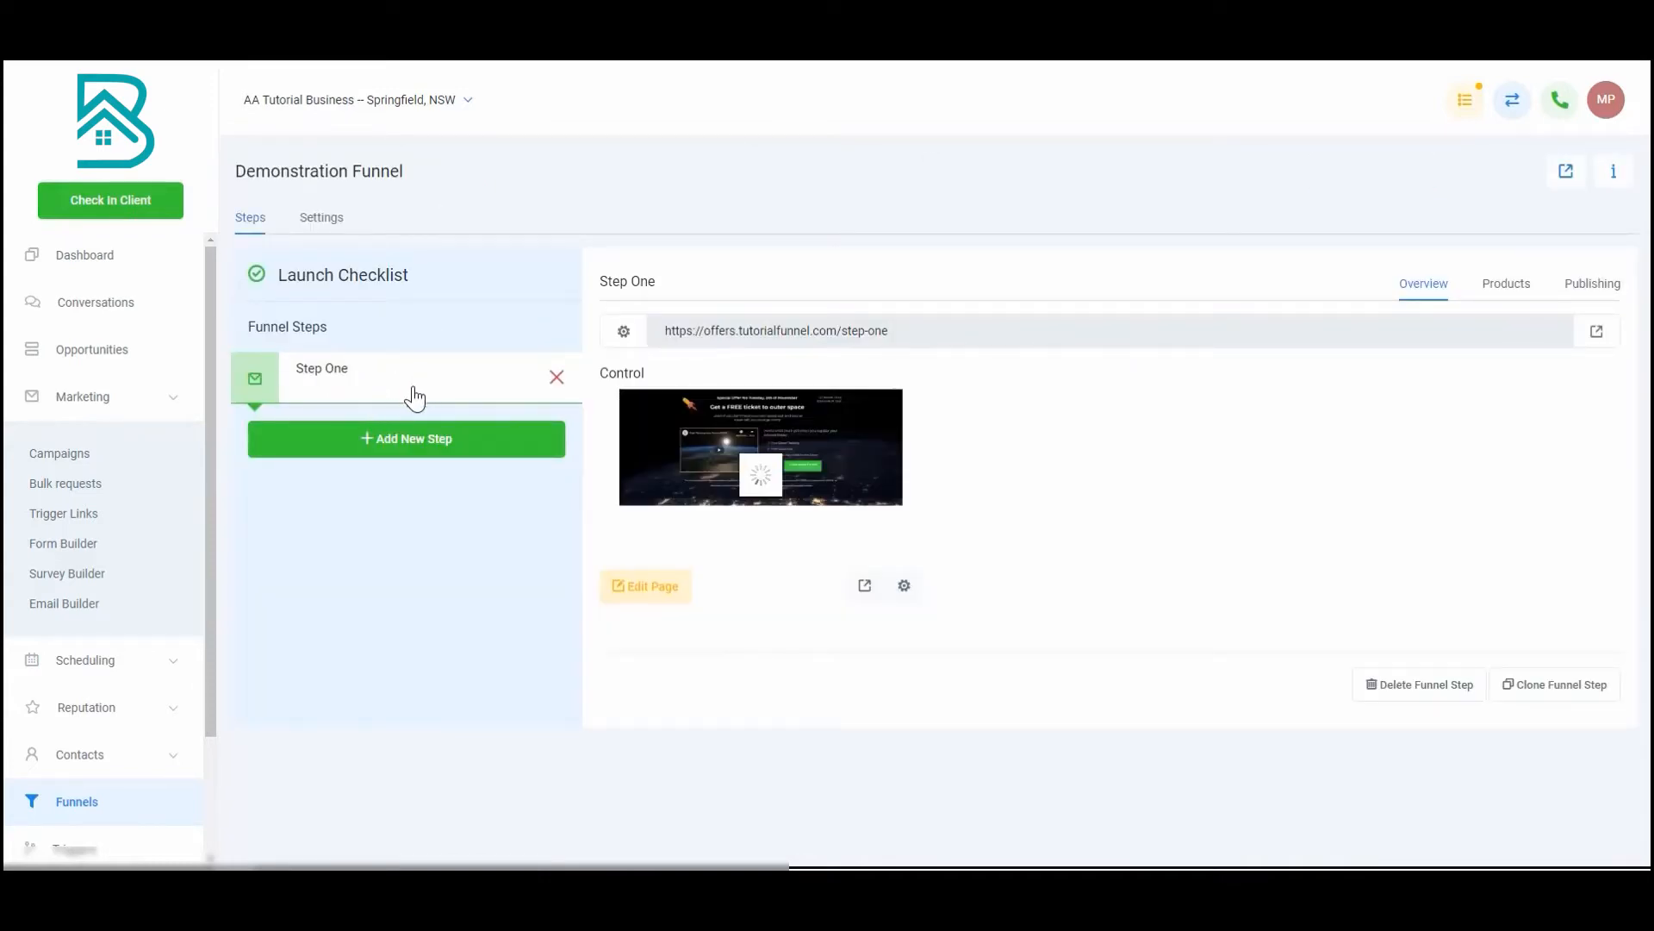
left_click(437, 453)
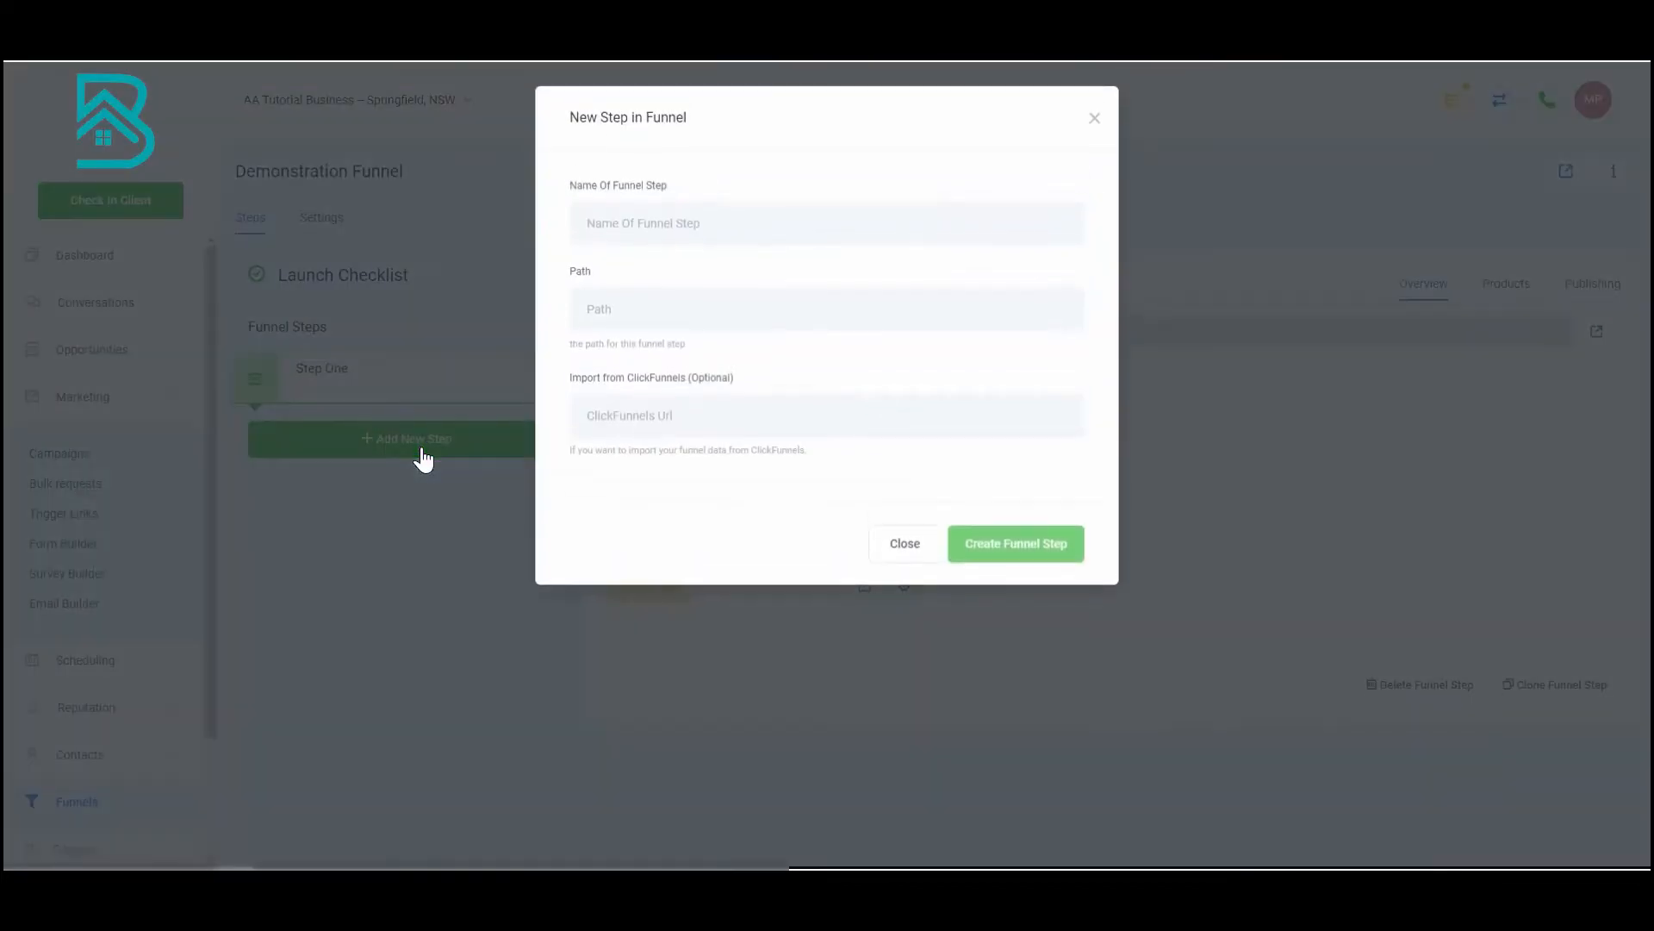
left_click(764, 229)
type("Basic Demonstar")
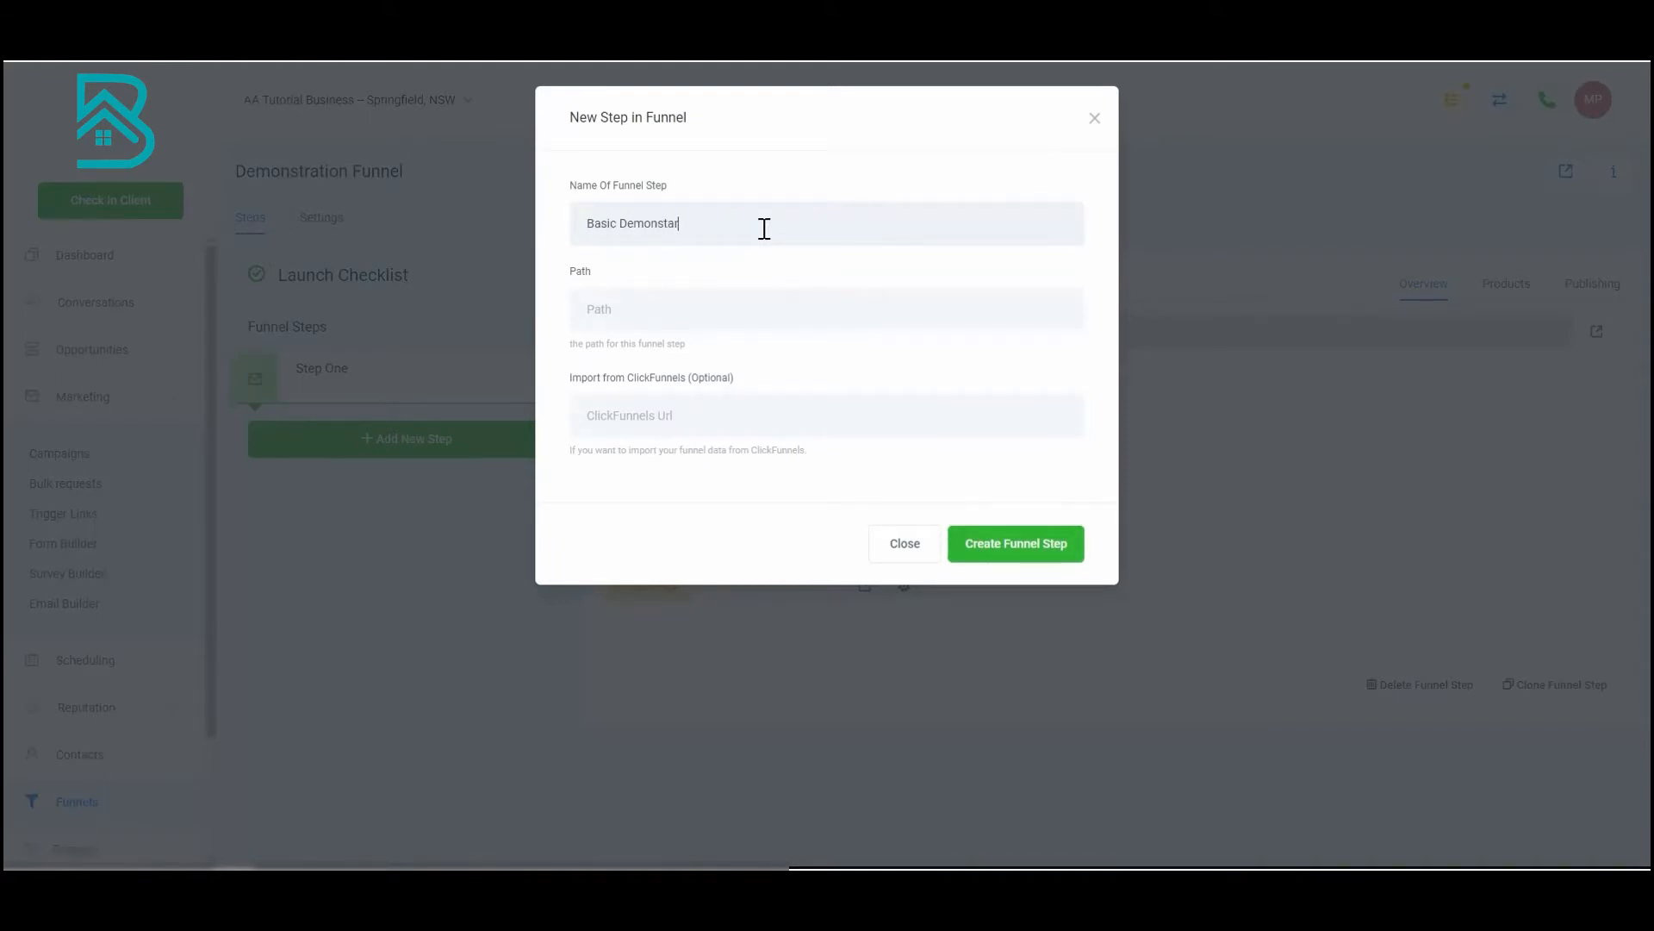
key("BackSpace")
key("BackSpace")
key("BackSpace")
key("BackSpace")
key("BackSpace")
type("ration")
left_click(720, 314)
type("basic-demo")
left_click(1004, 554)
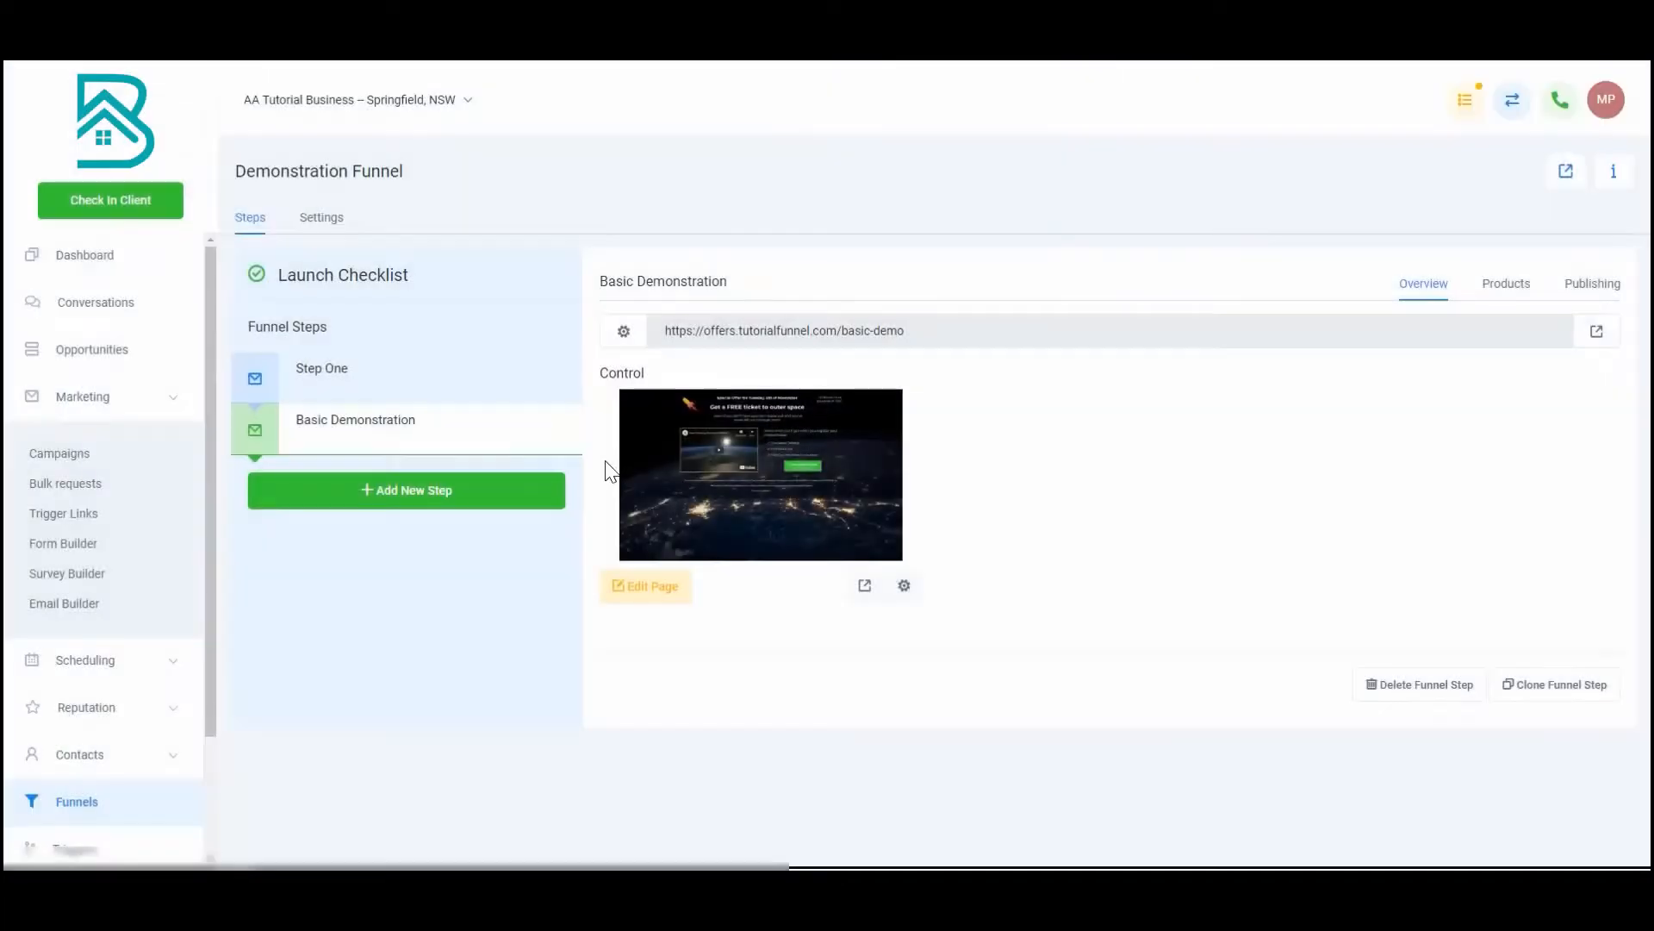
Open the Basic Demonstration page for editing and check its mobile layout before returning to the desktop layout
mouse_move(394, 440)
left_mouse_down()
mouse_move(417, 370)
mouse_move(410, 441)
left_mouse_up()
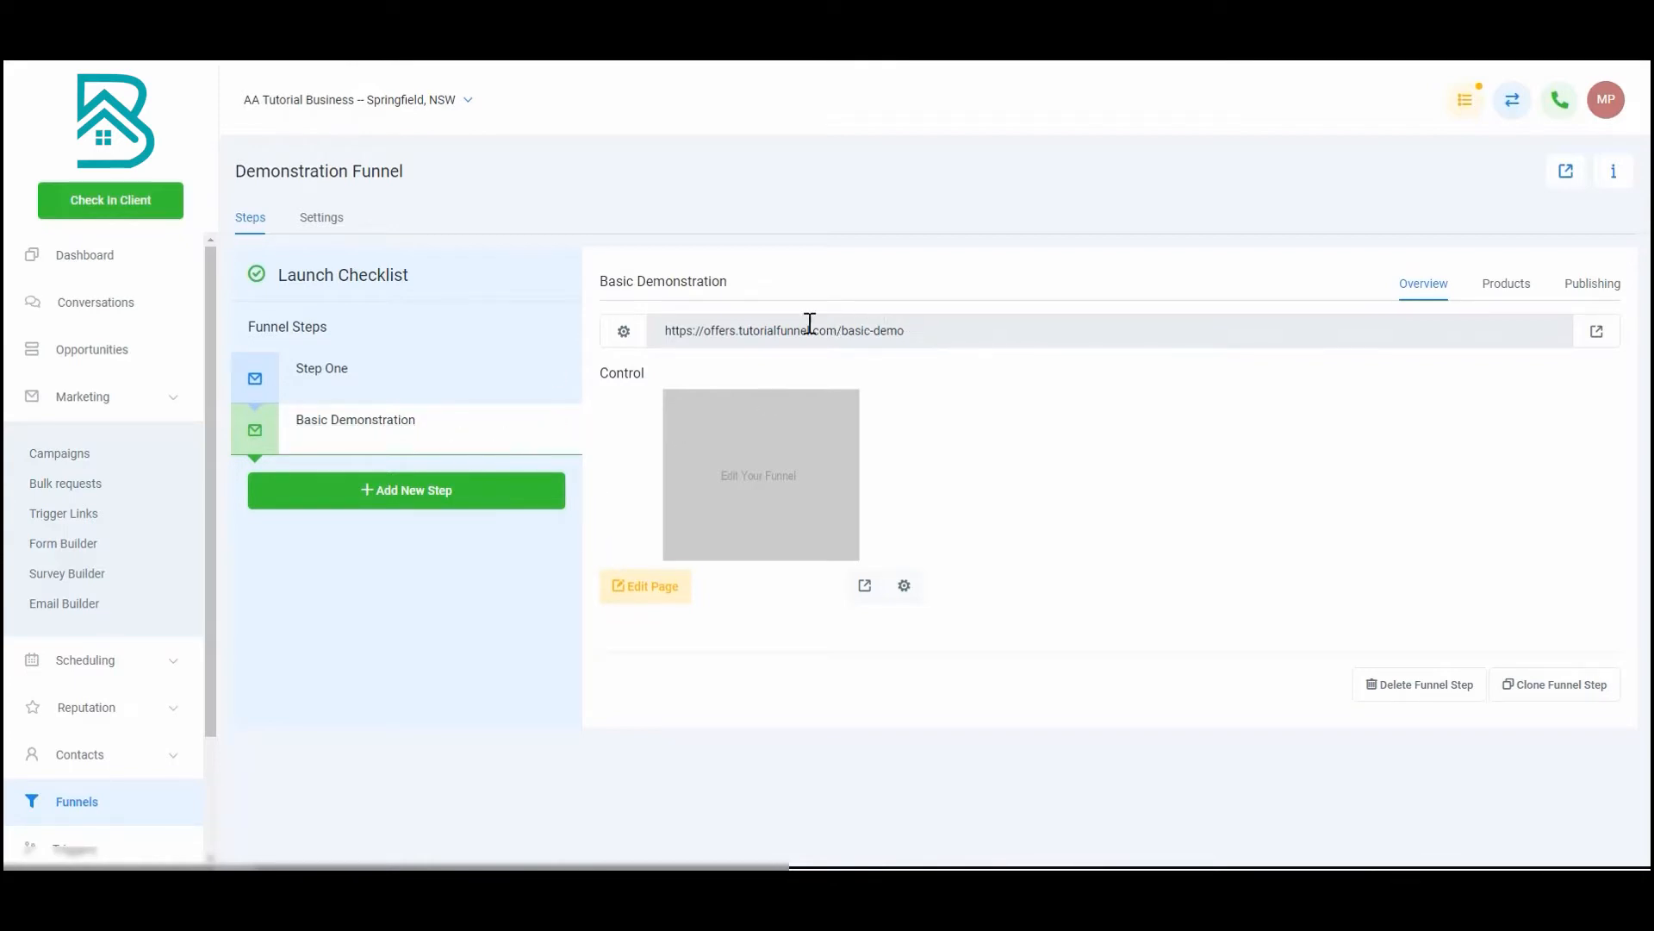
left_click(649, 601)
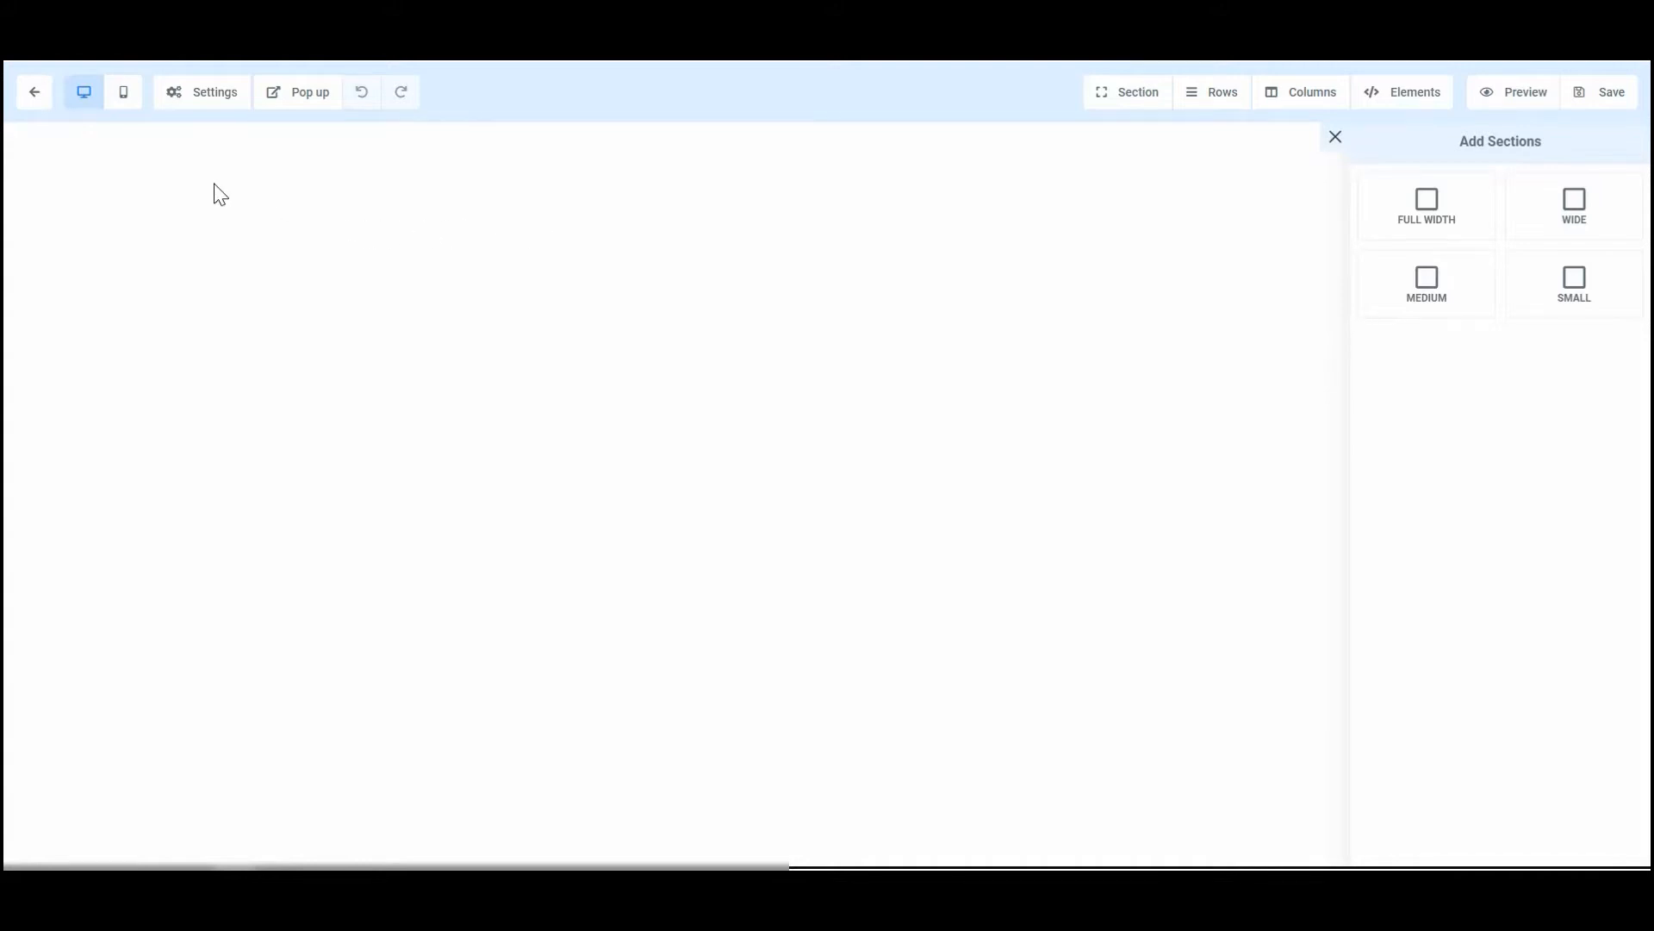
left_click(124, 97)
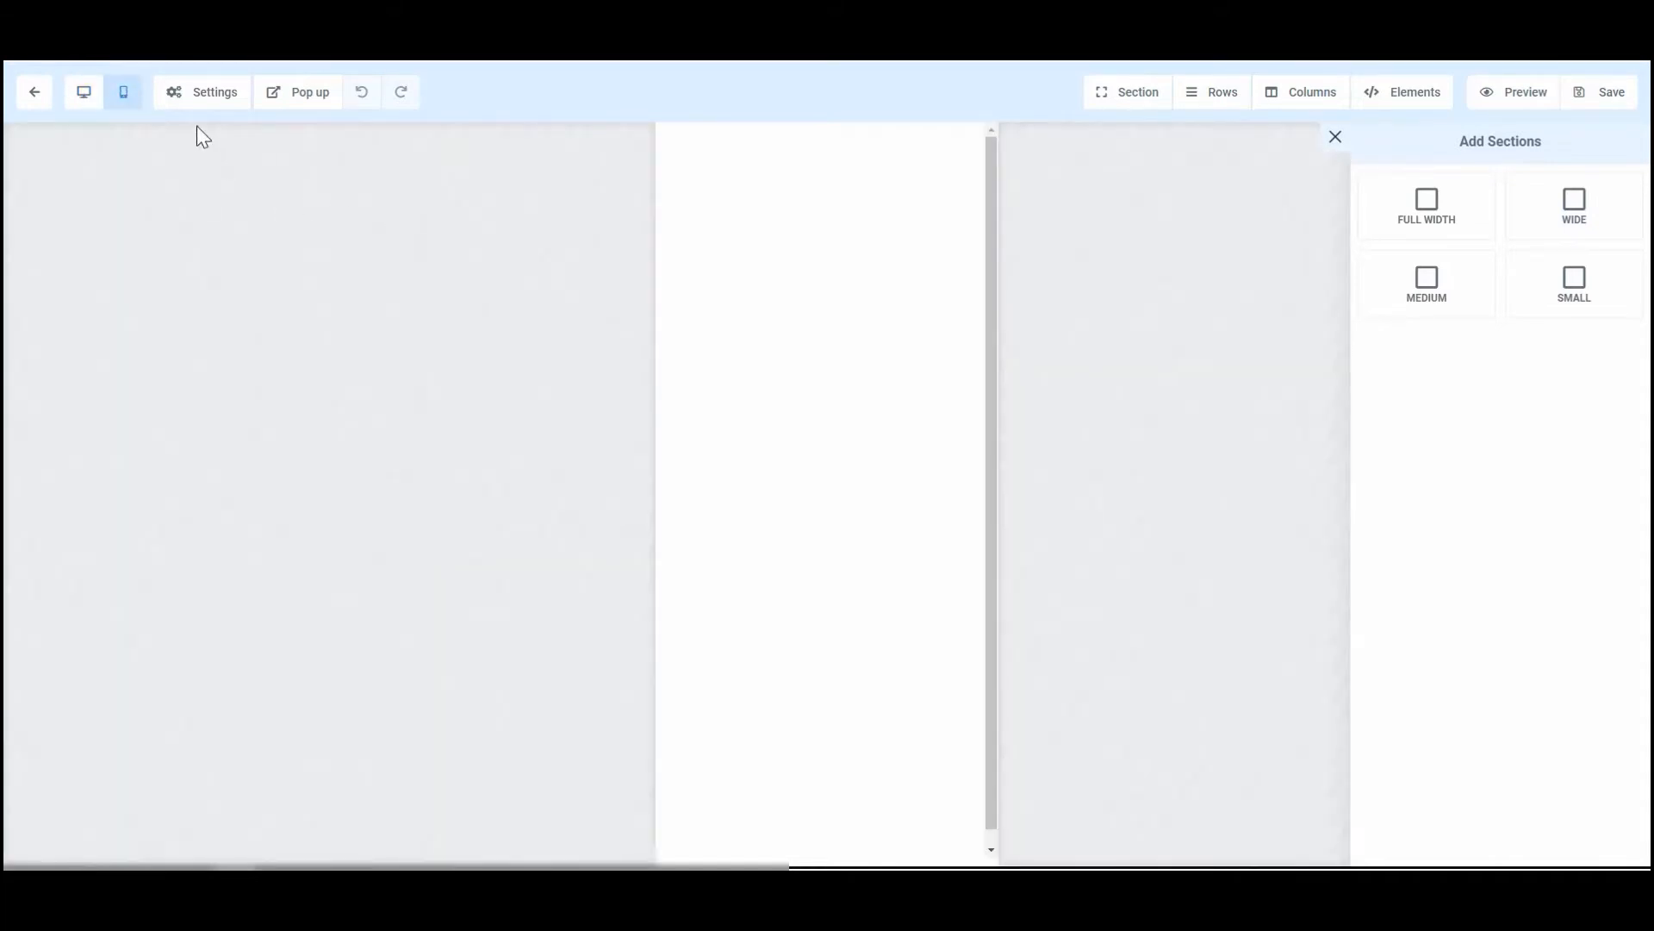
left_click(84, 100)
left_click(89, 104)
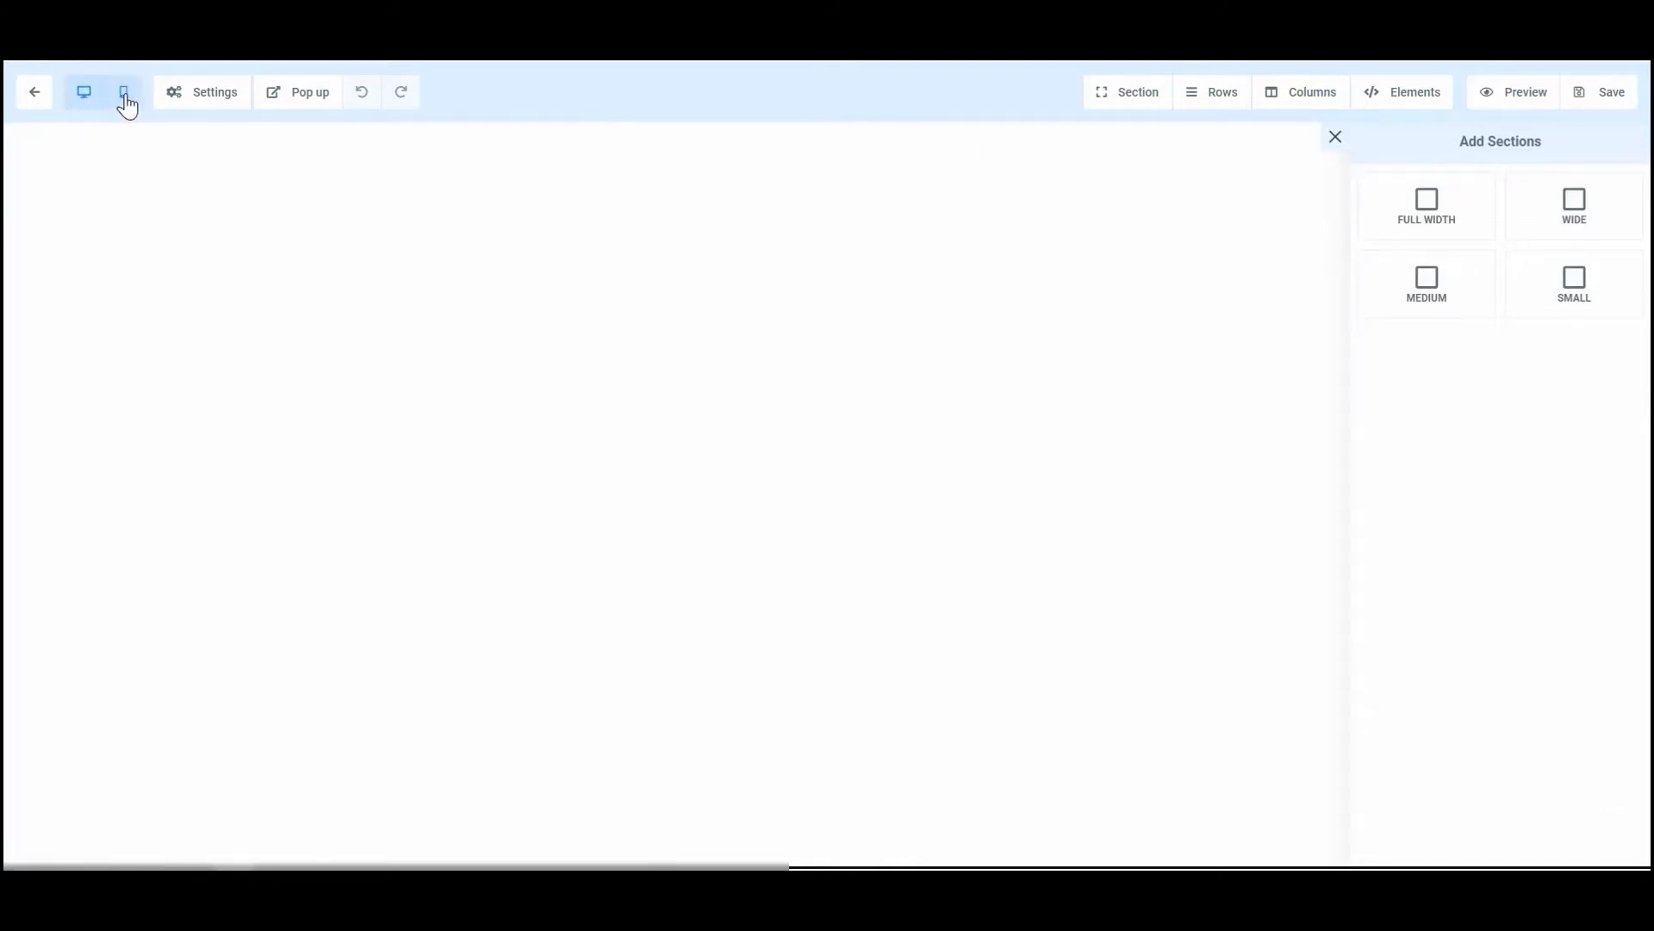
Examine the page settings options, the pop-up editor, and the options for sections, rows, columns and elements
left_click(196, 102)
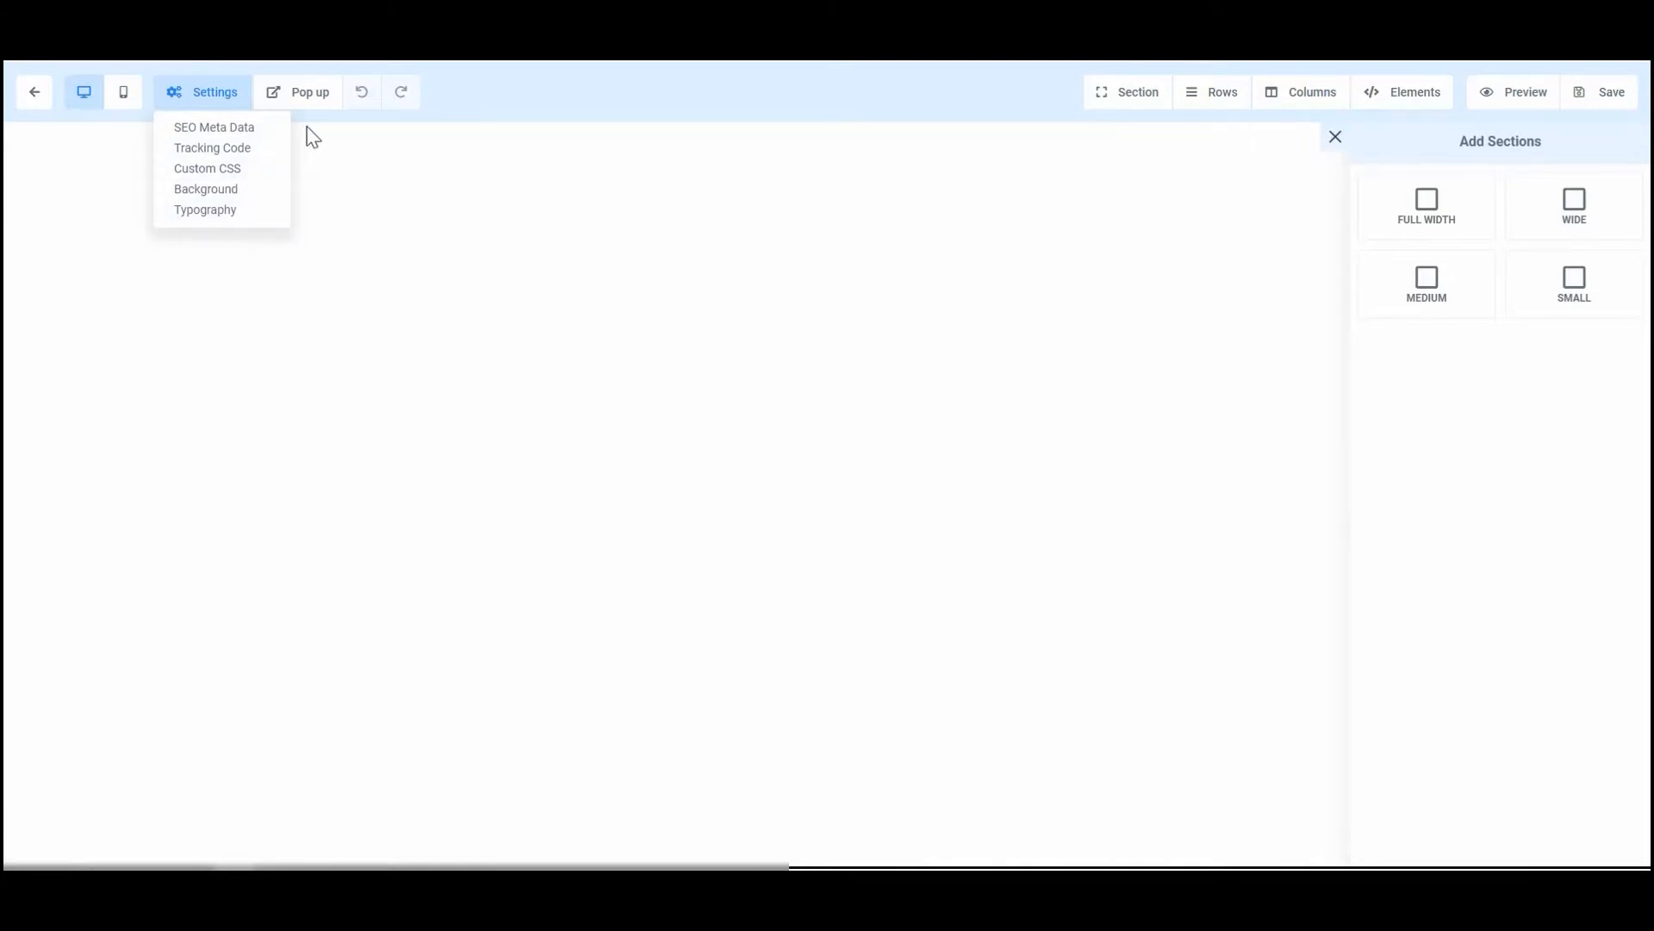
left_click(297, 105)
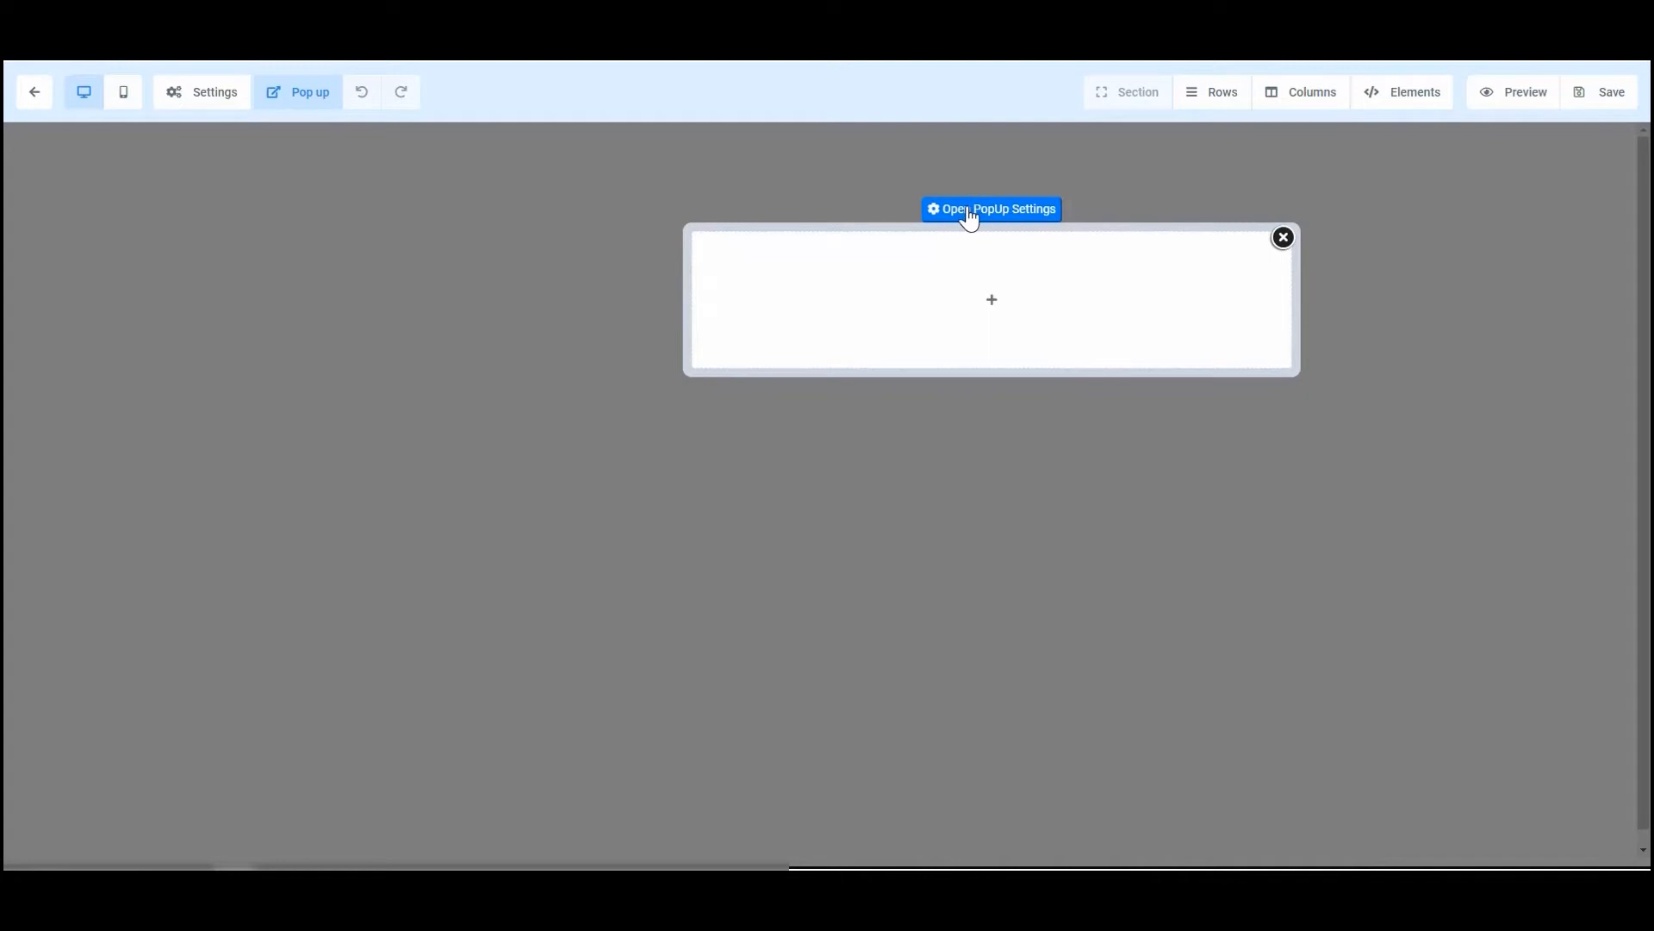
left_click(1283, 240)
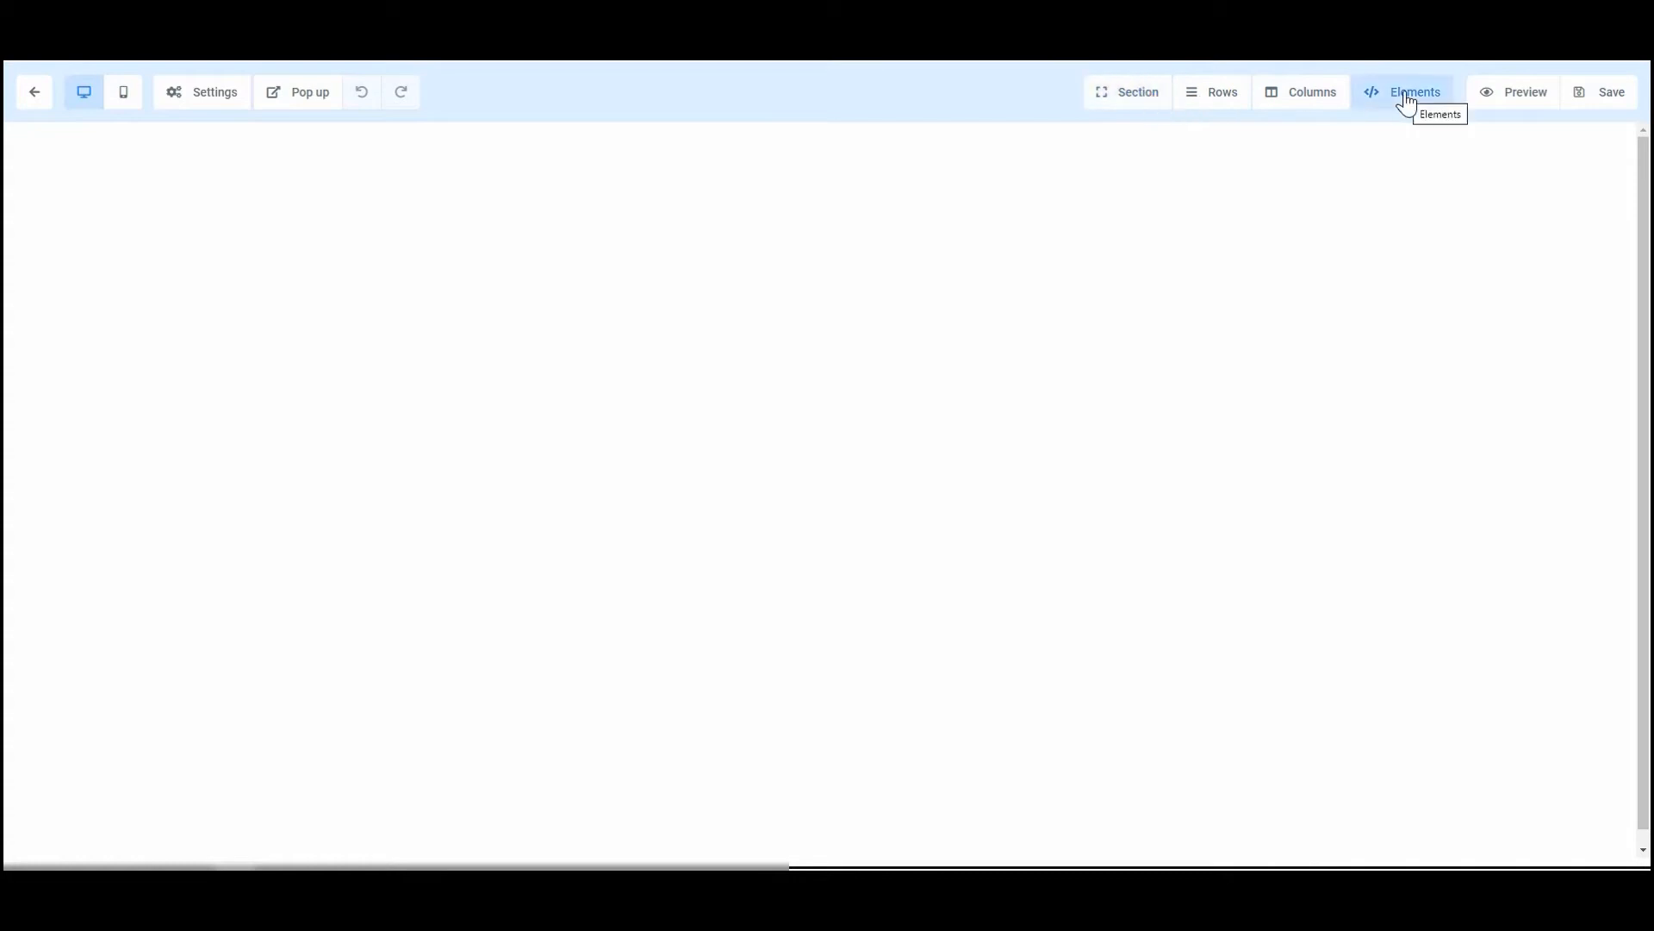
left_click(1141, 100)
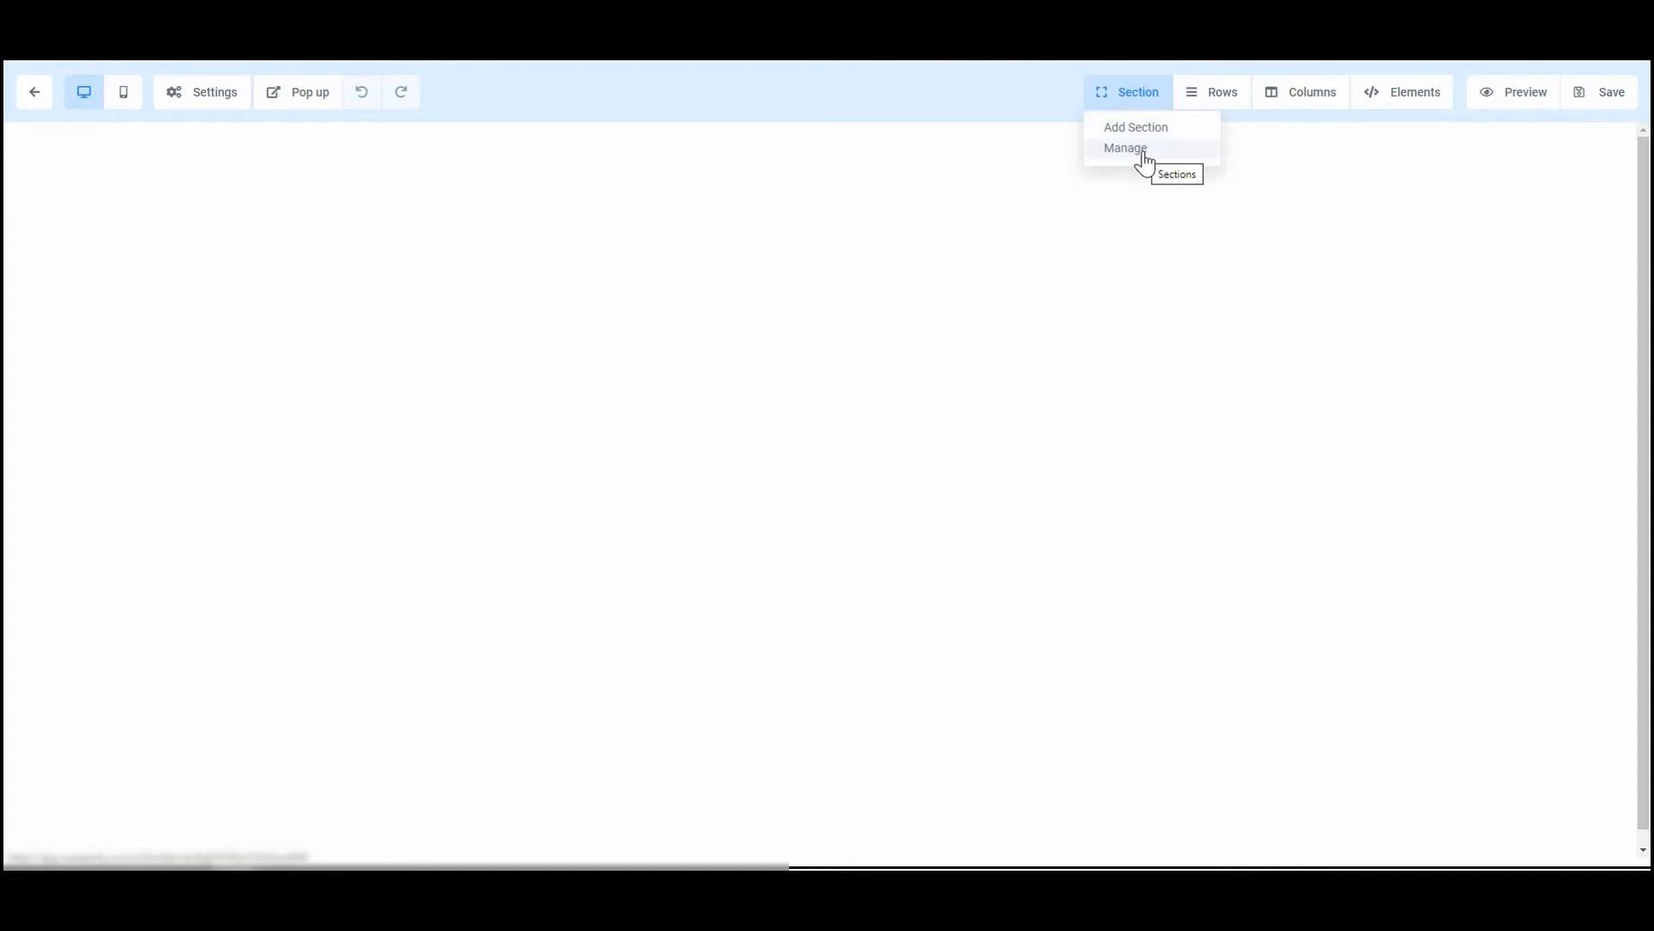
left_click(1210, 98)
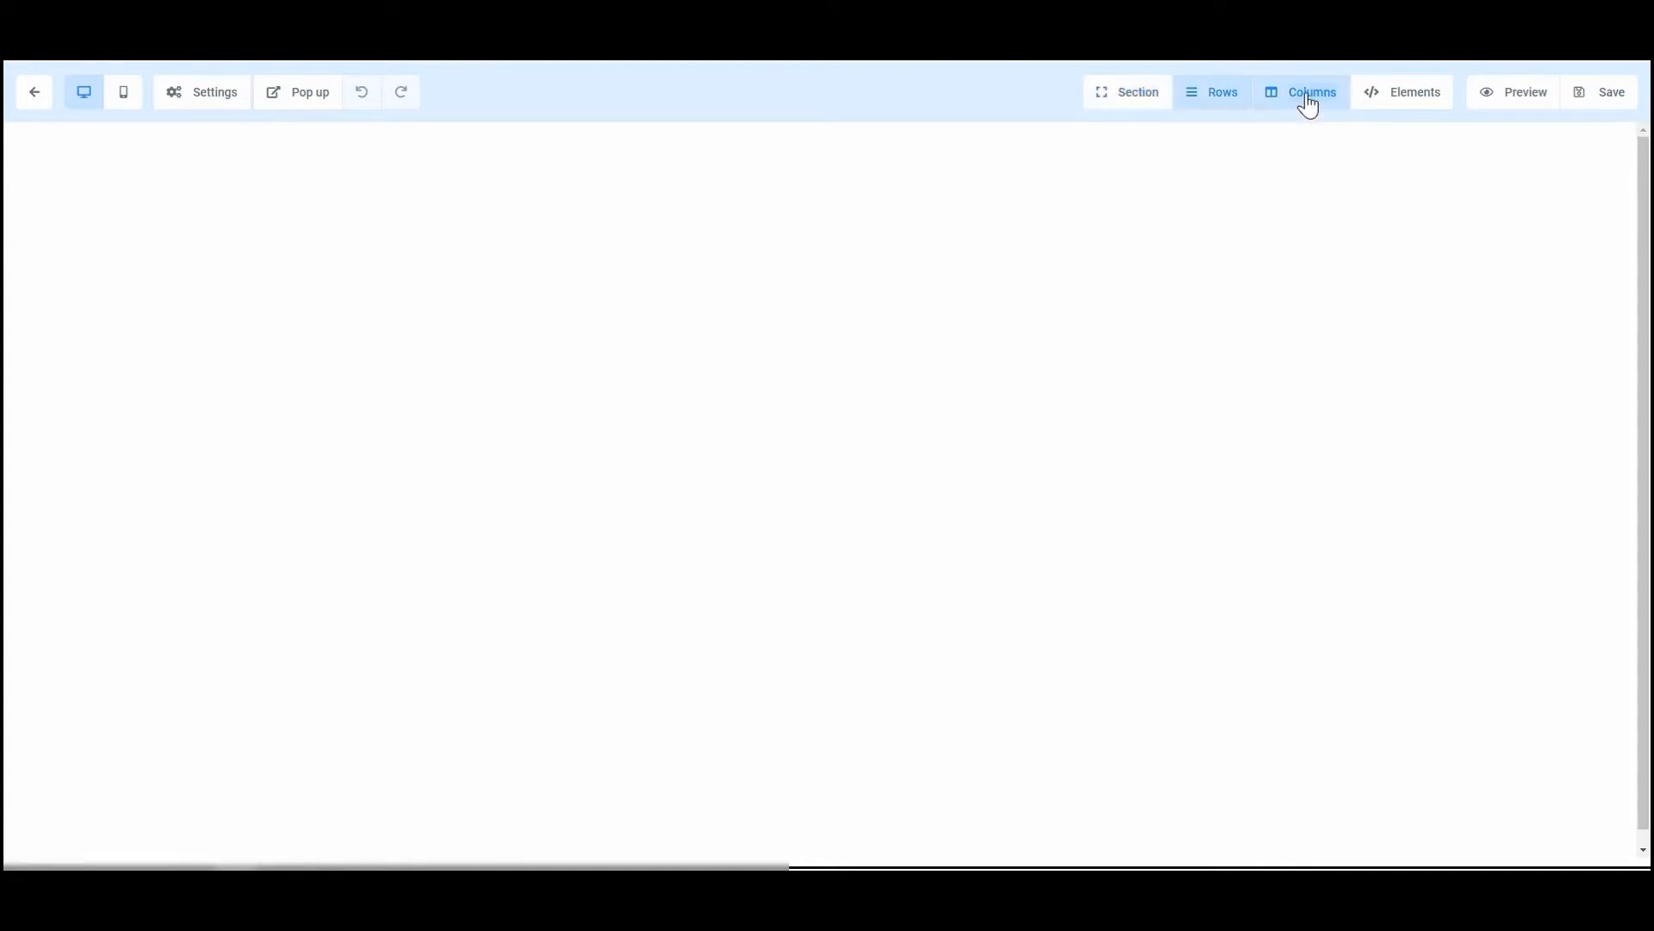
left_click(1308, 101)
left_click(1378, 100)
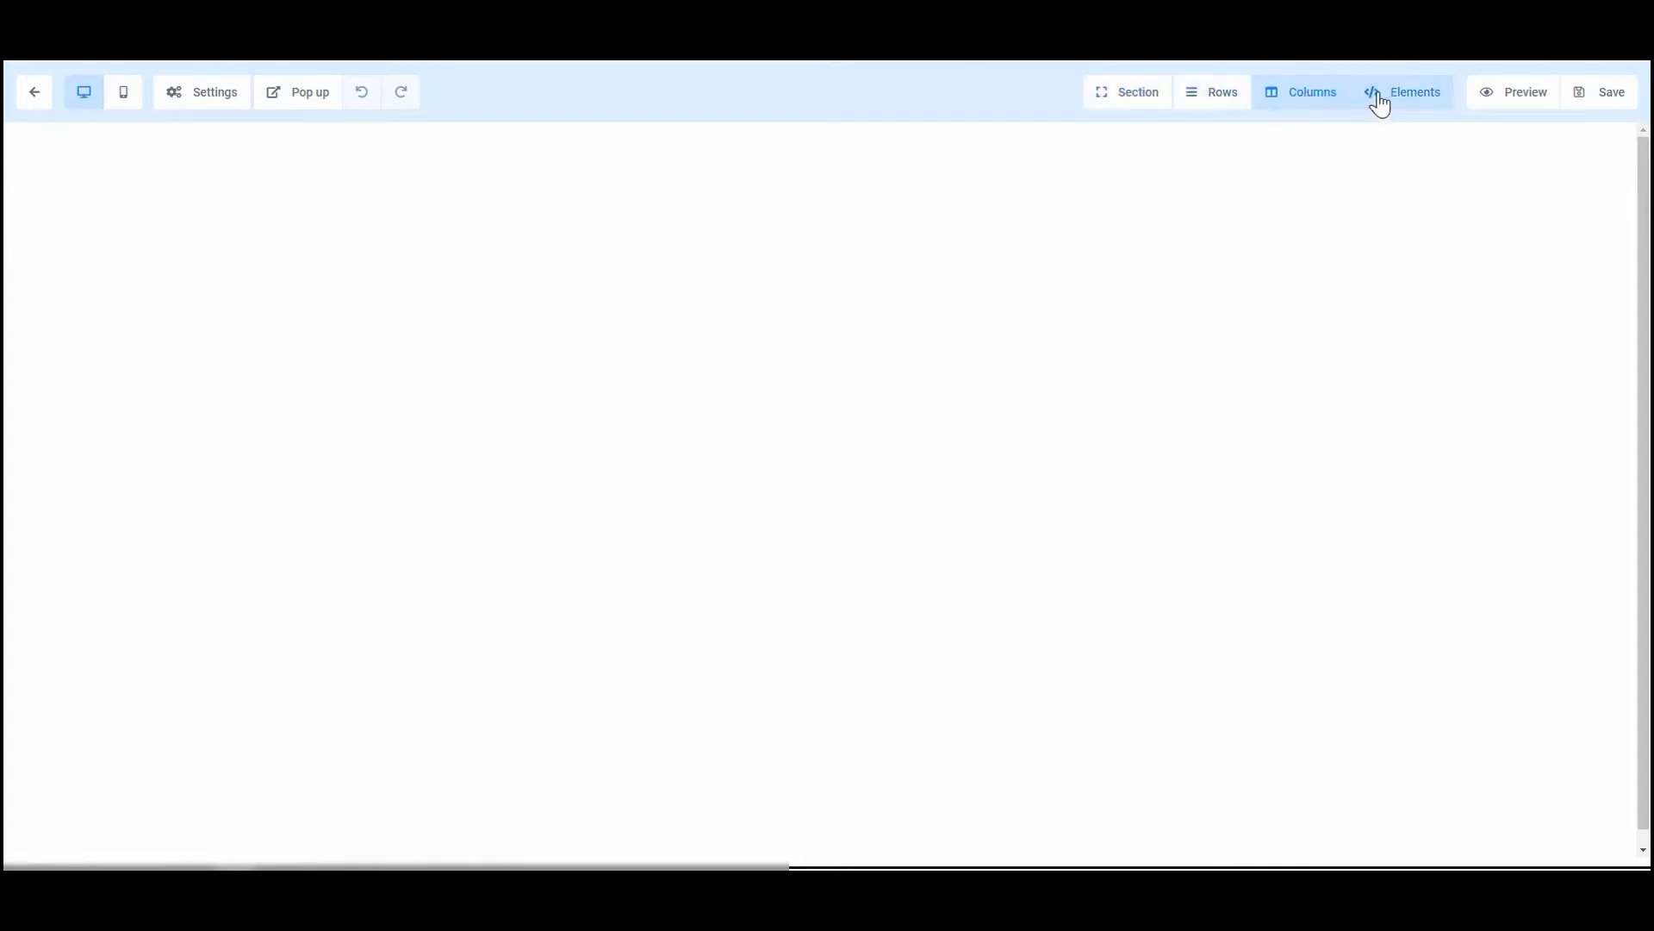
left_click(1263, 185)
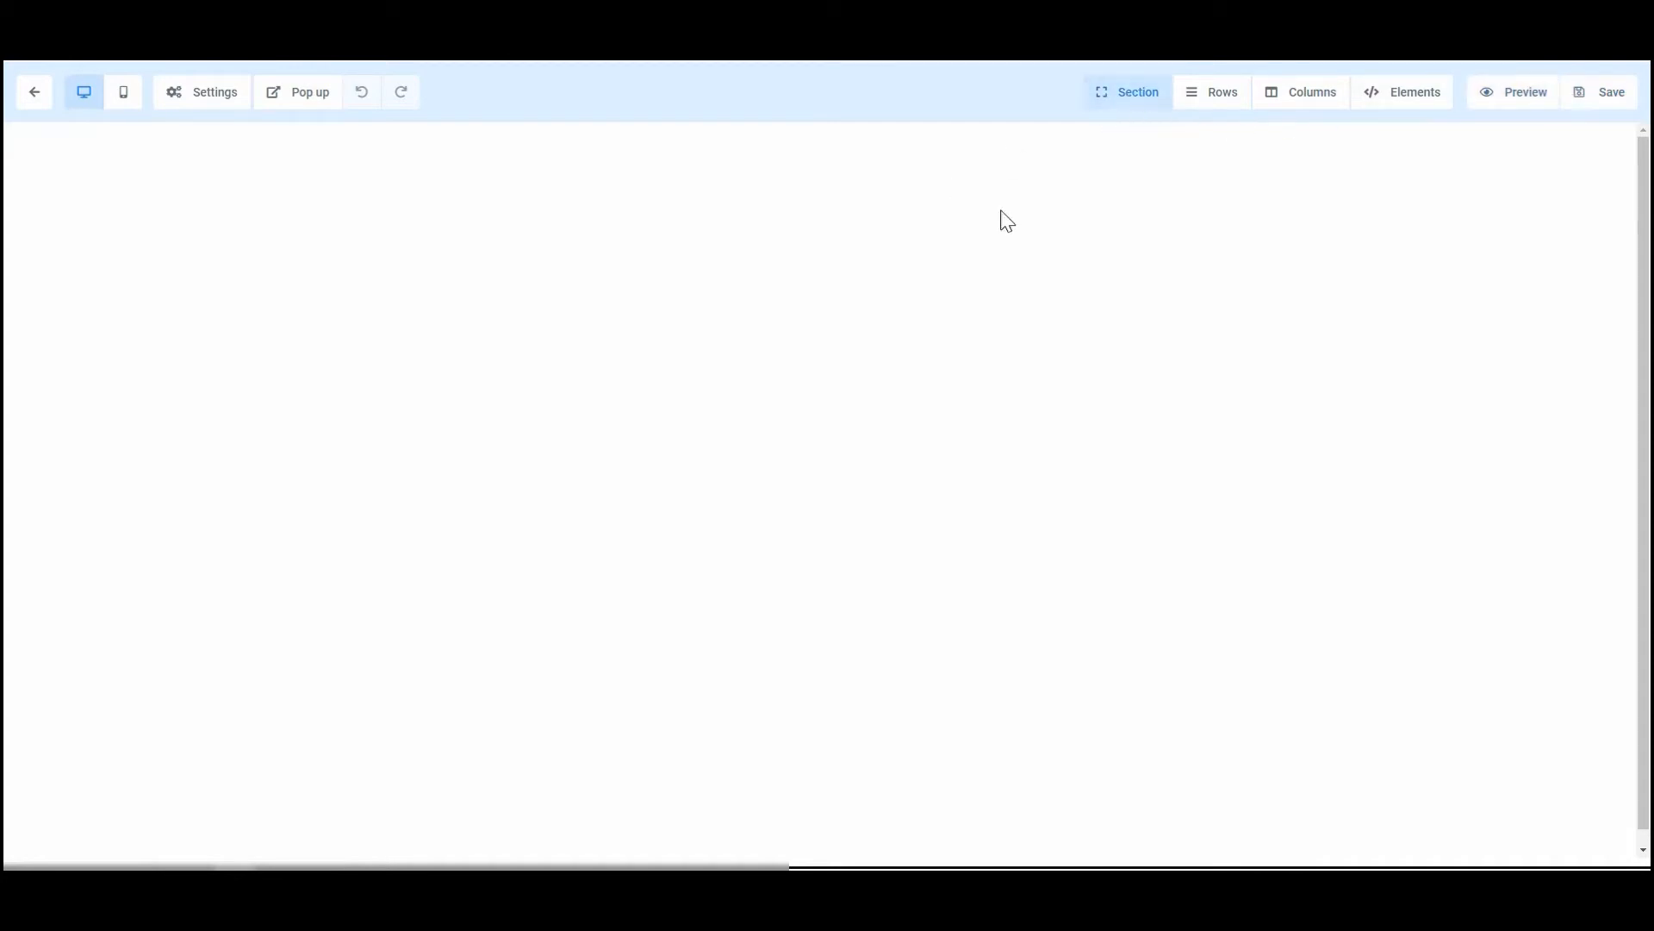
left_click(1137, 102)
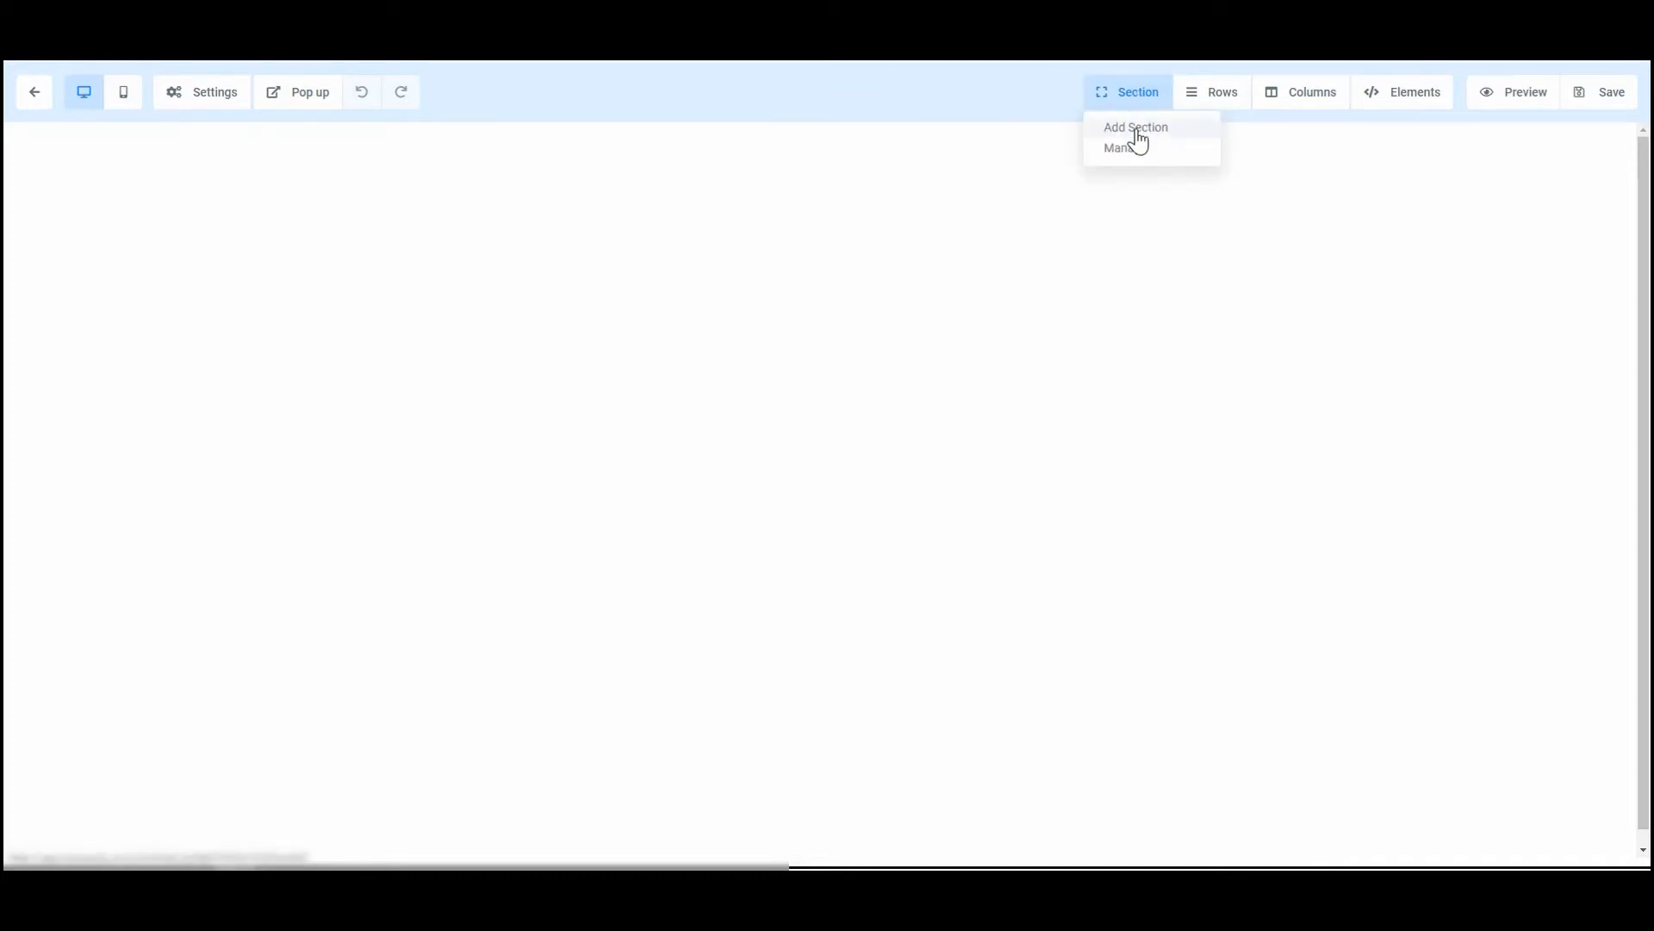
left_click(1138, 141)
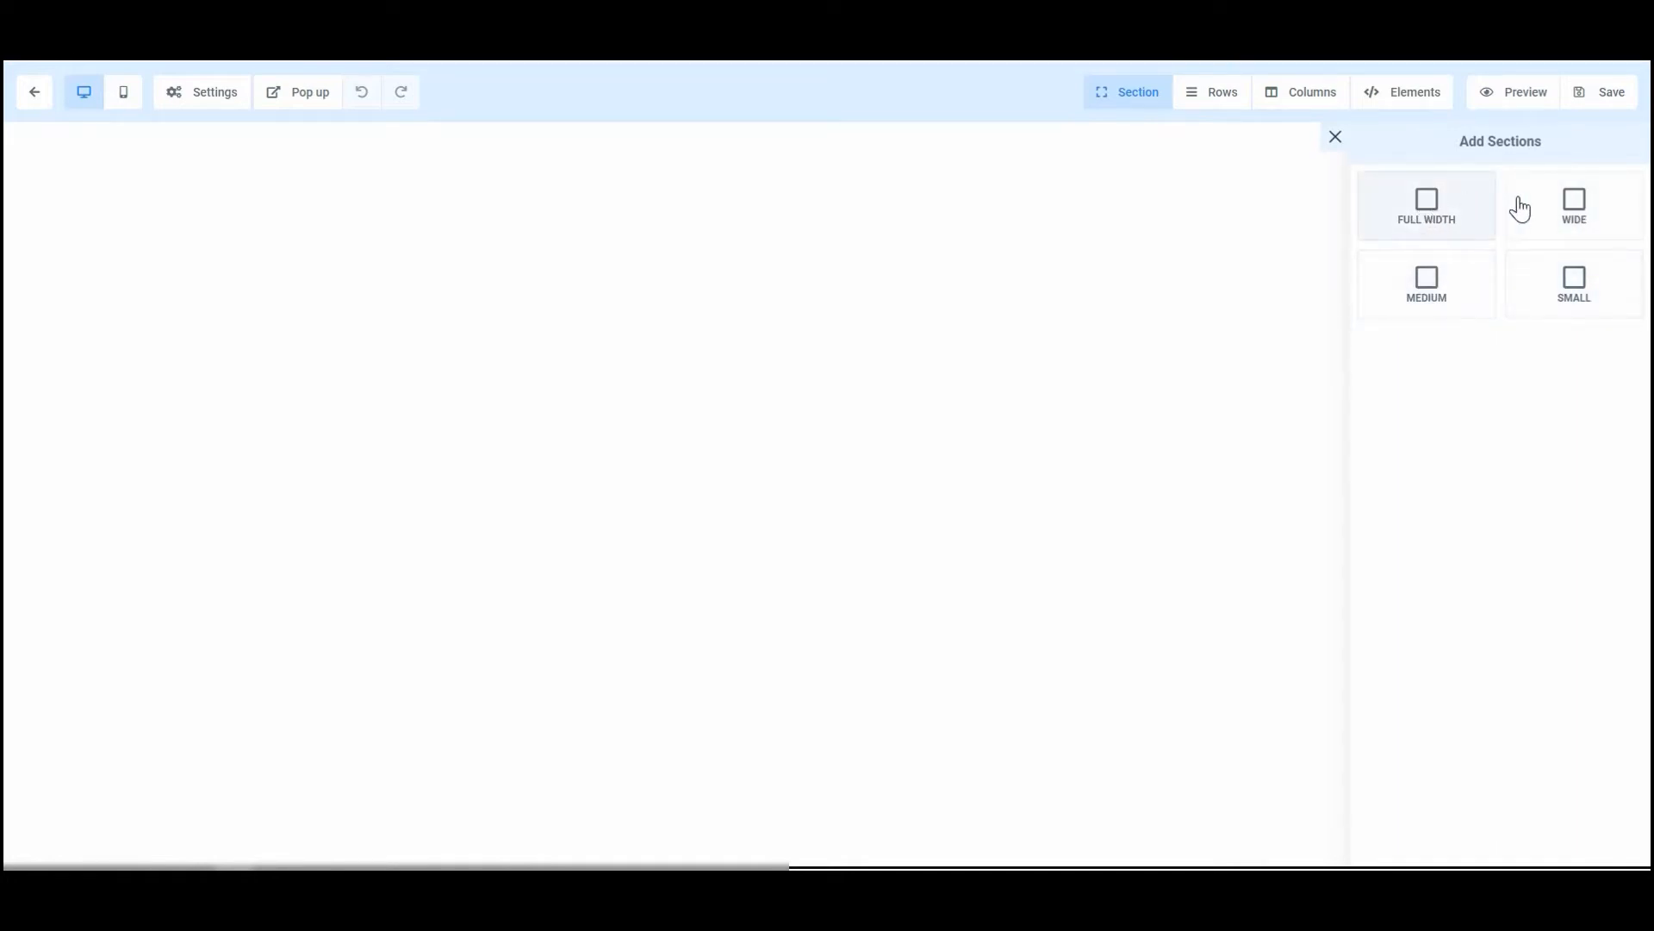
left_click(1448, 289)
mouse_move(1126, 170)
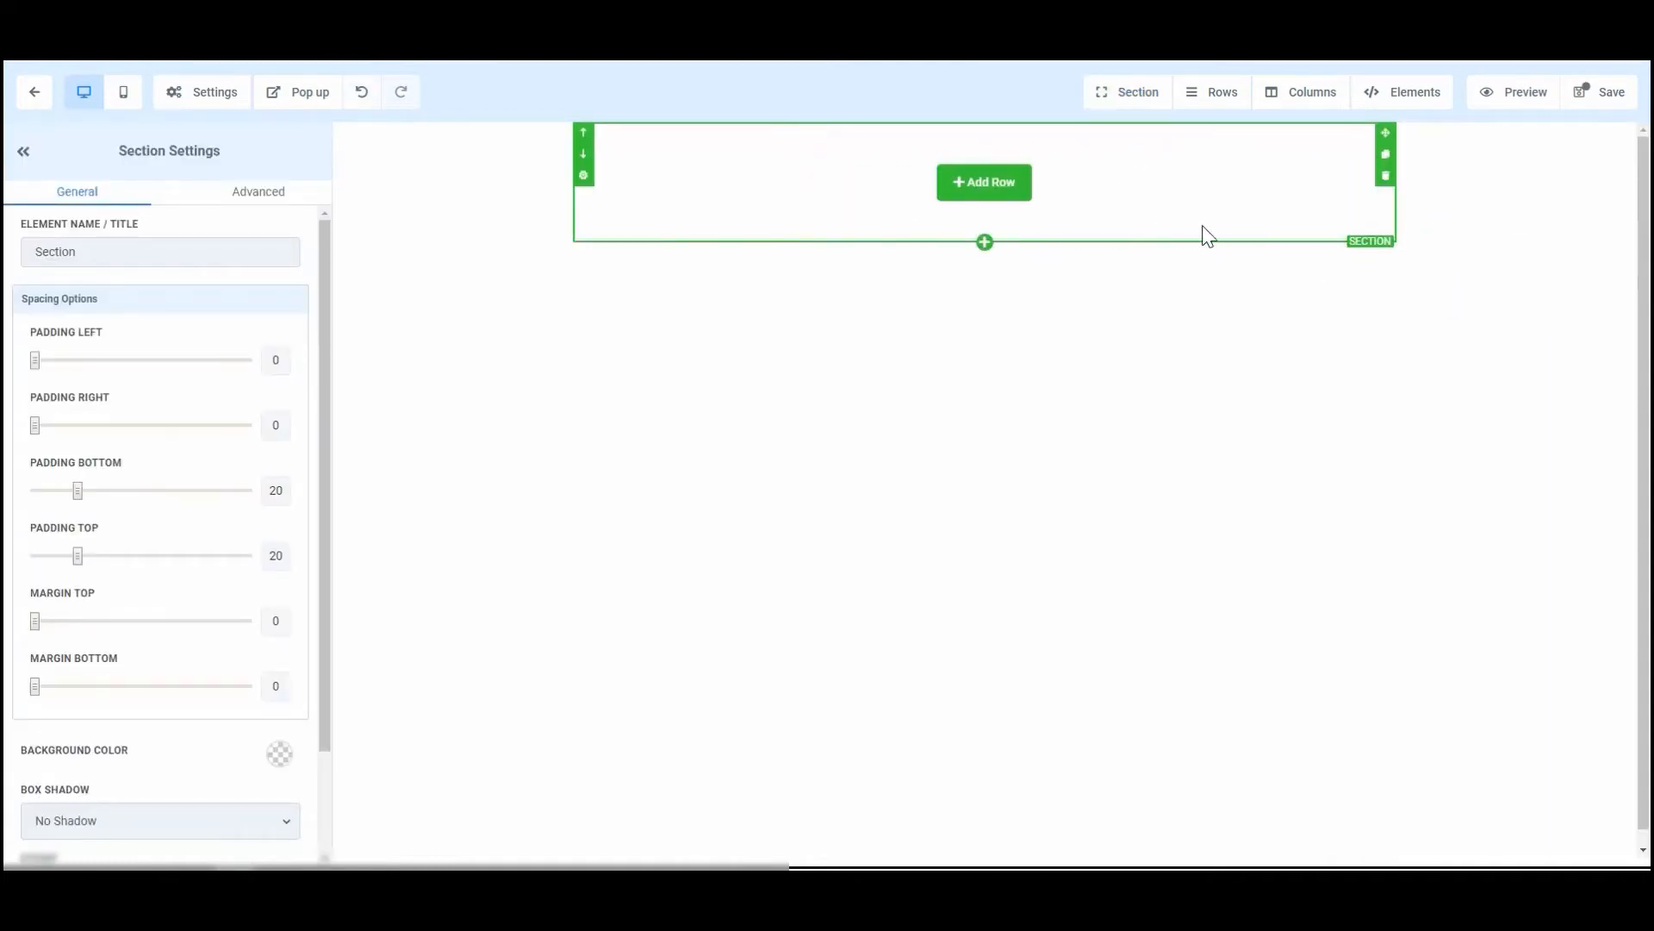
left_click(1385, 176)
left_click(1126, 94)
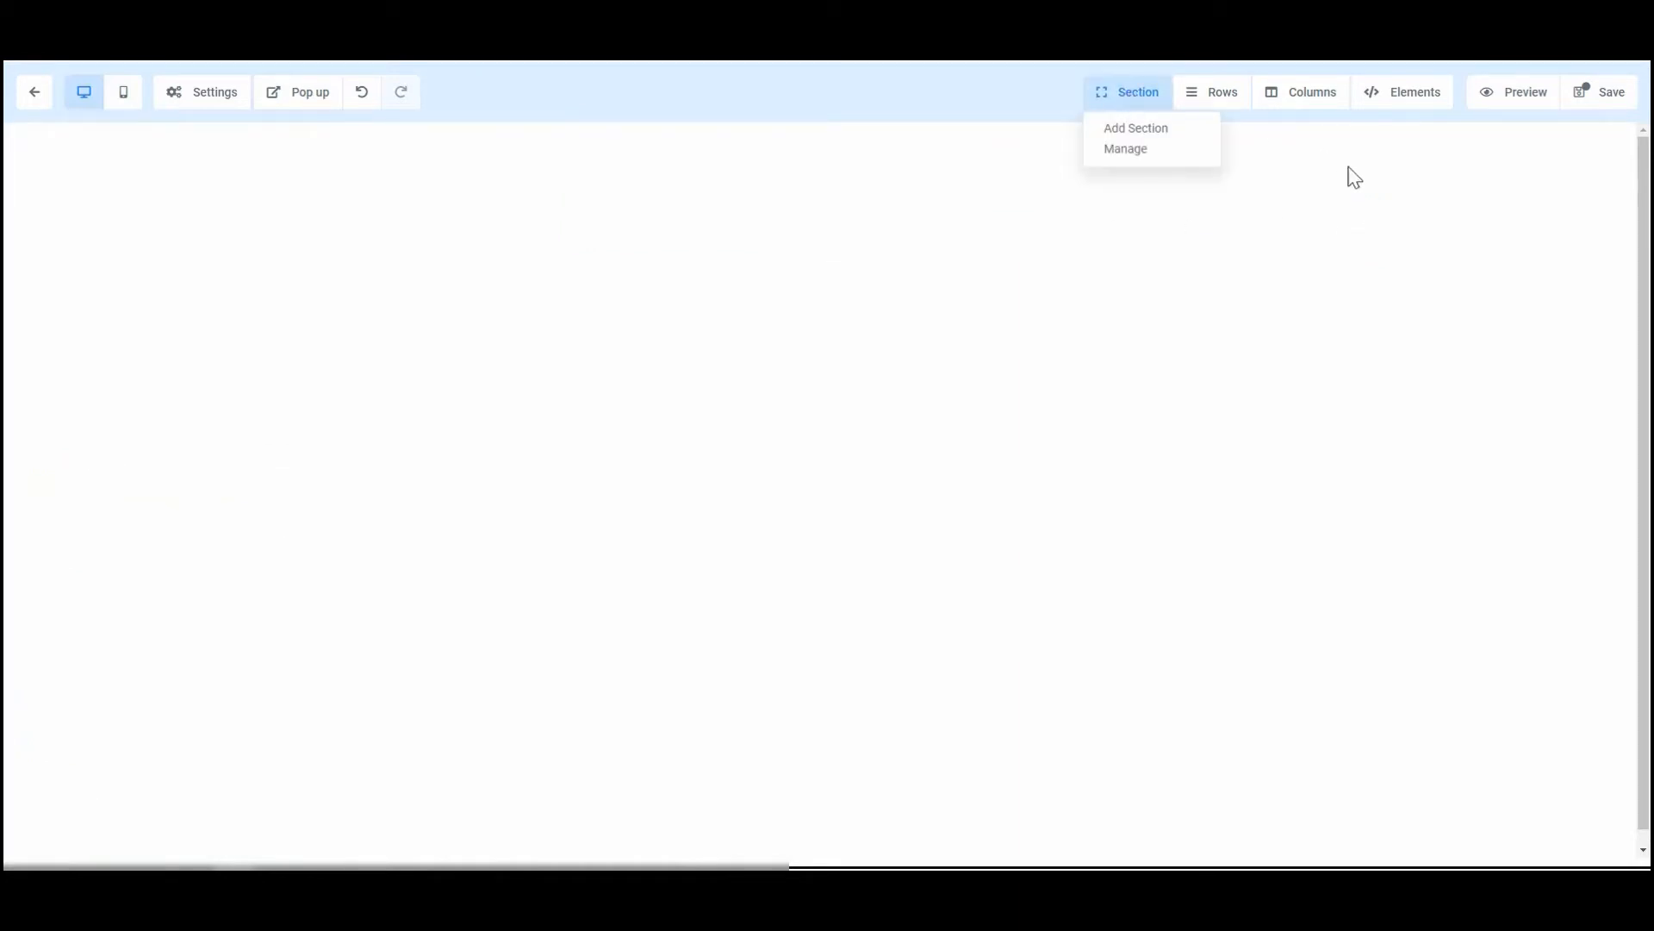
left_click(1137, 129)
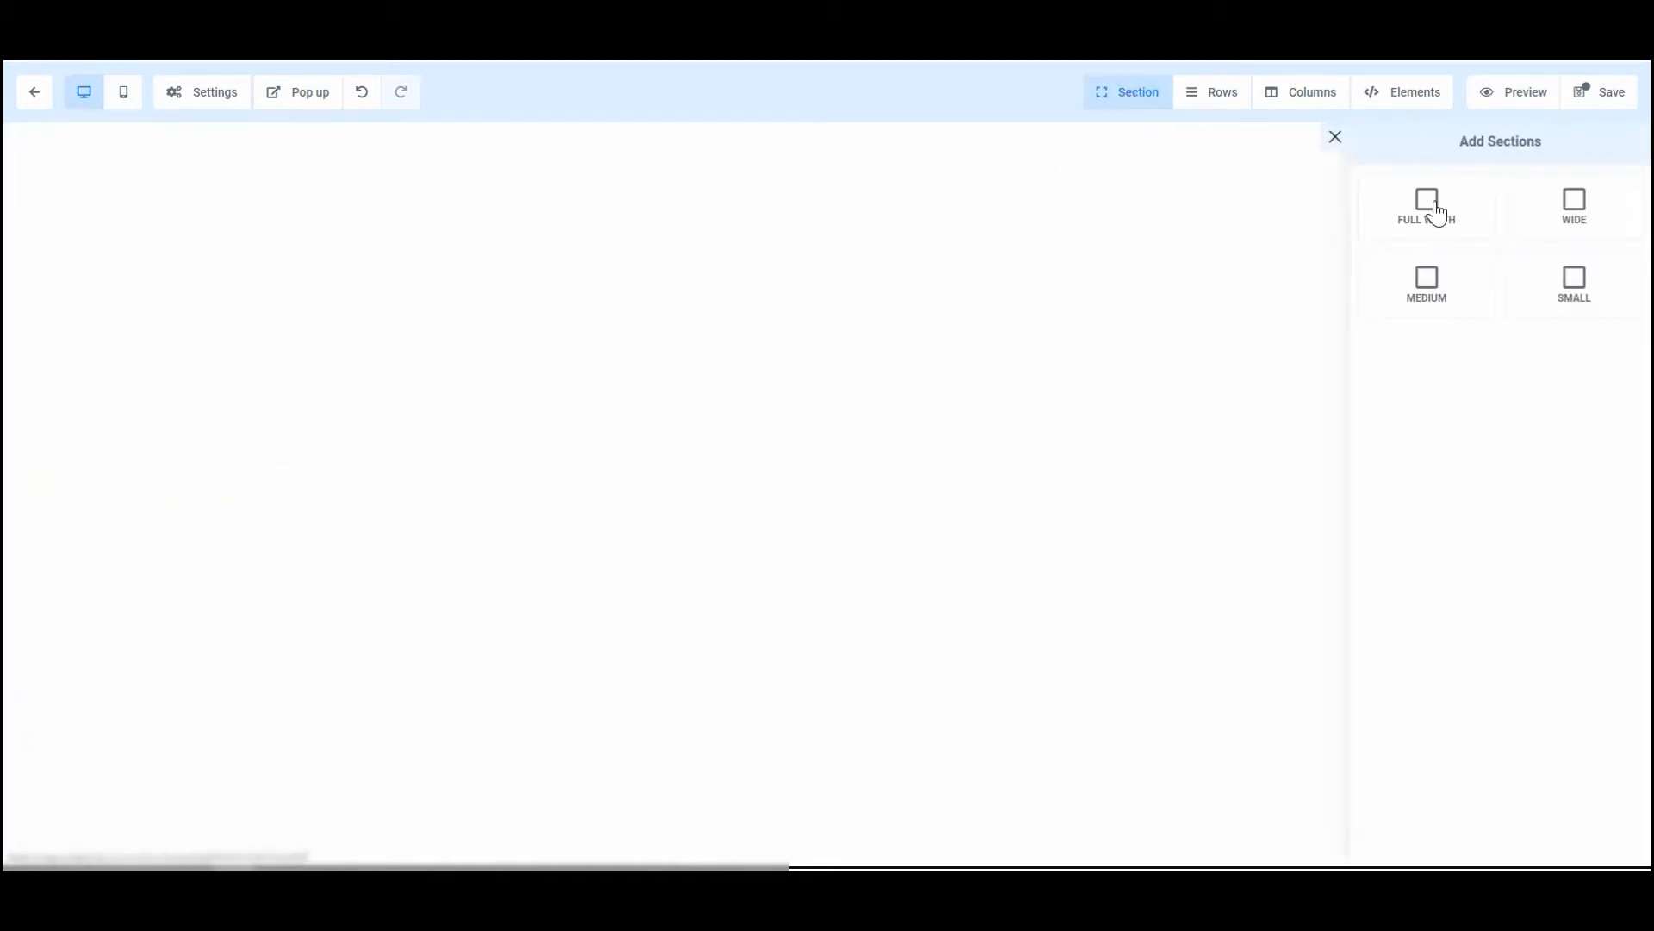
left_click(1543, 219)
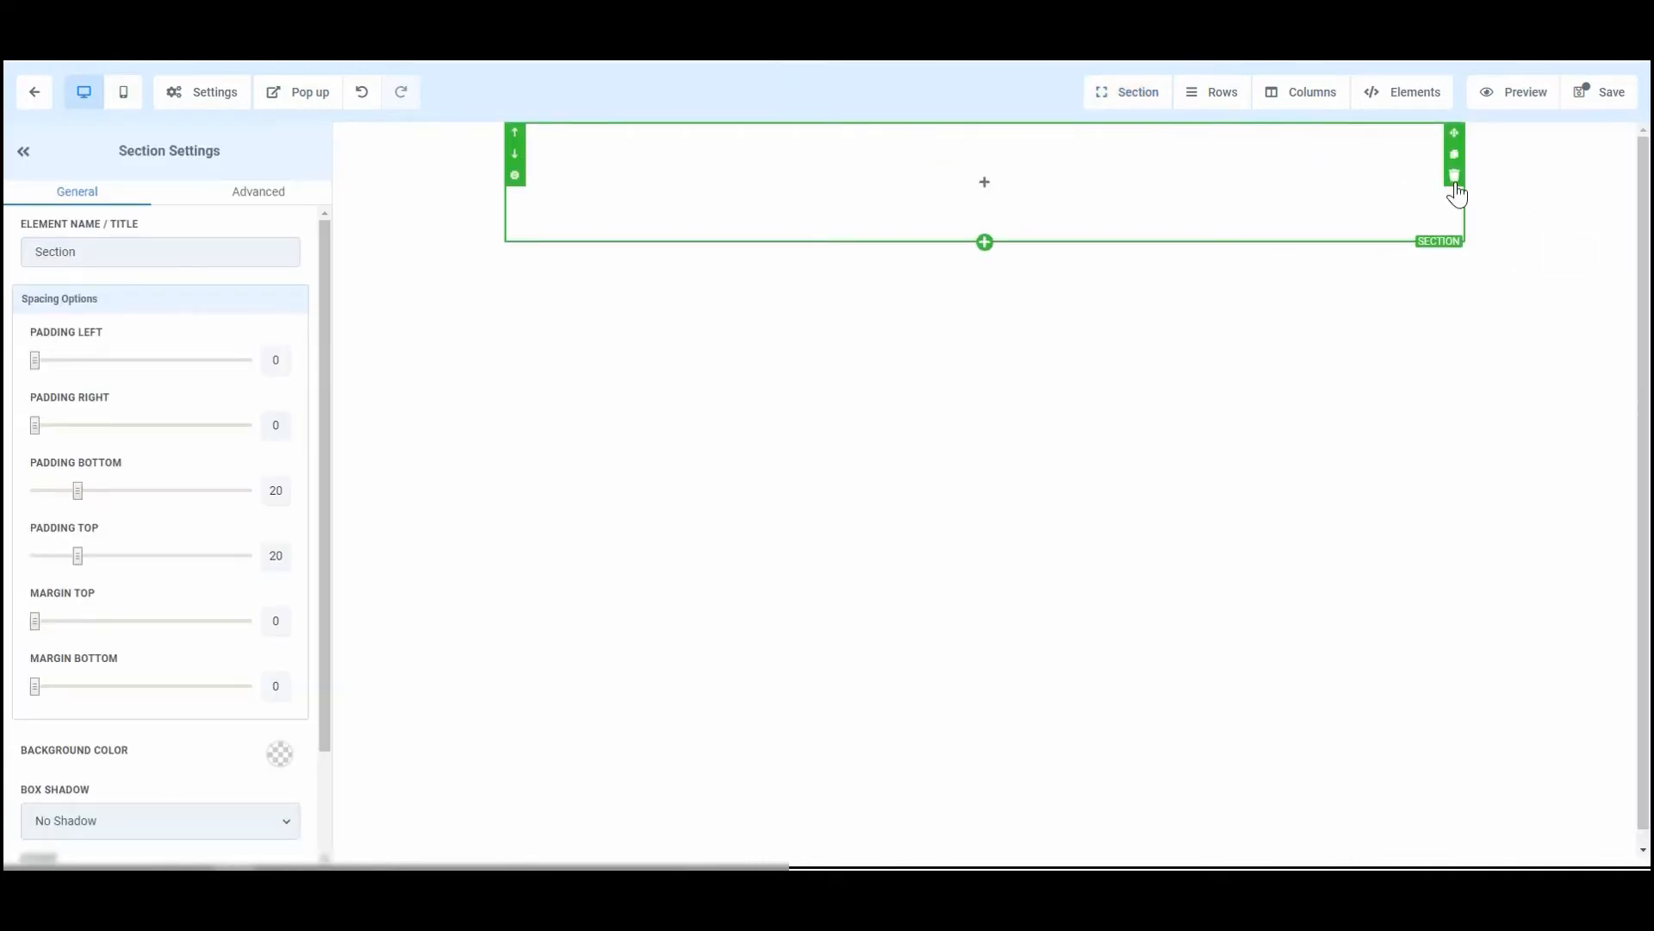
left_click(1454, 177)
Add a full-width section to the blank page and review its general and advanced settings
left_click(1146, 102)
left_click(1145, 131)
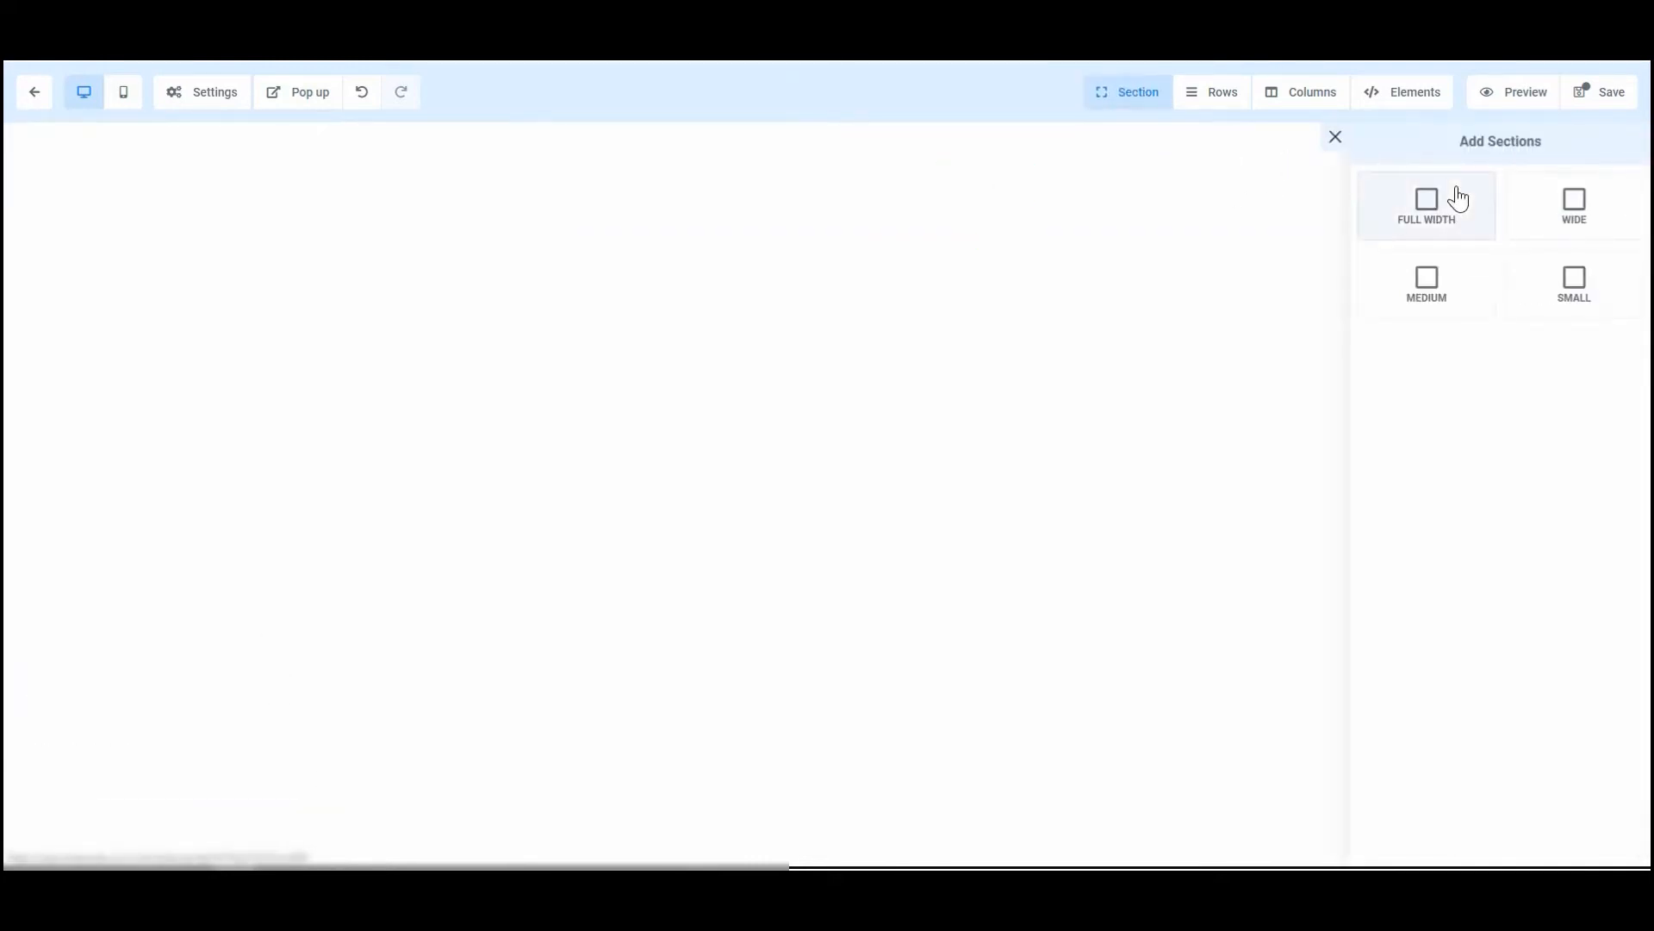
left_click(1434, 207)
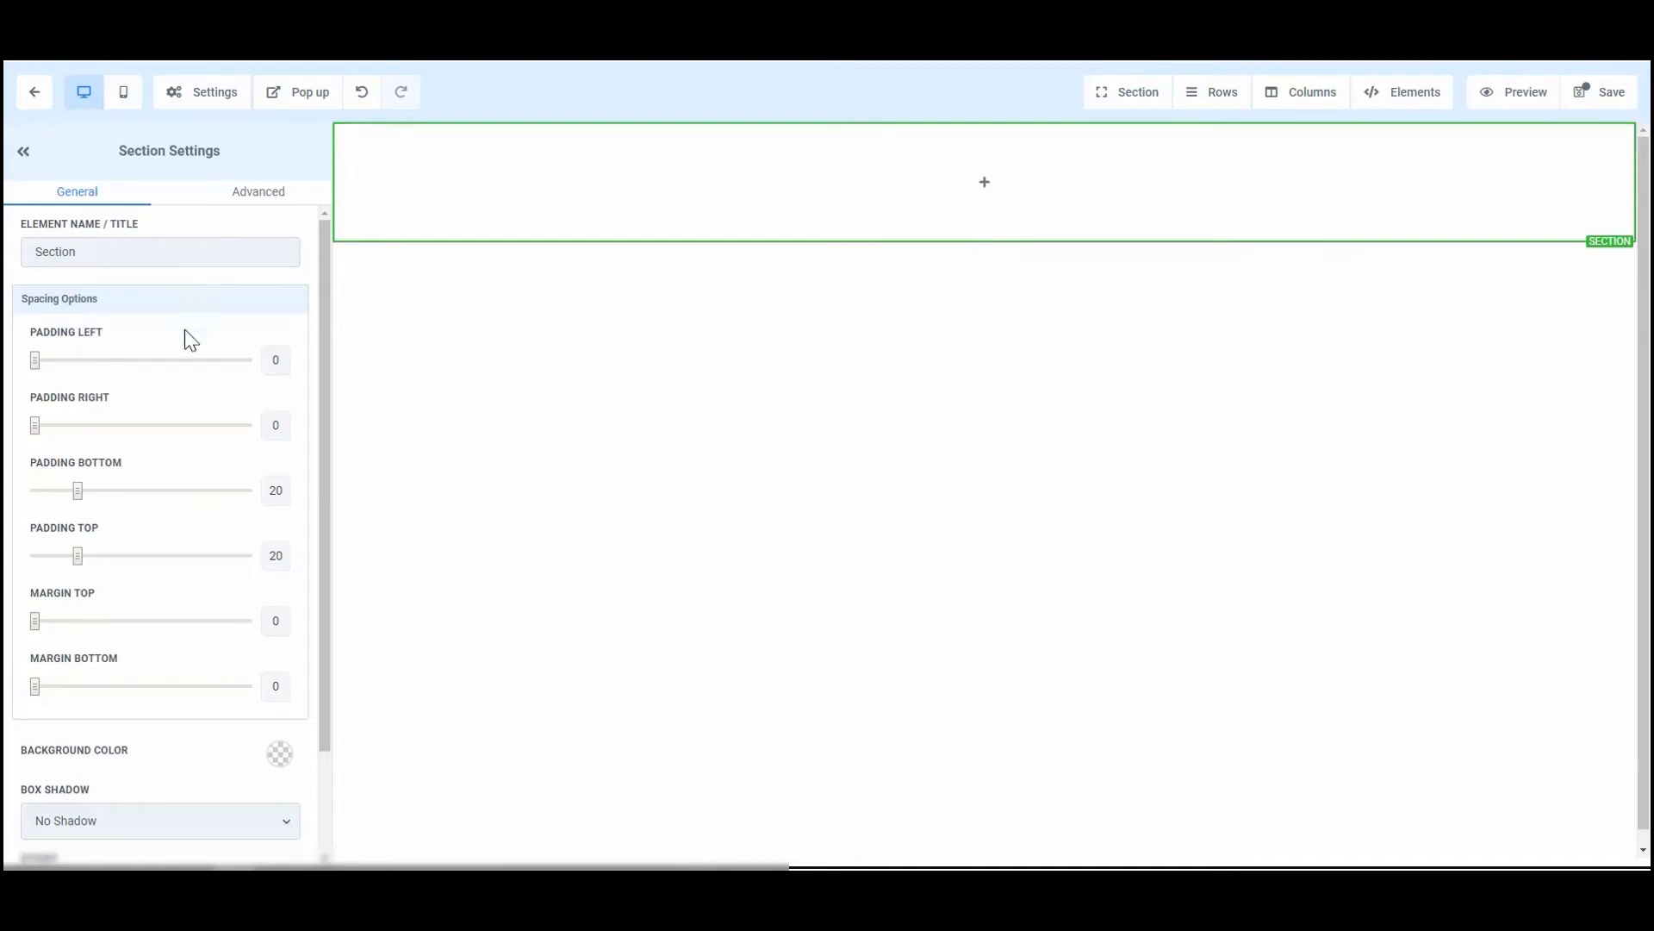
scroll(196, 483, "down", 3)
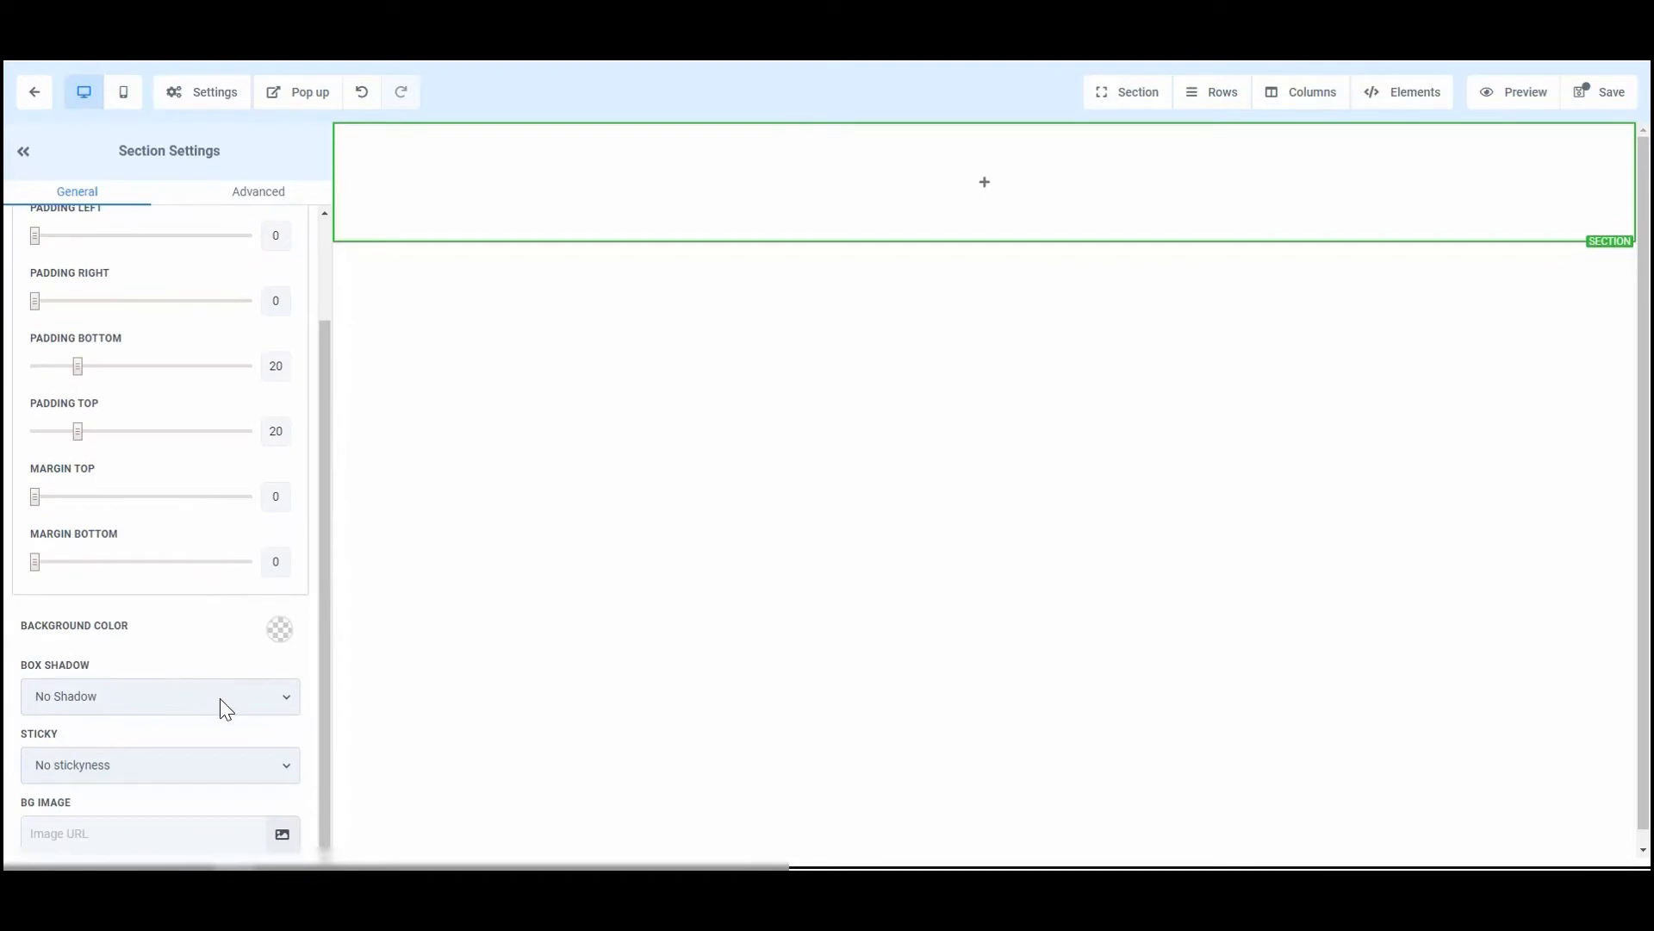
scroll(219, 697, "up", 3)
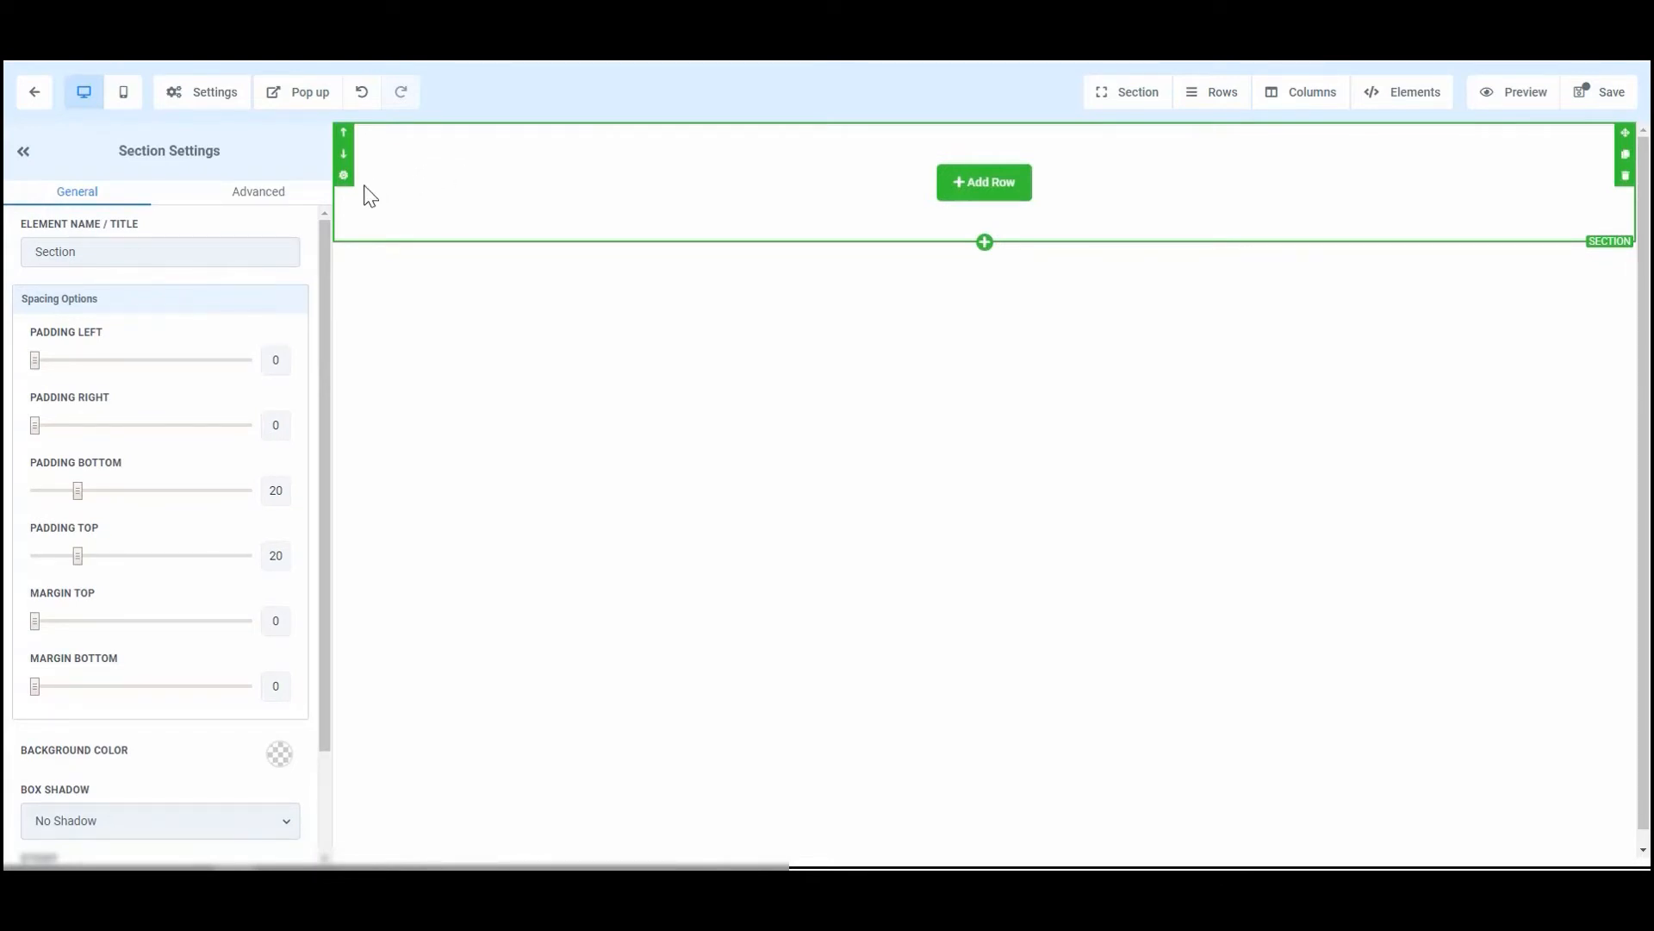
left_click(260, 204)
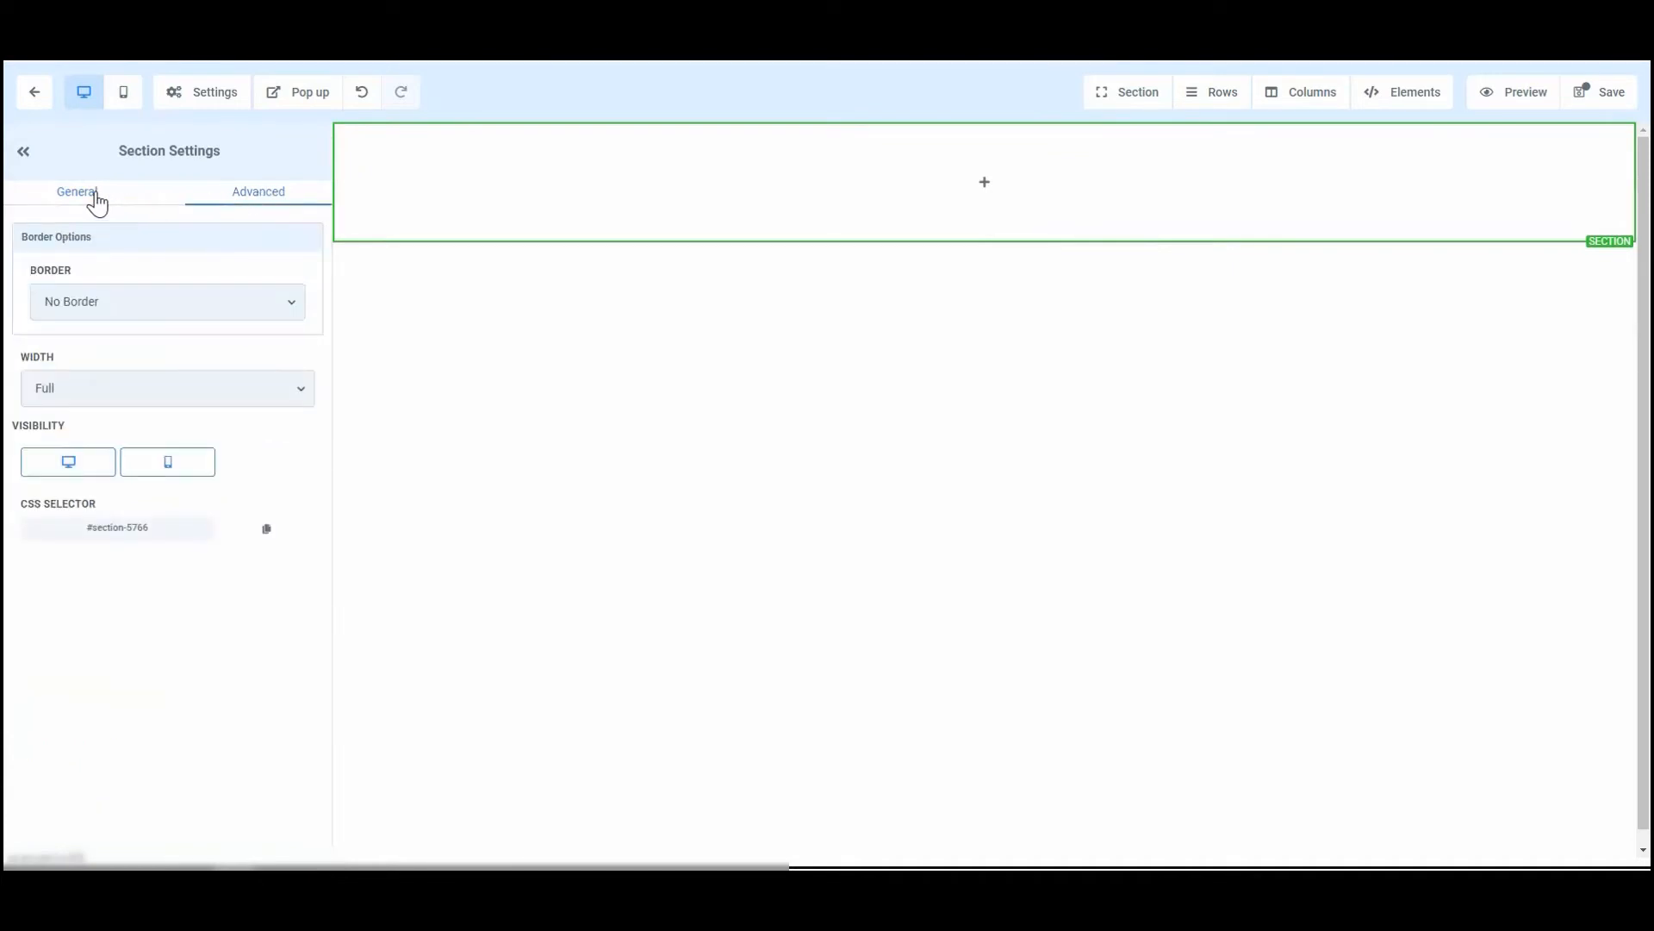
left_click(95, 197)
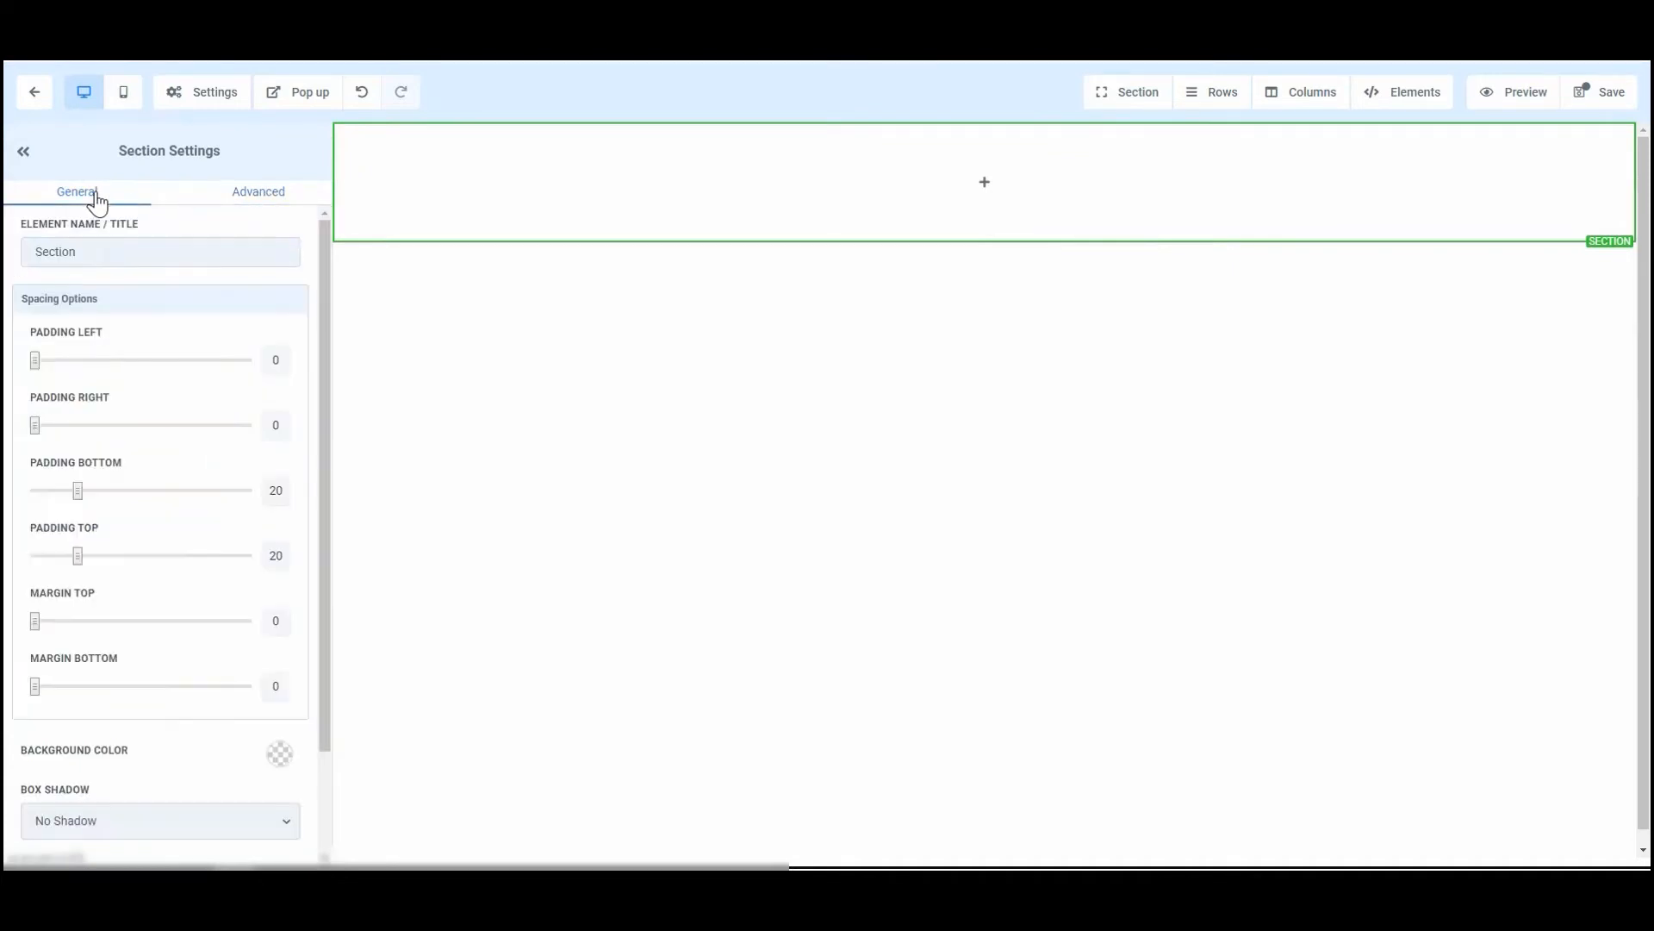
Add a 2-column row inside the full-width section
mouse_move(986, 186)
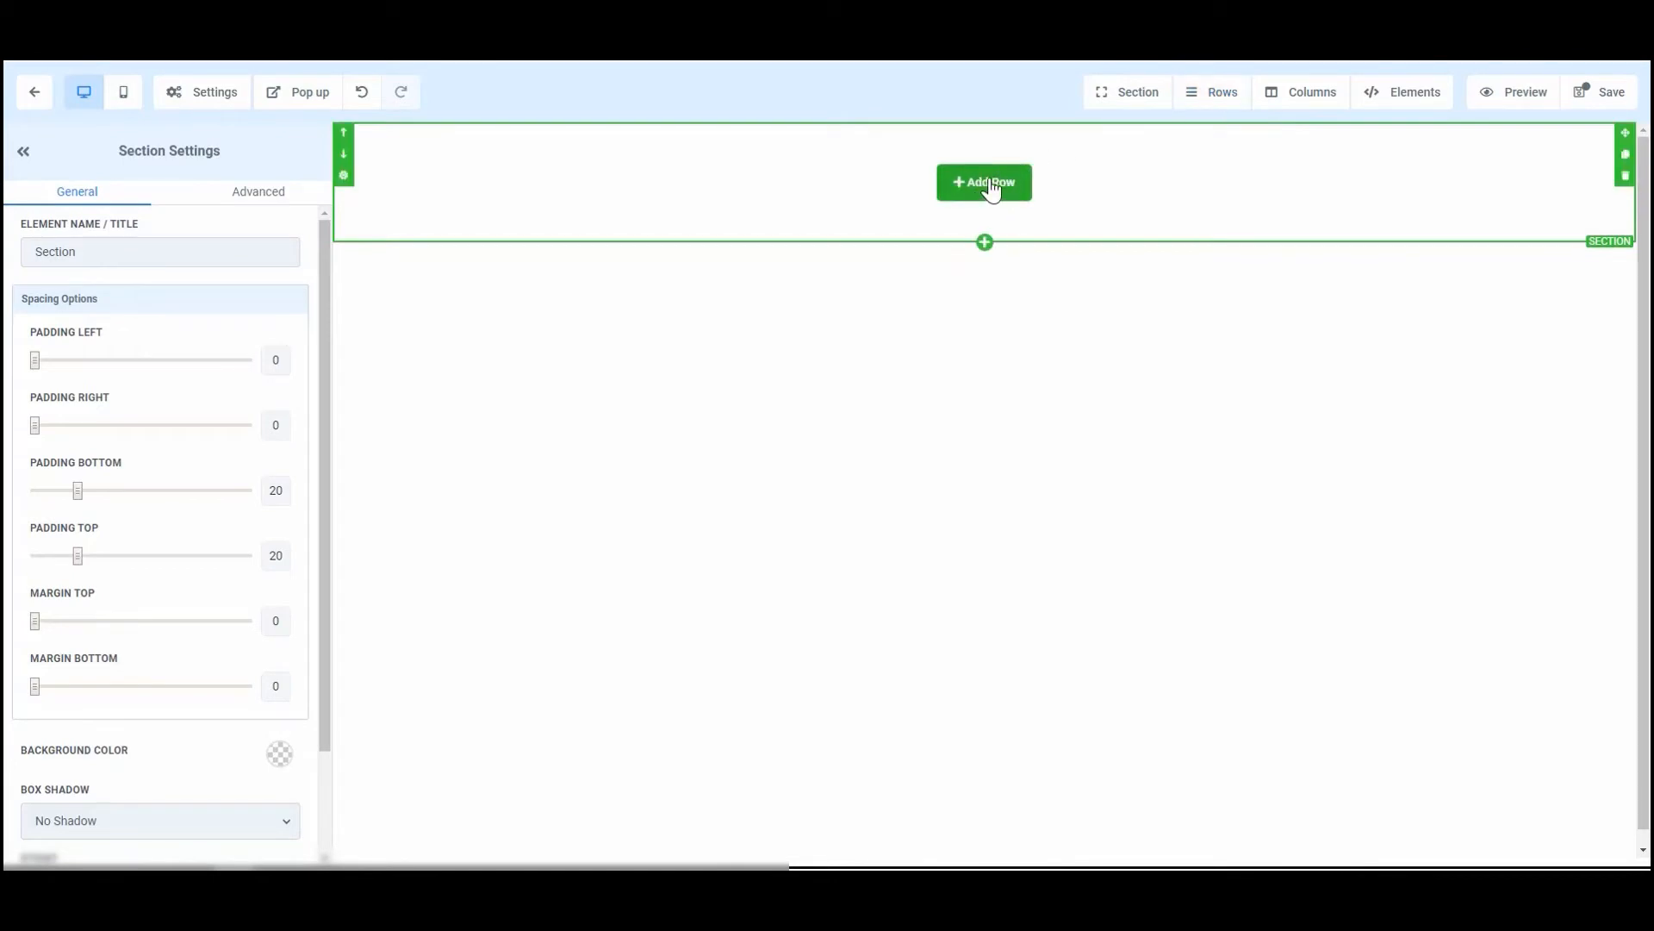
left_click(1215, 92)
left_click(1217, 129)
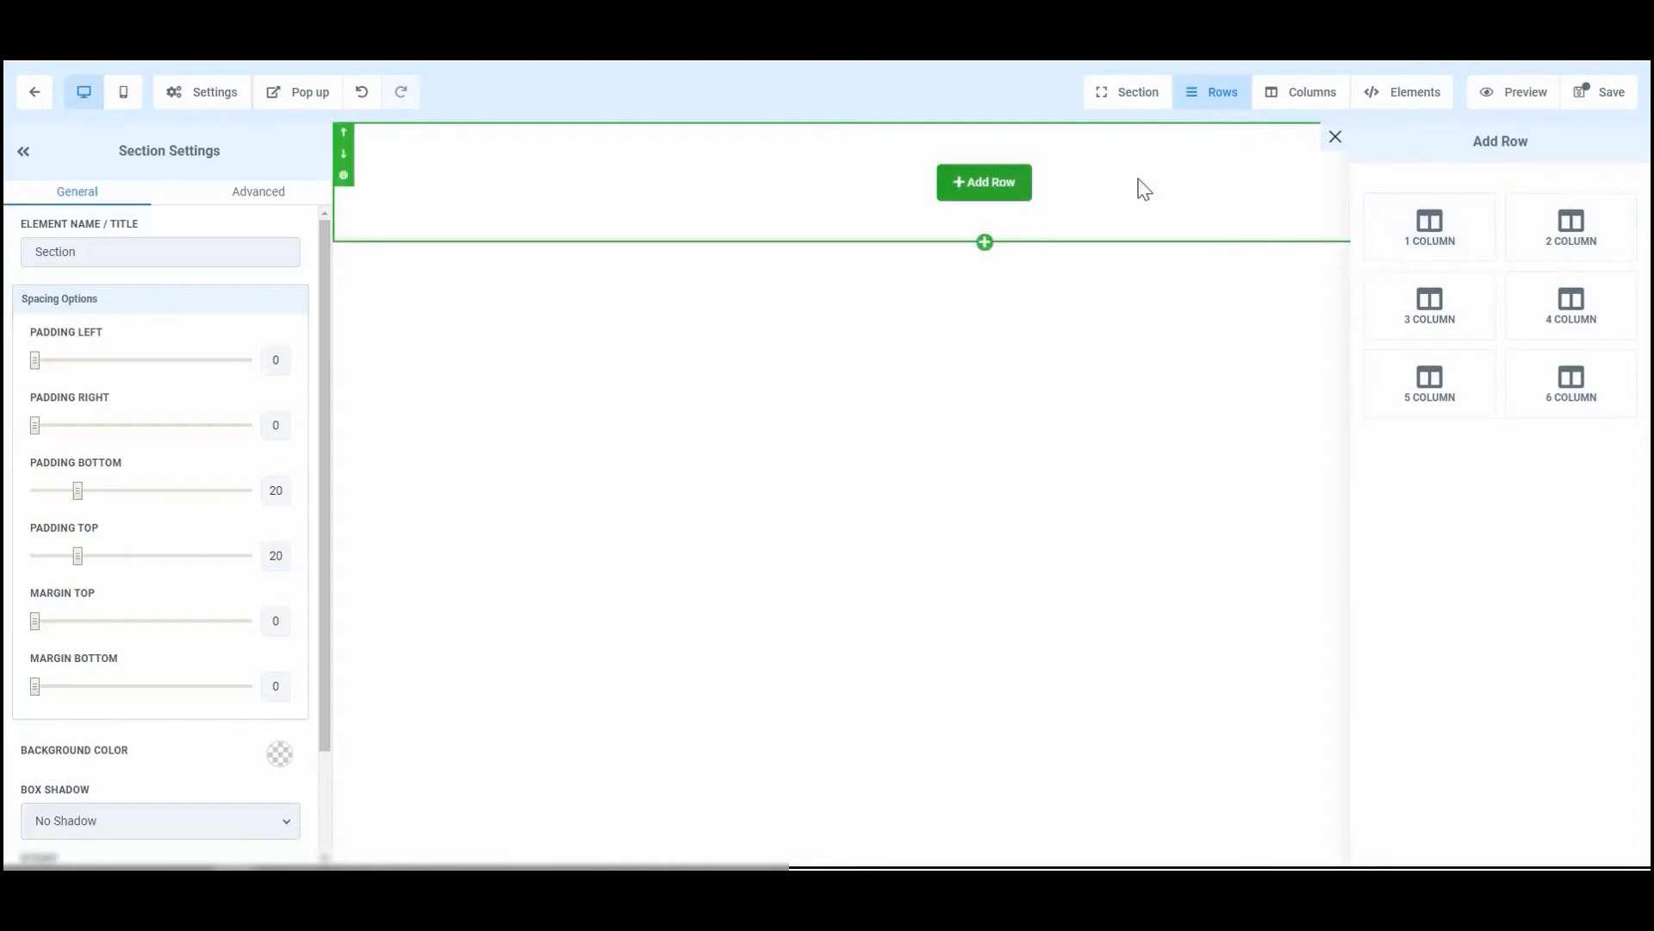
mouse_move(1006, 191)
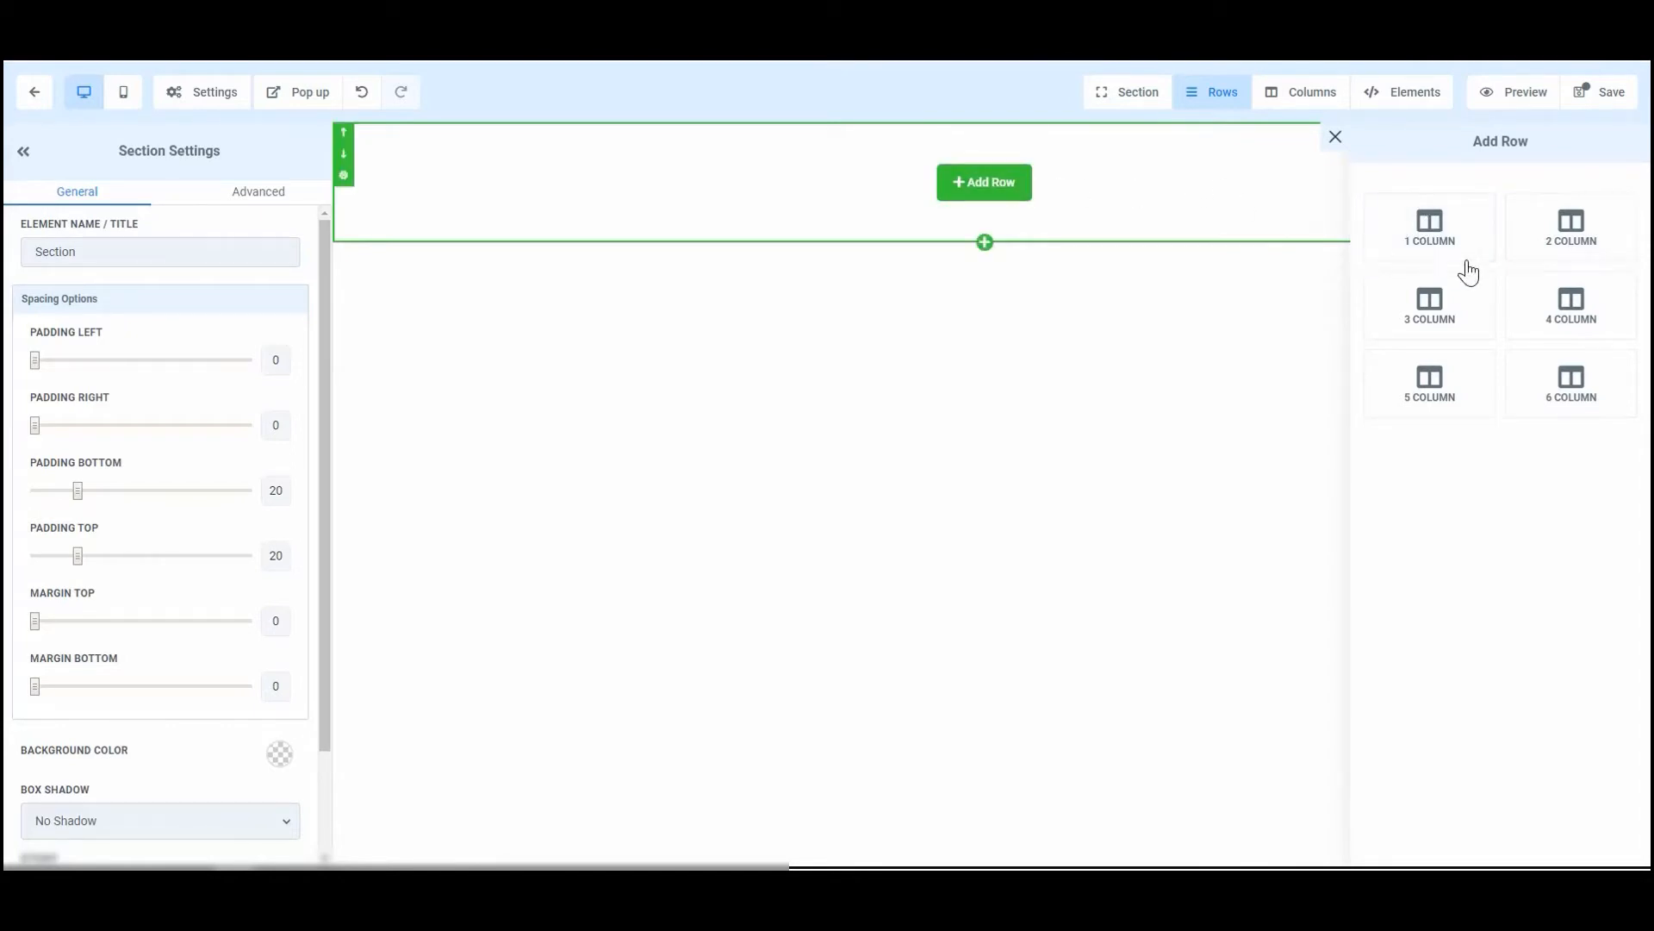
left_click_drag(1570, 226, 1006, 210)
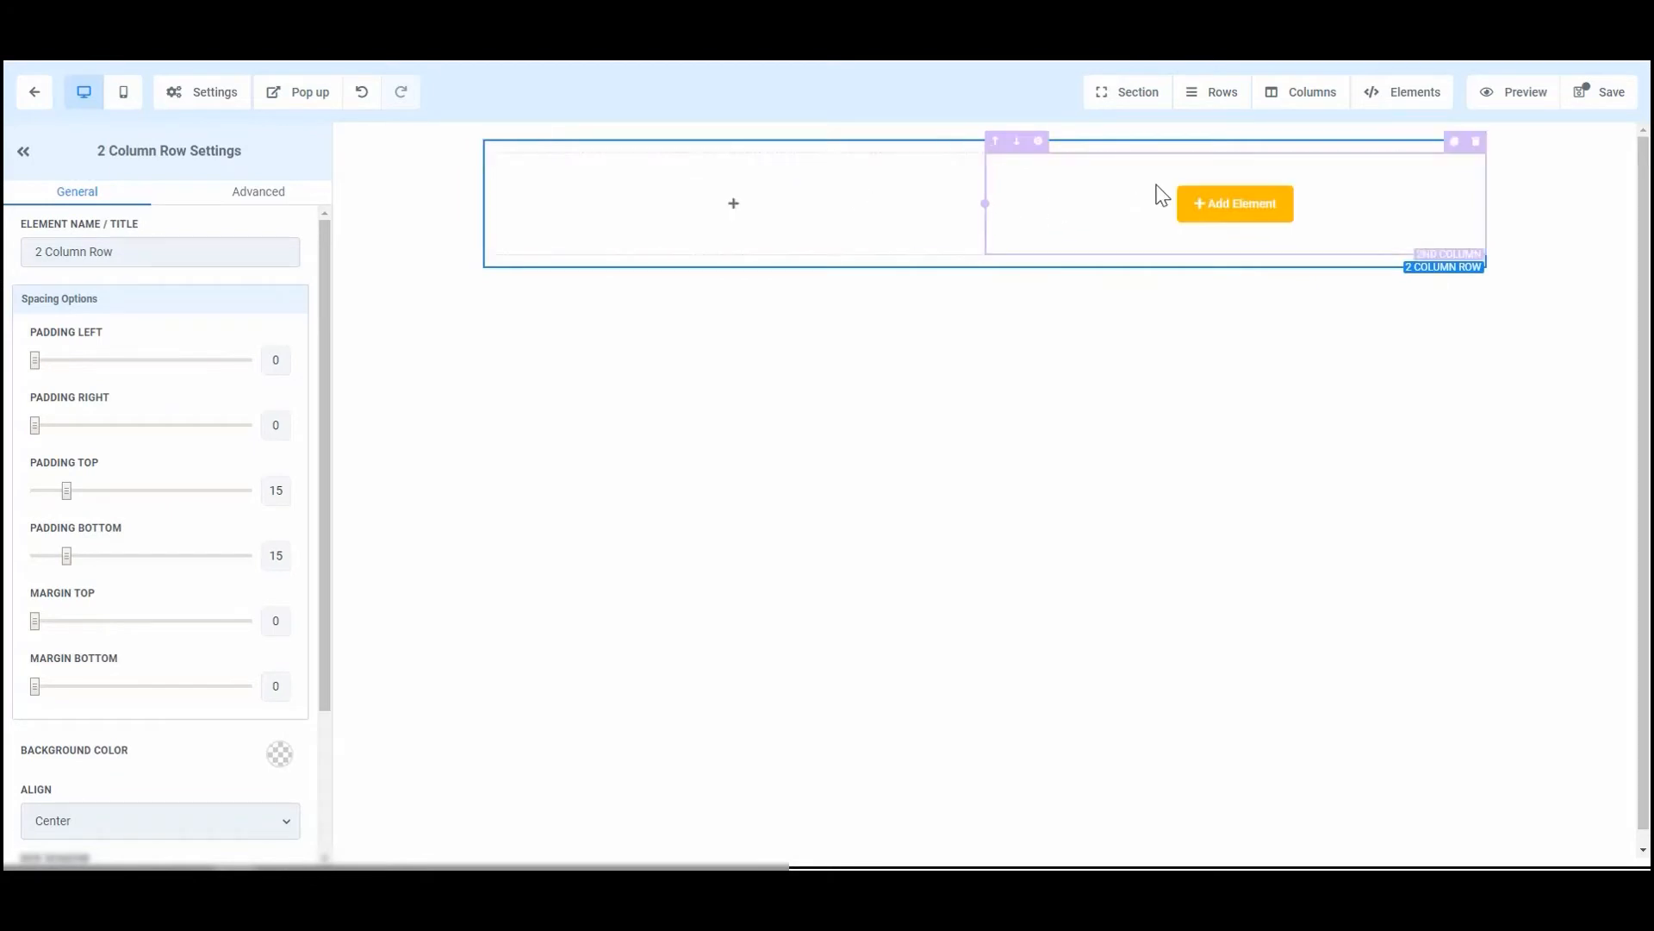
View the management lists of the page's sections and rows
left_click(1129, 92)
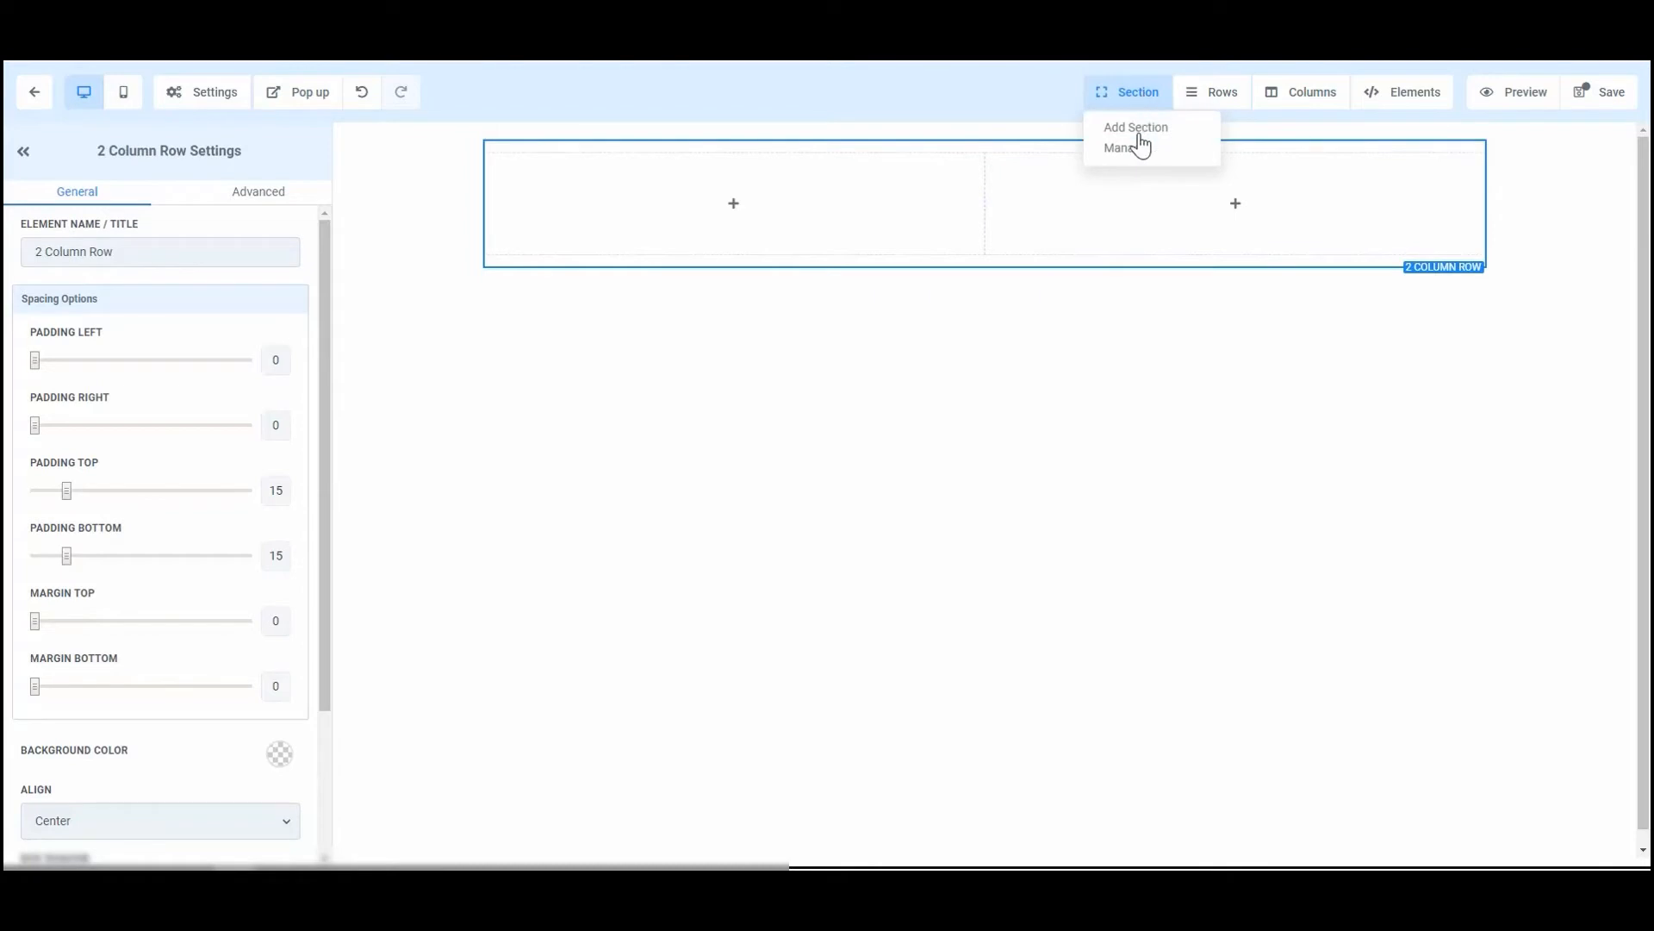
left_click(1137, 148)
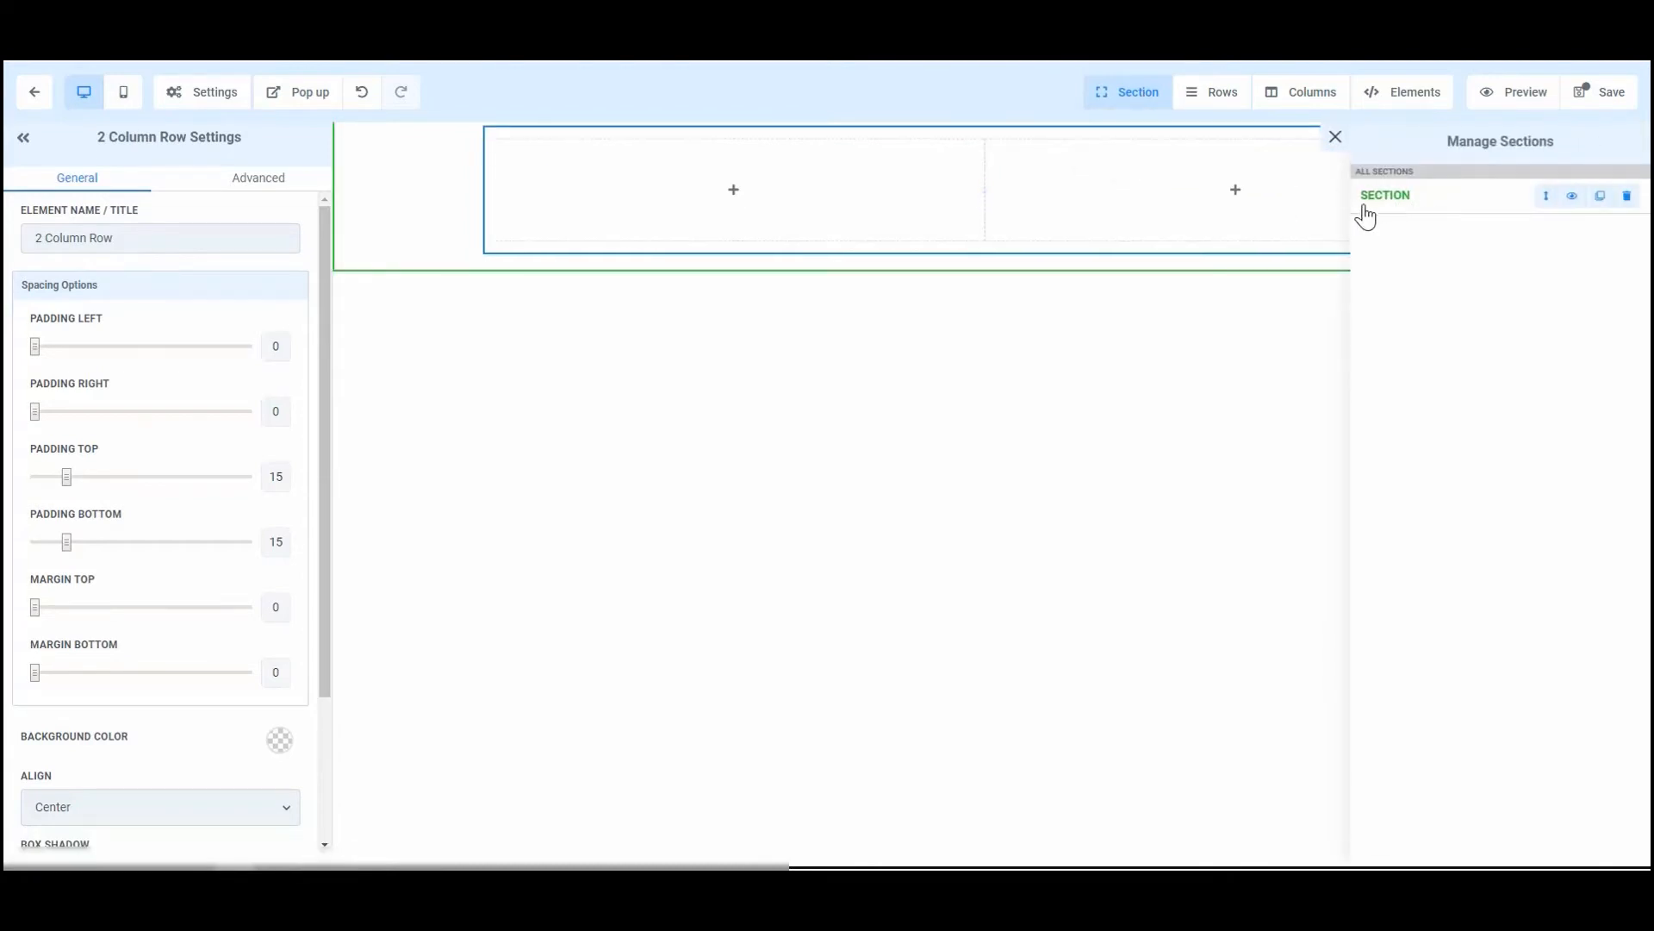
left_click(1206, 96)
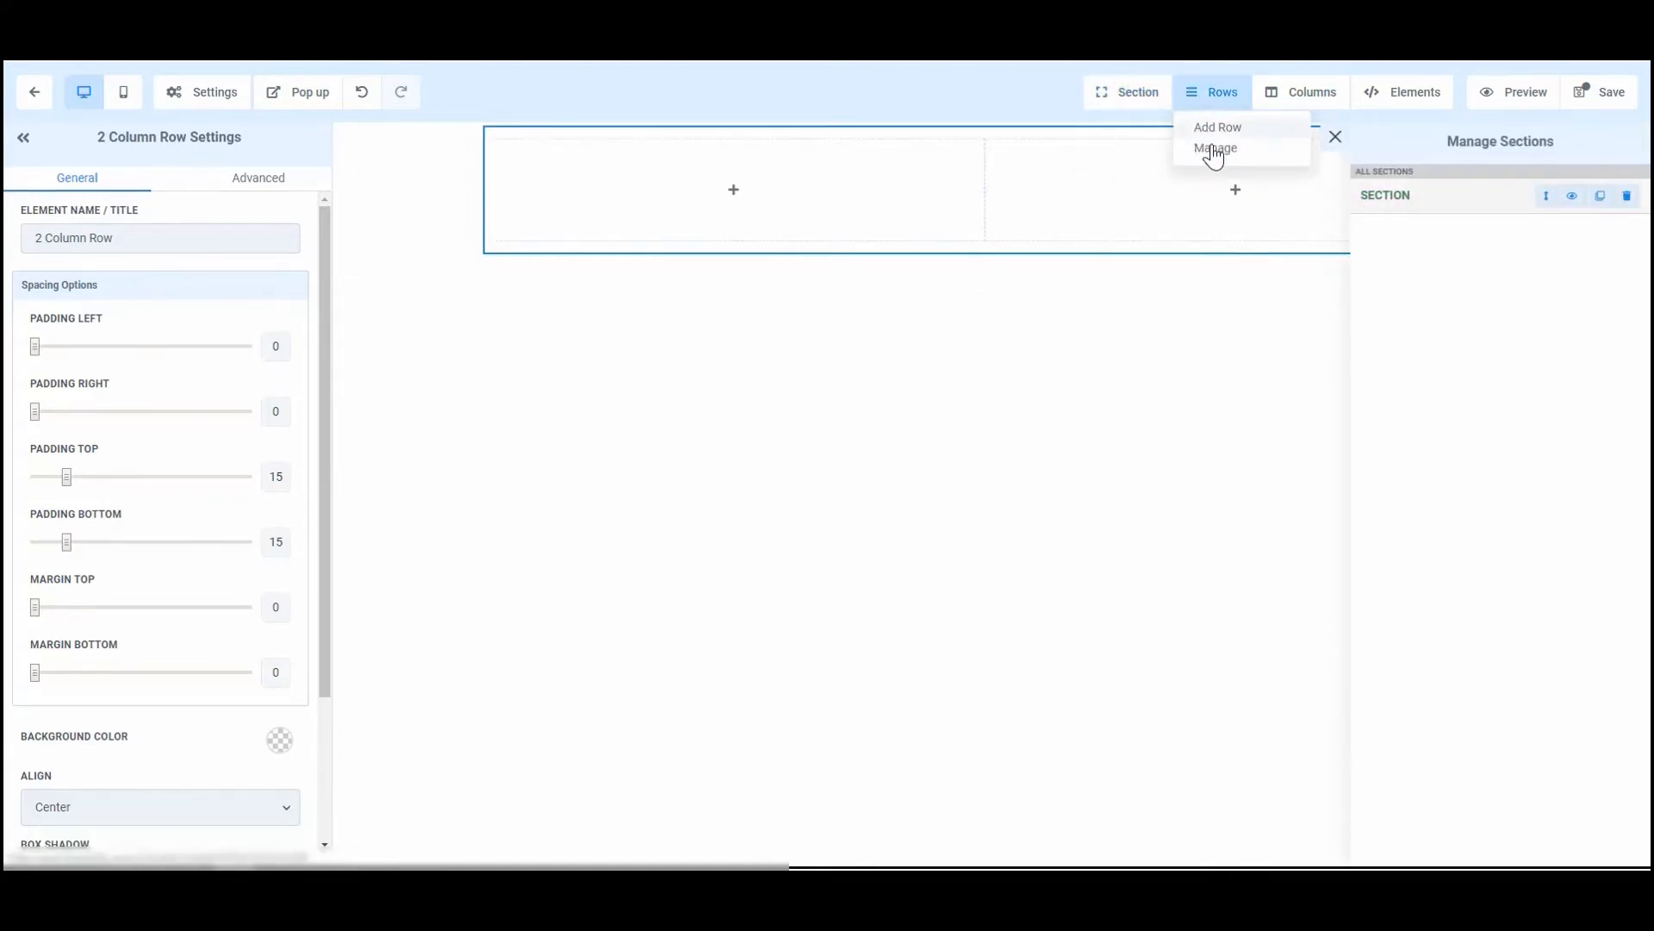
left_click(1214, 149)
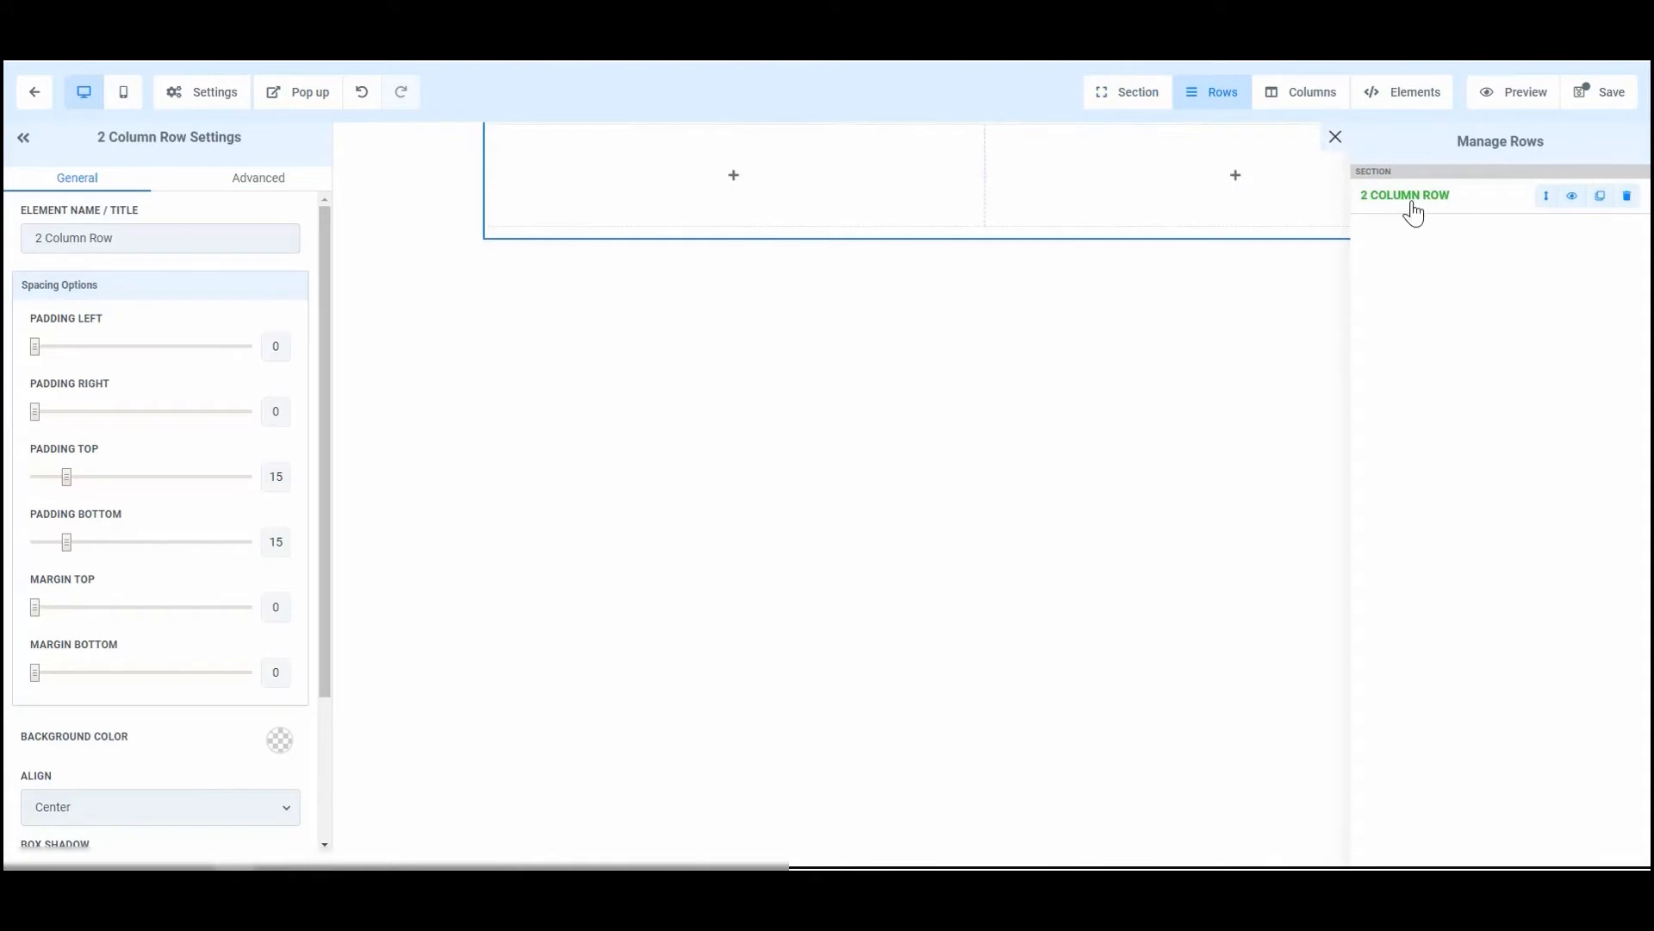
View the management list of the page's columns
left_click(1292, 97)
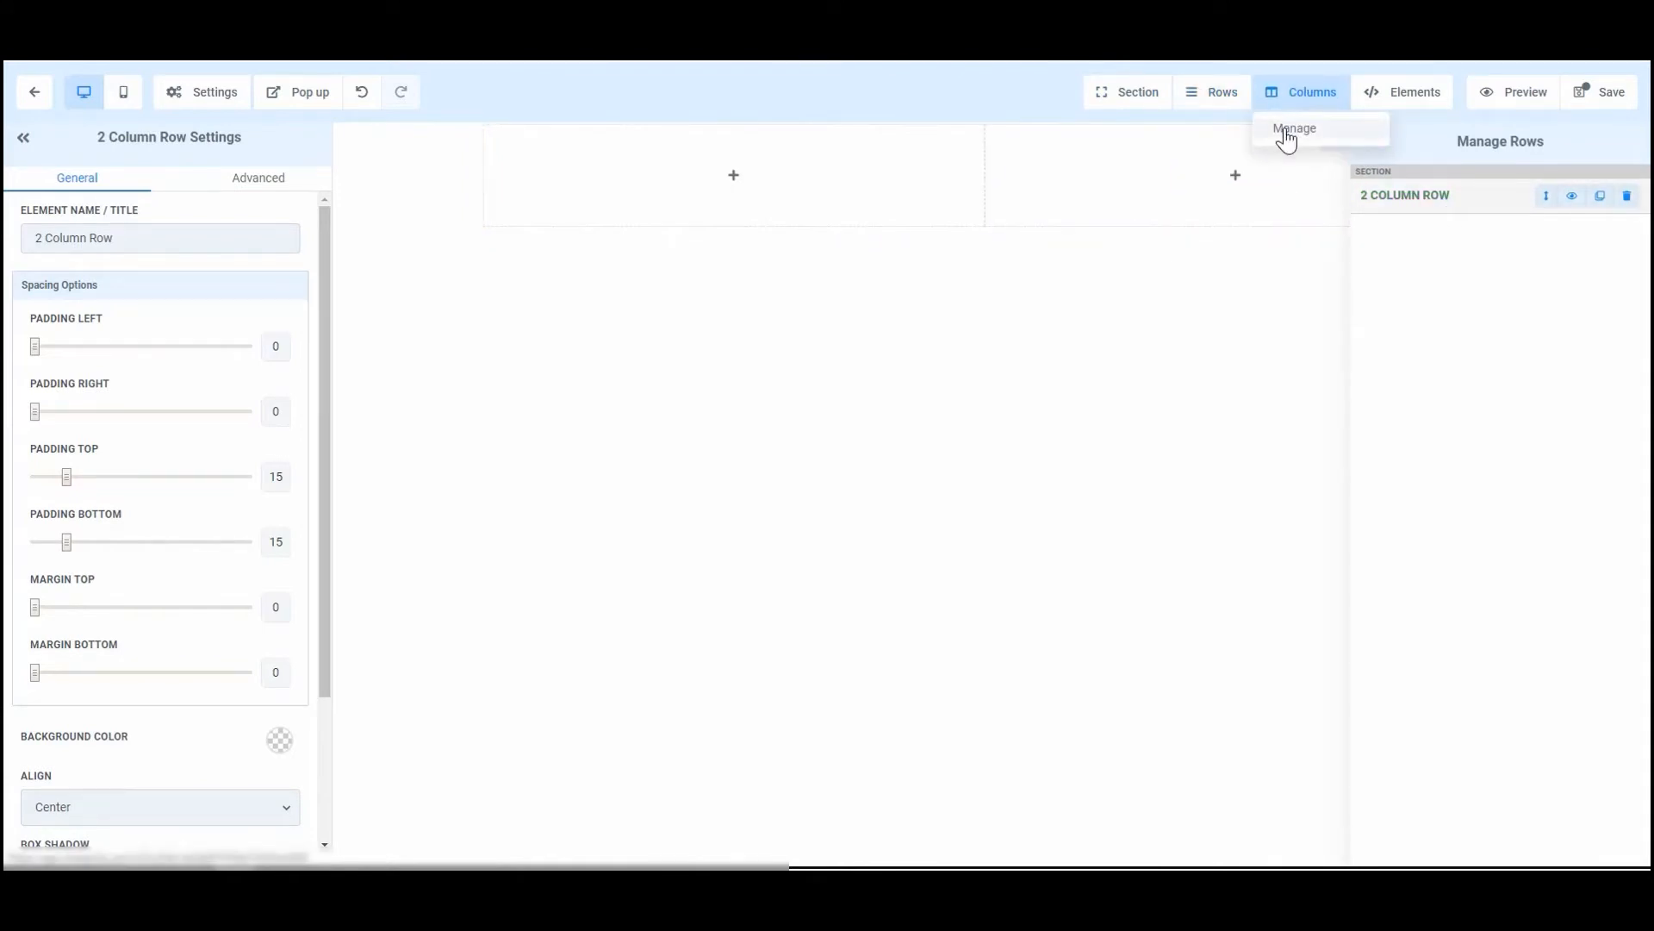
left_click(1285, 135)
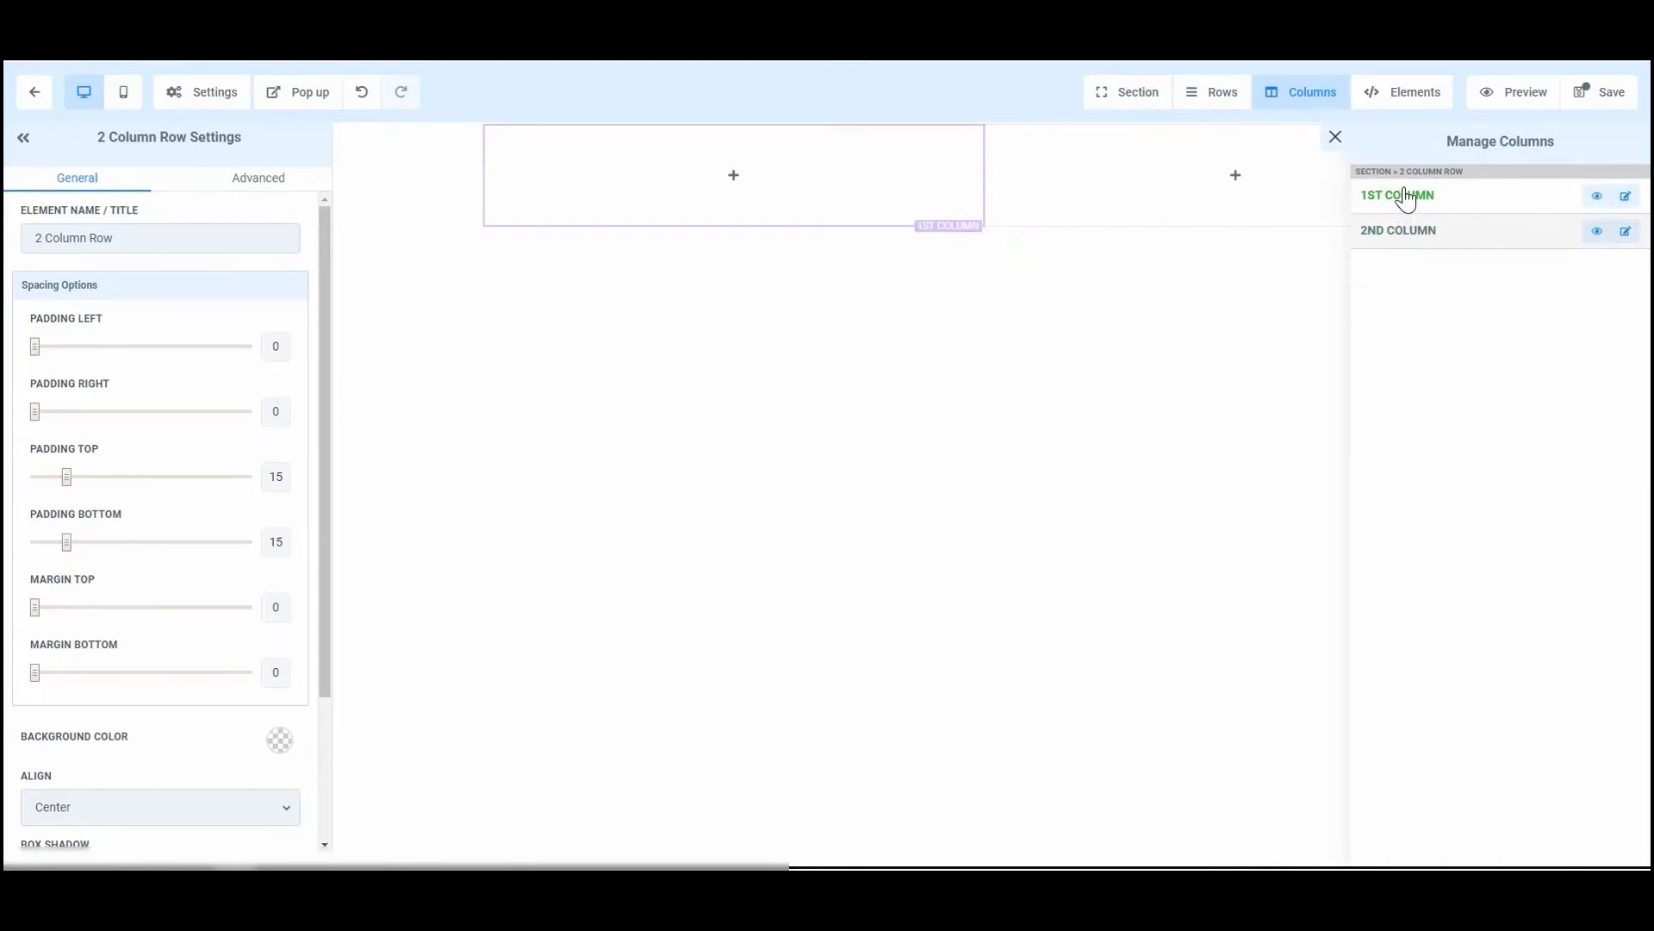
left_click(1370, 100)
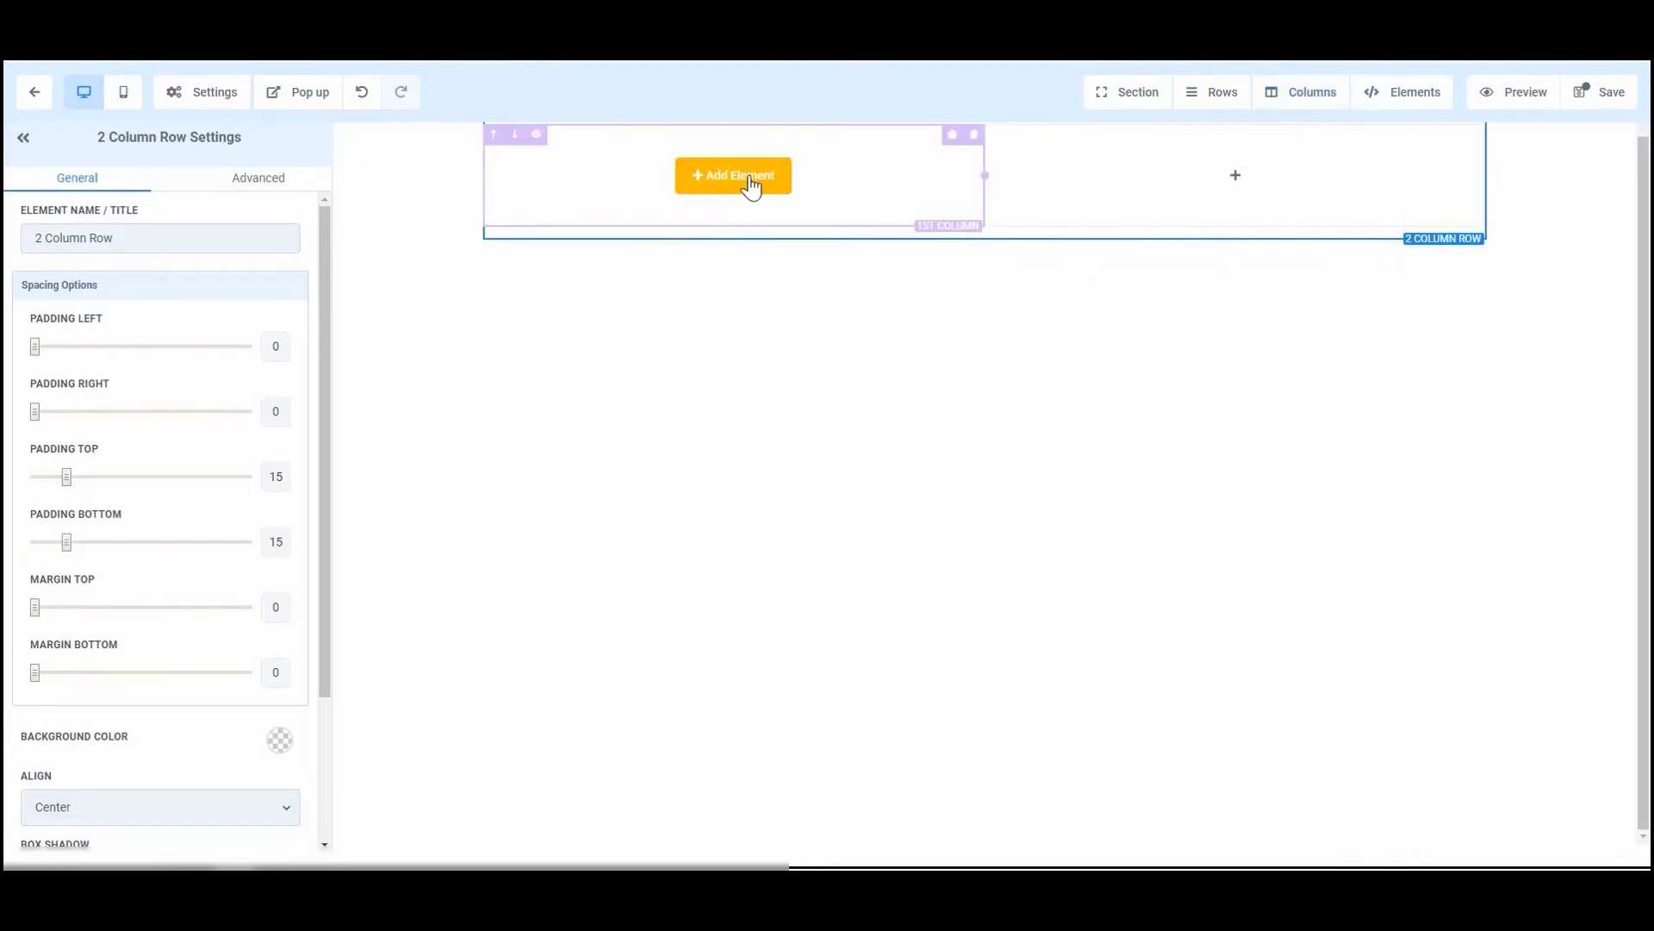
Browse the available elements and add a Headline element to the first column of the 2-column row
left_click(747, 181)
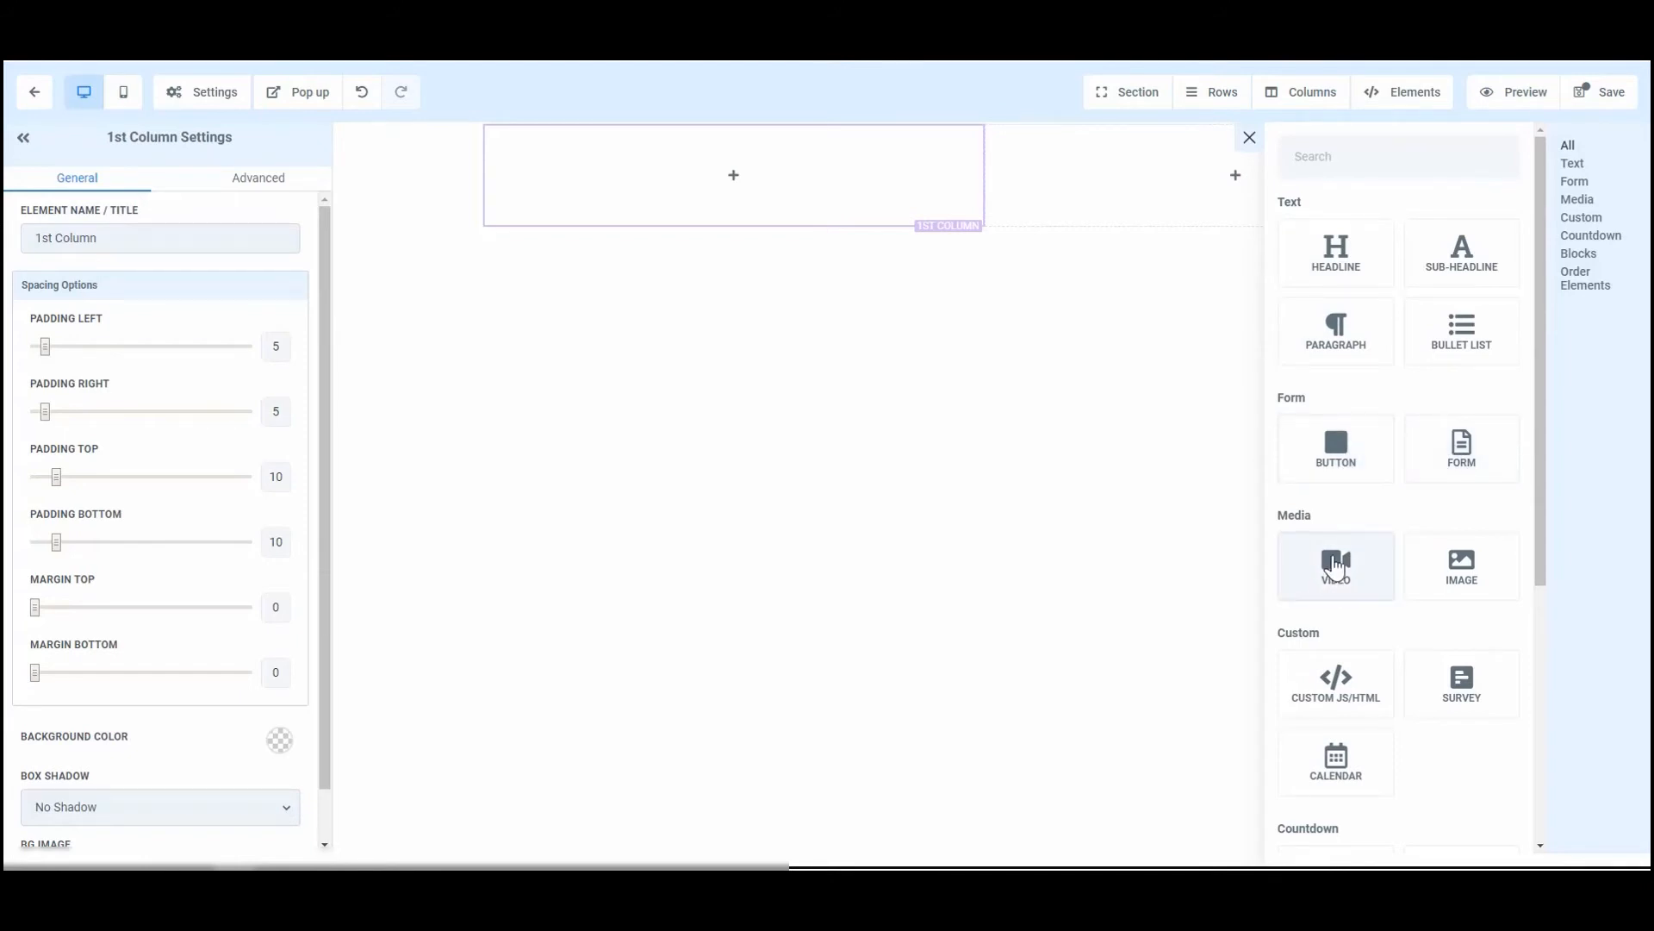
scroll(1335, 566, "down", 3)
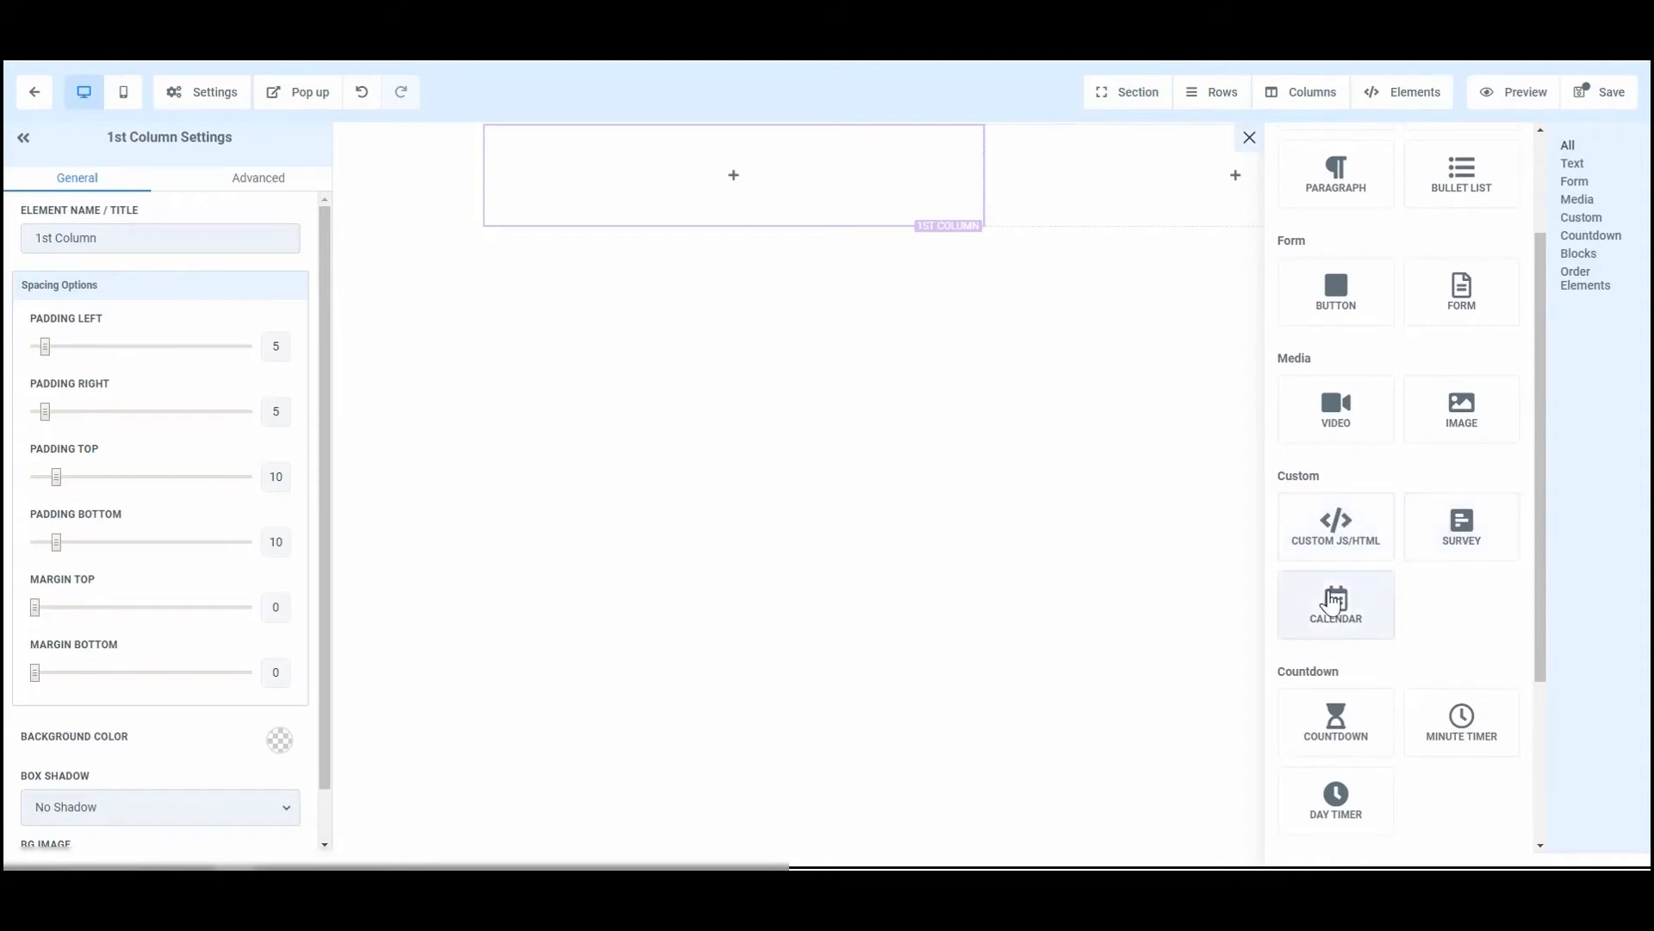
scroll(1336, 616, "down", 3)
scroll(1335, 622, "down", 1)
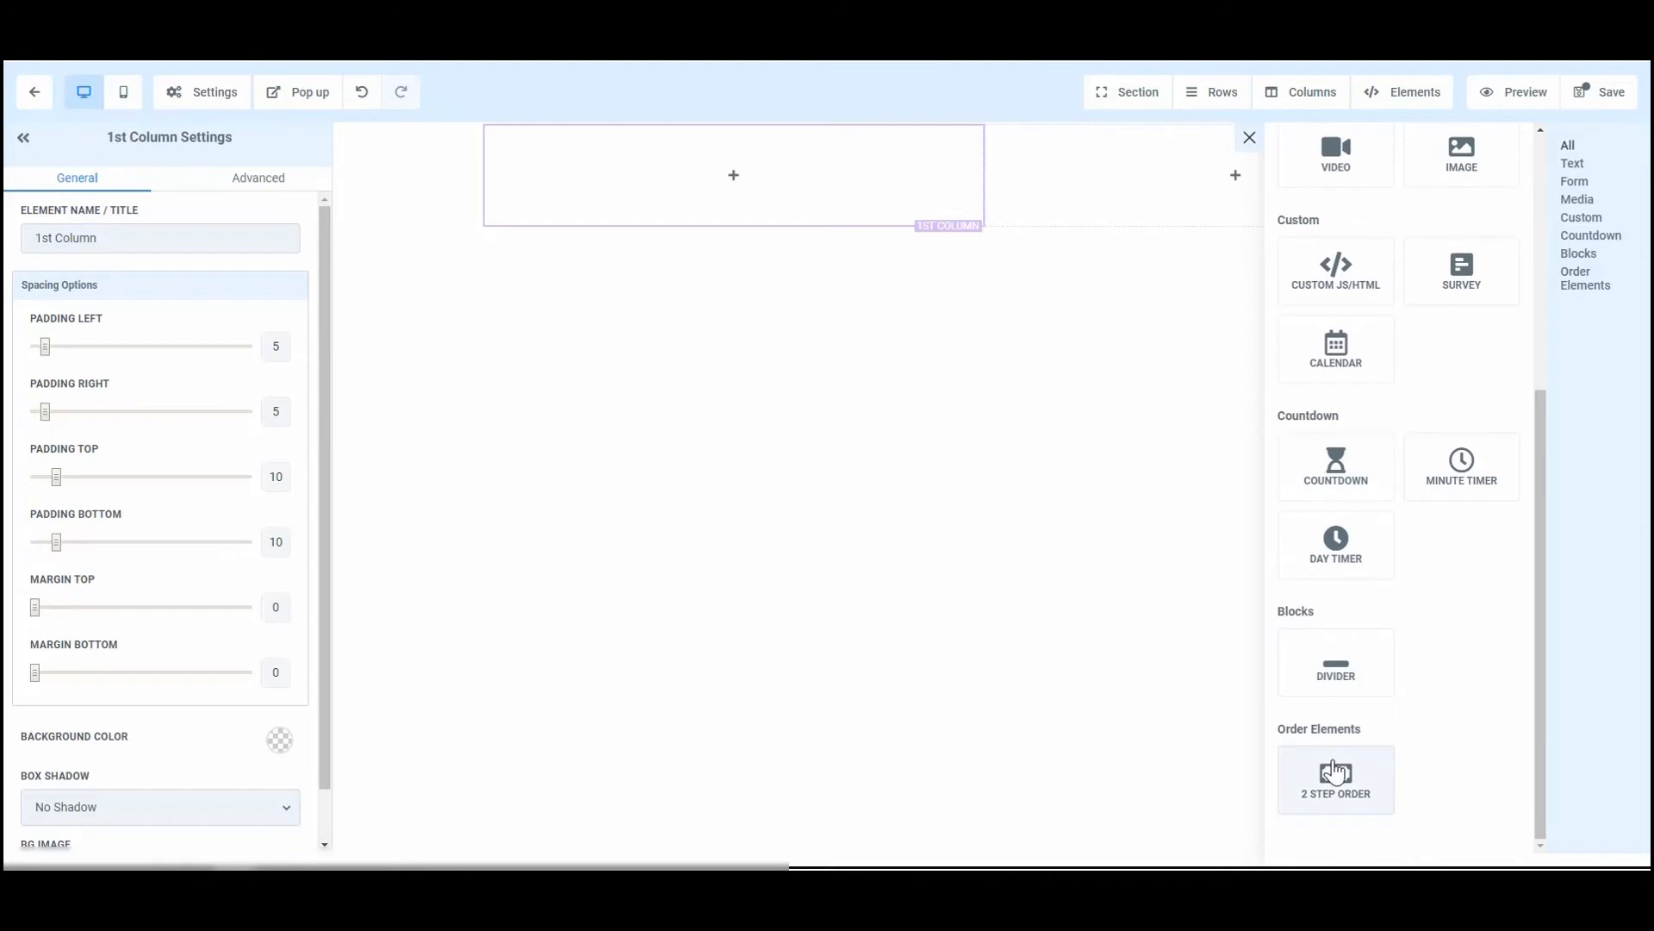
scroll(1335, 770, "up", 6)
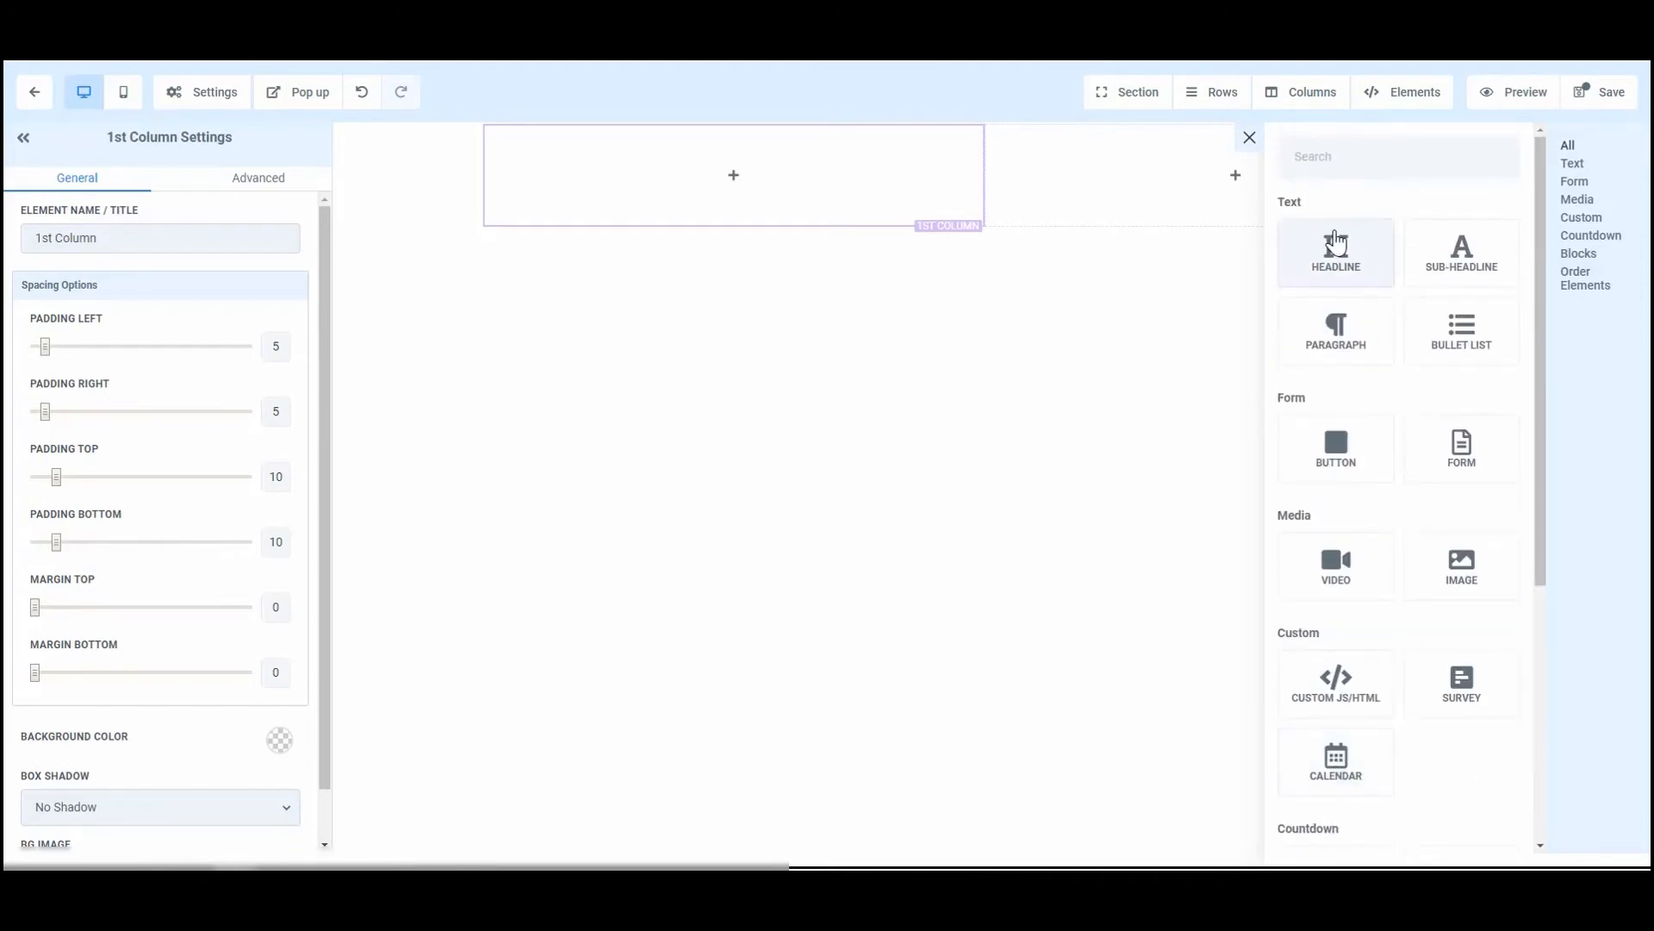
mouse_move(764, 196)
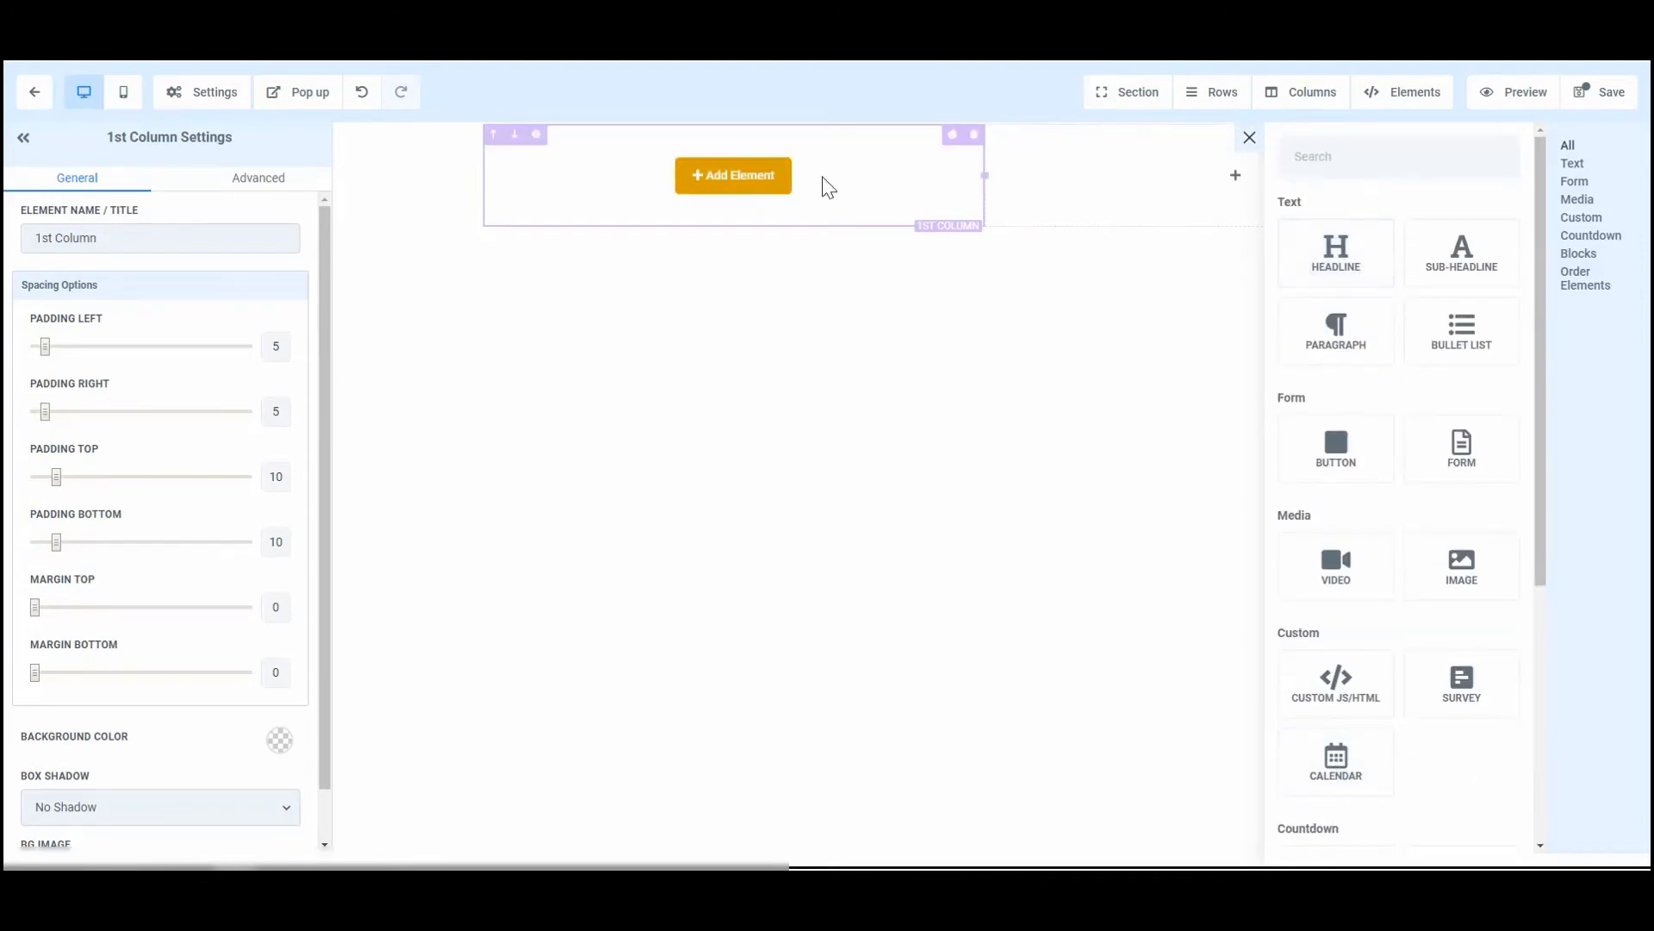
left_click(1338, 258)
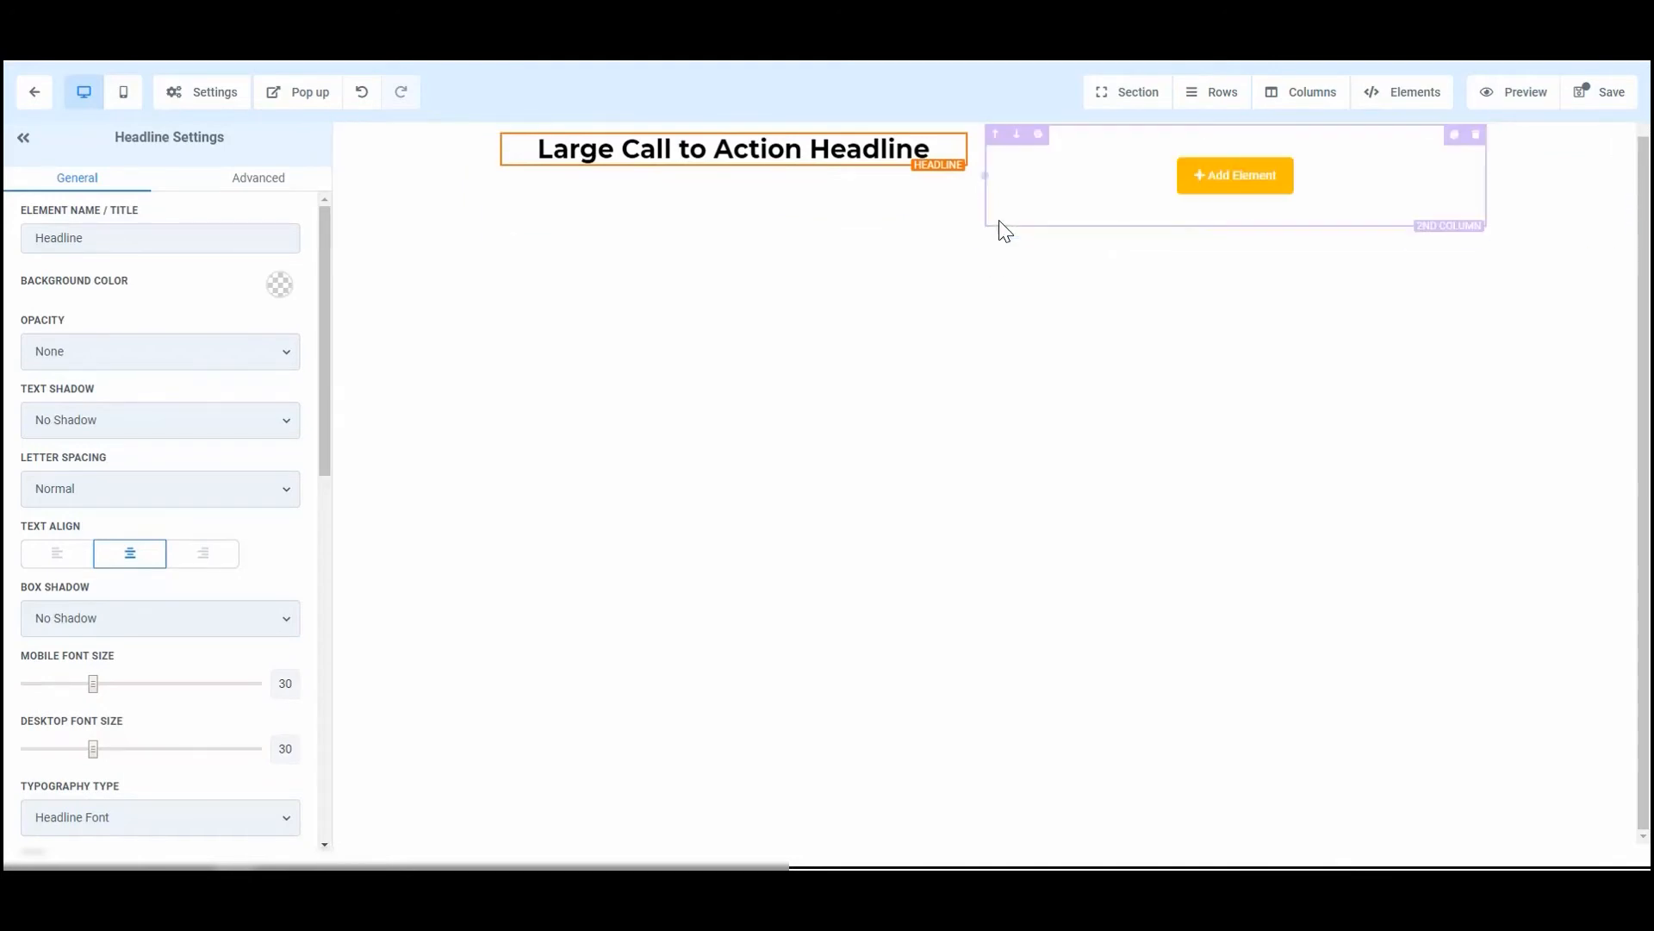
Add a 1-column row below the headline's 2-column row and place a Video element in it
left_click(1222, 98)
left_click(1209, 131)
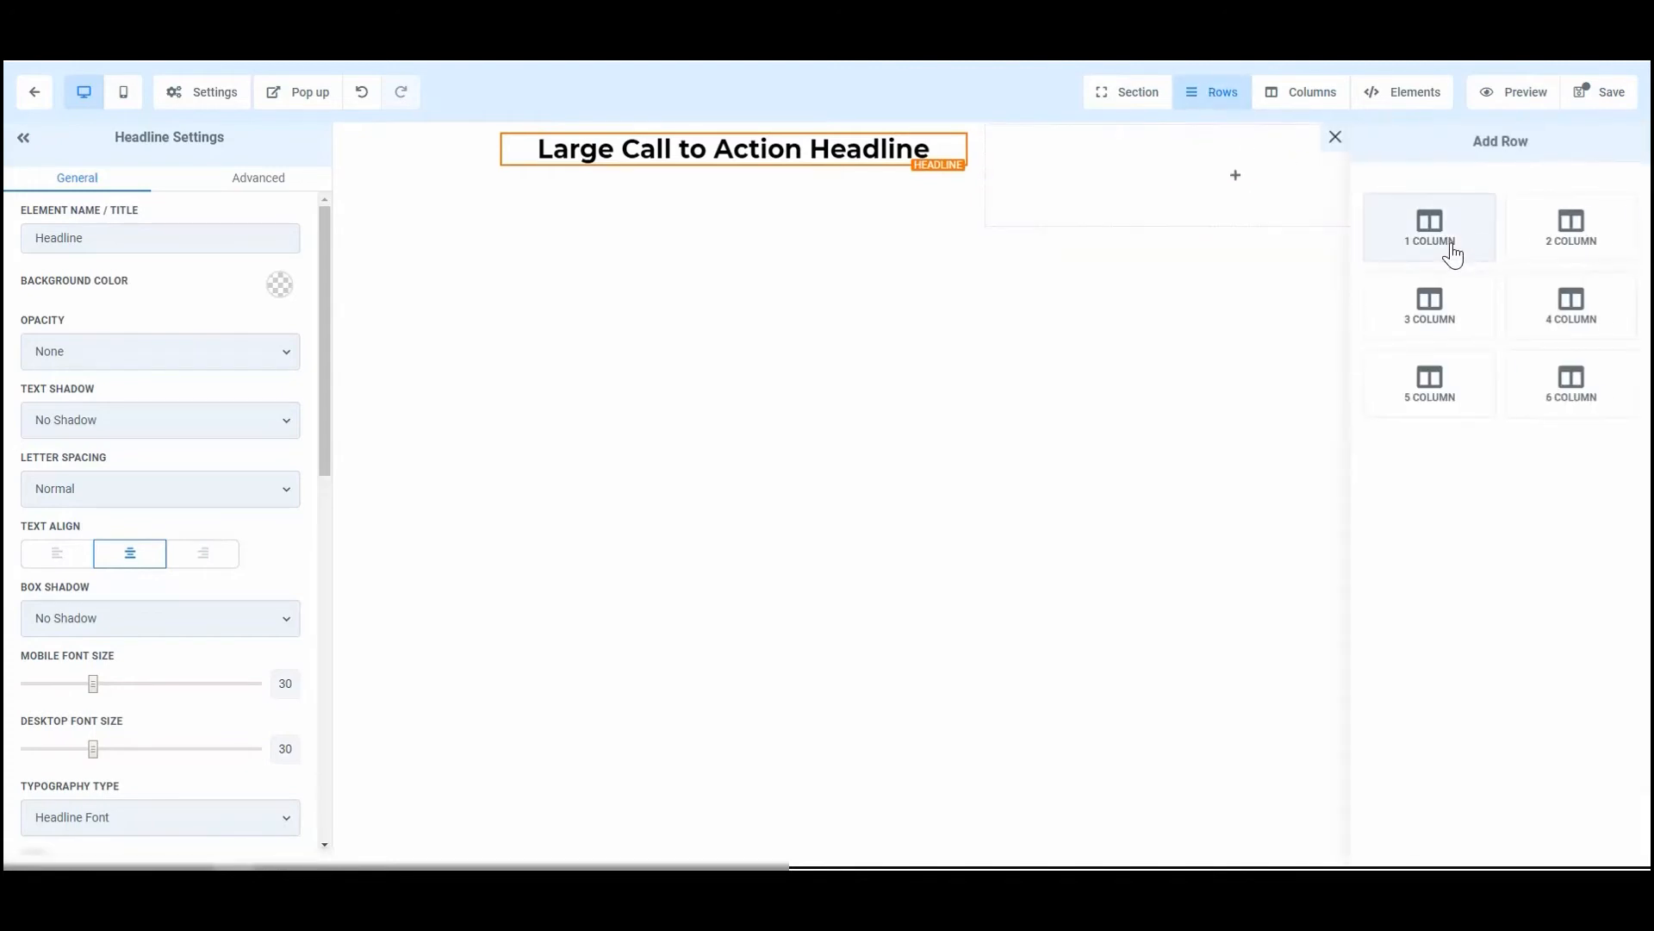
left_click_drag(1448, 244, 978, 244)
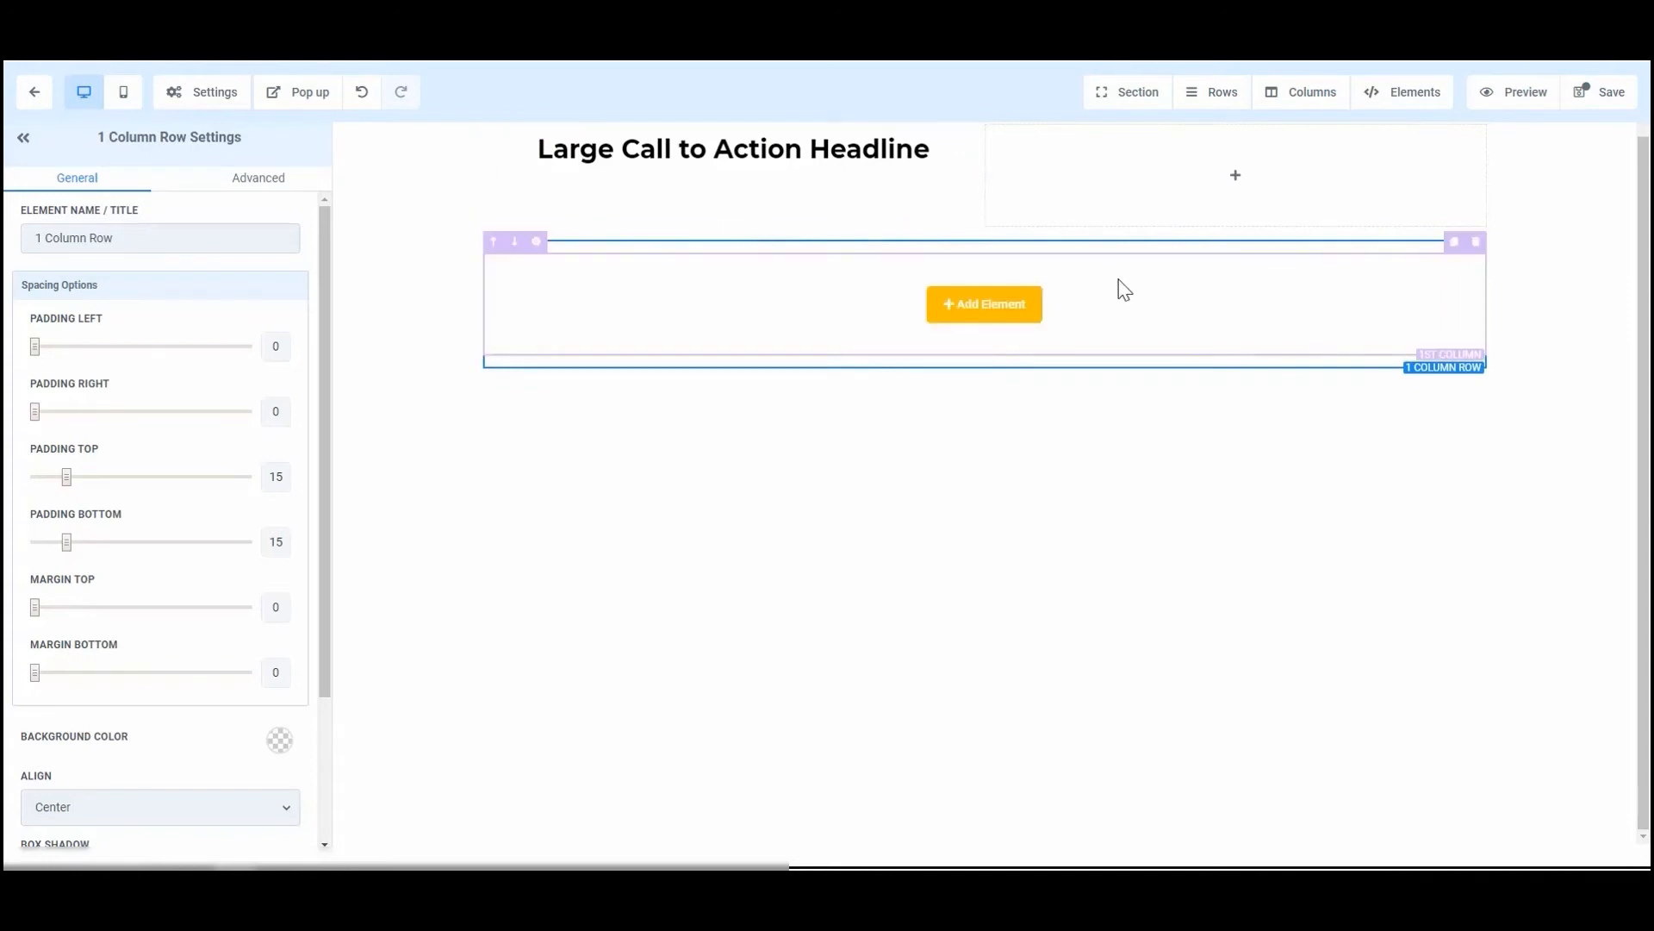
left_click(1006, 307)
left_click(1333, 573)
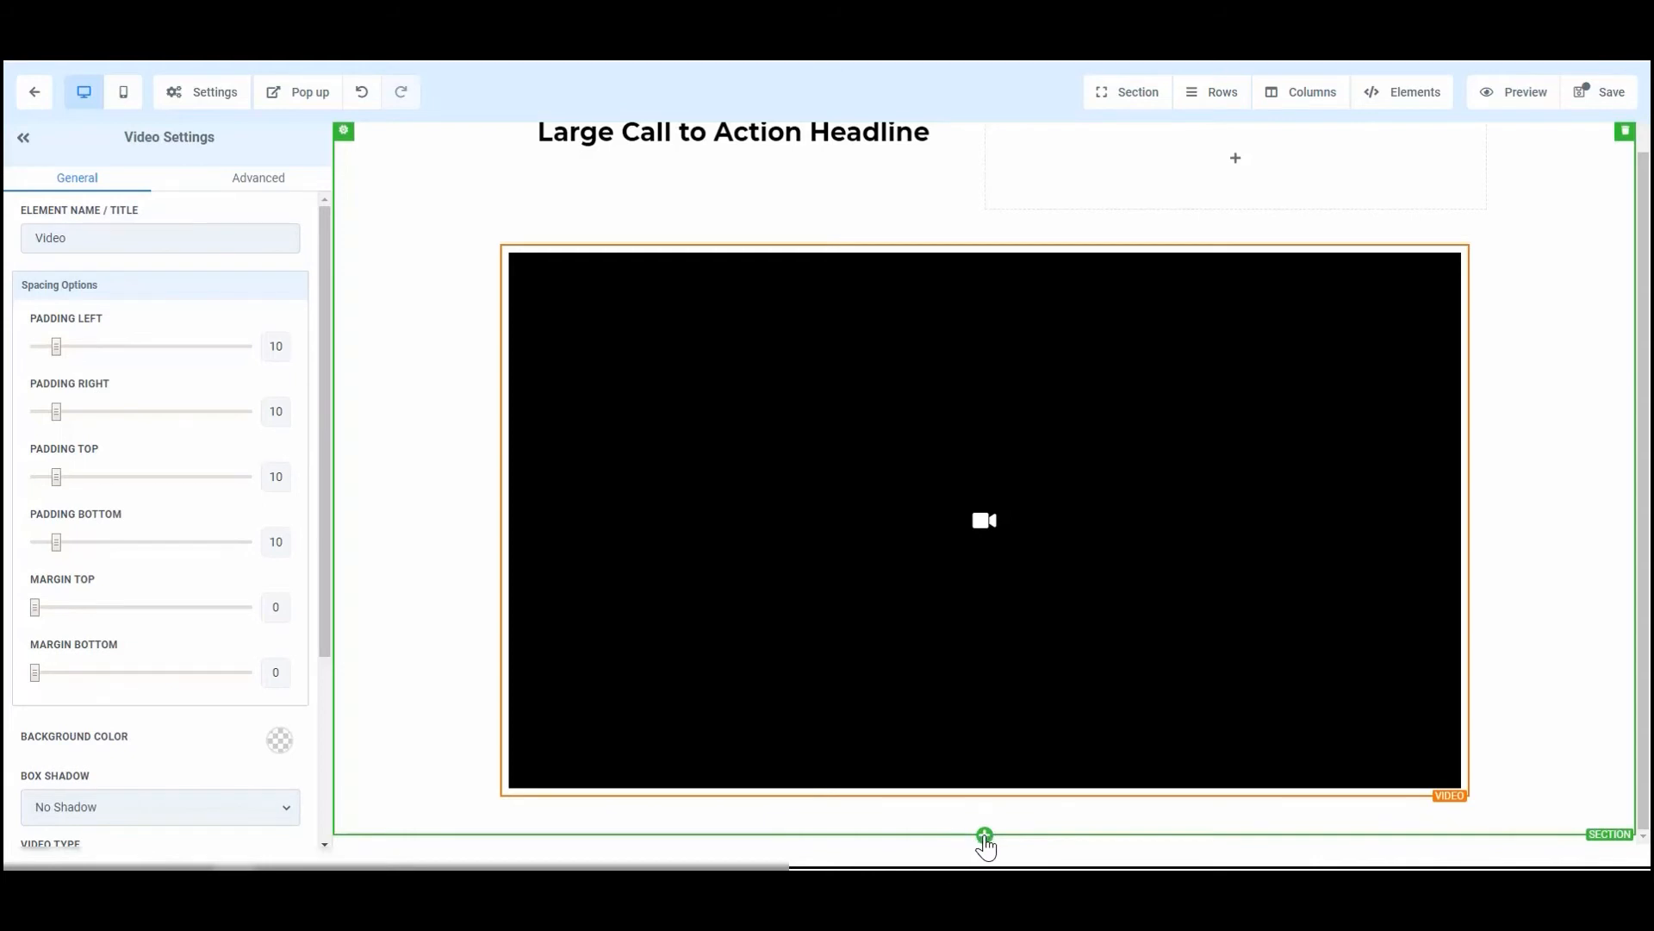
Add a full-width section below the section that contains the video
left_click(985, 836)
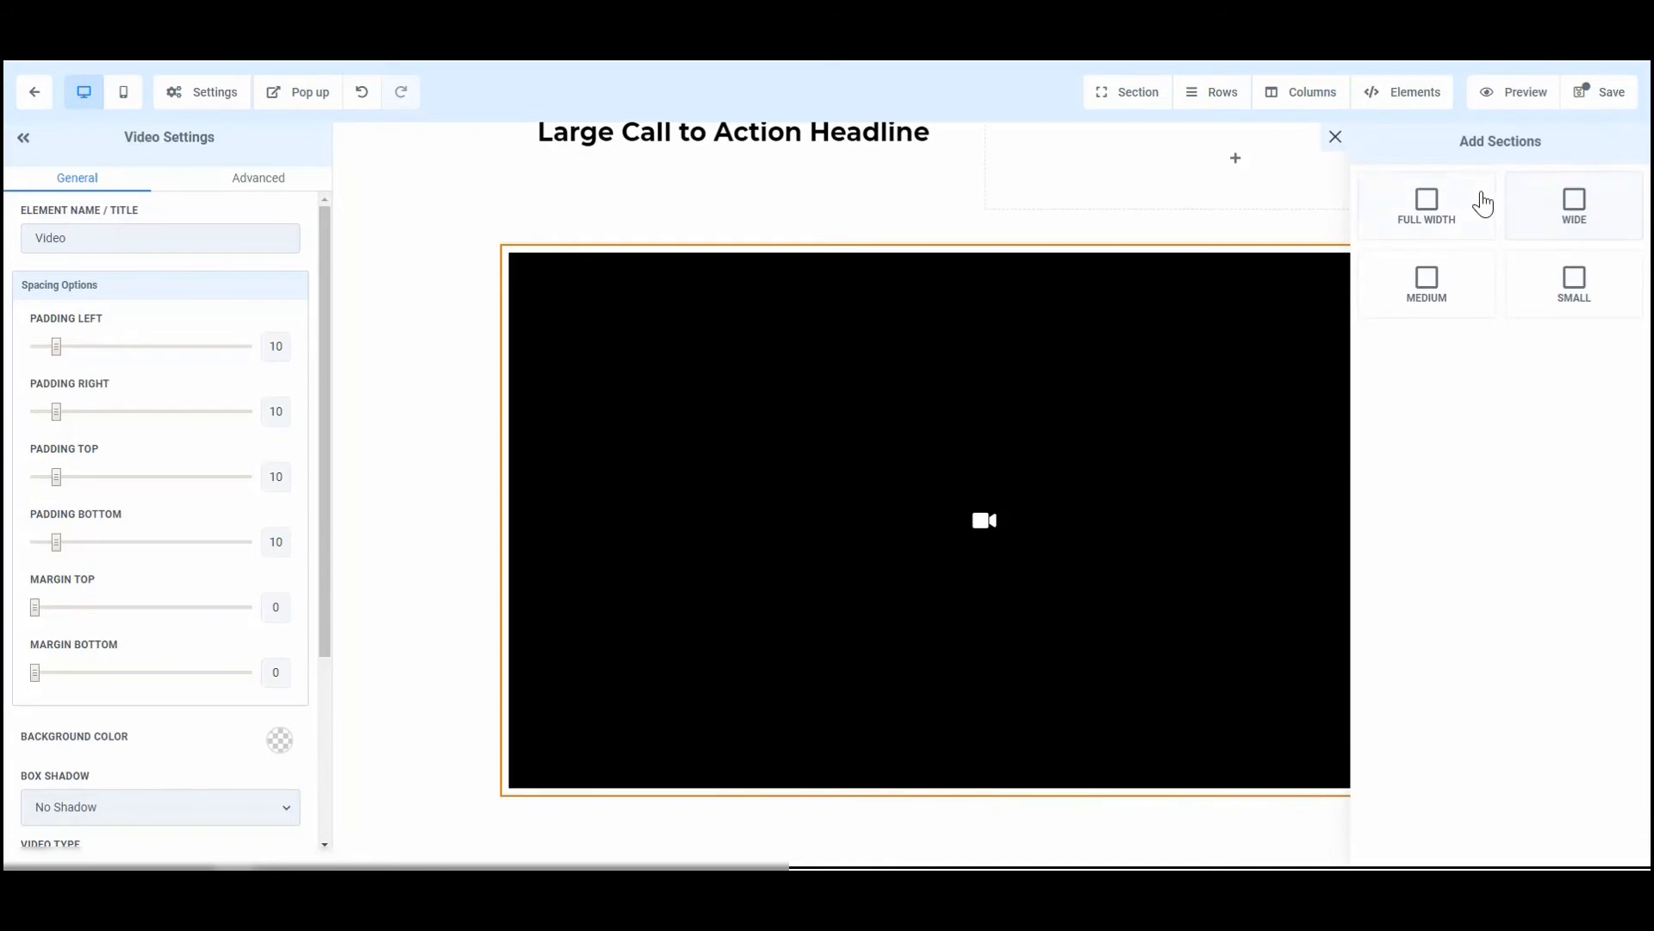
left_click(1444, 221)
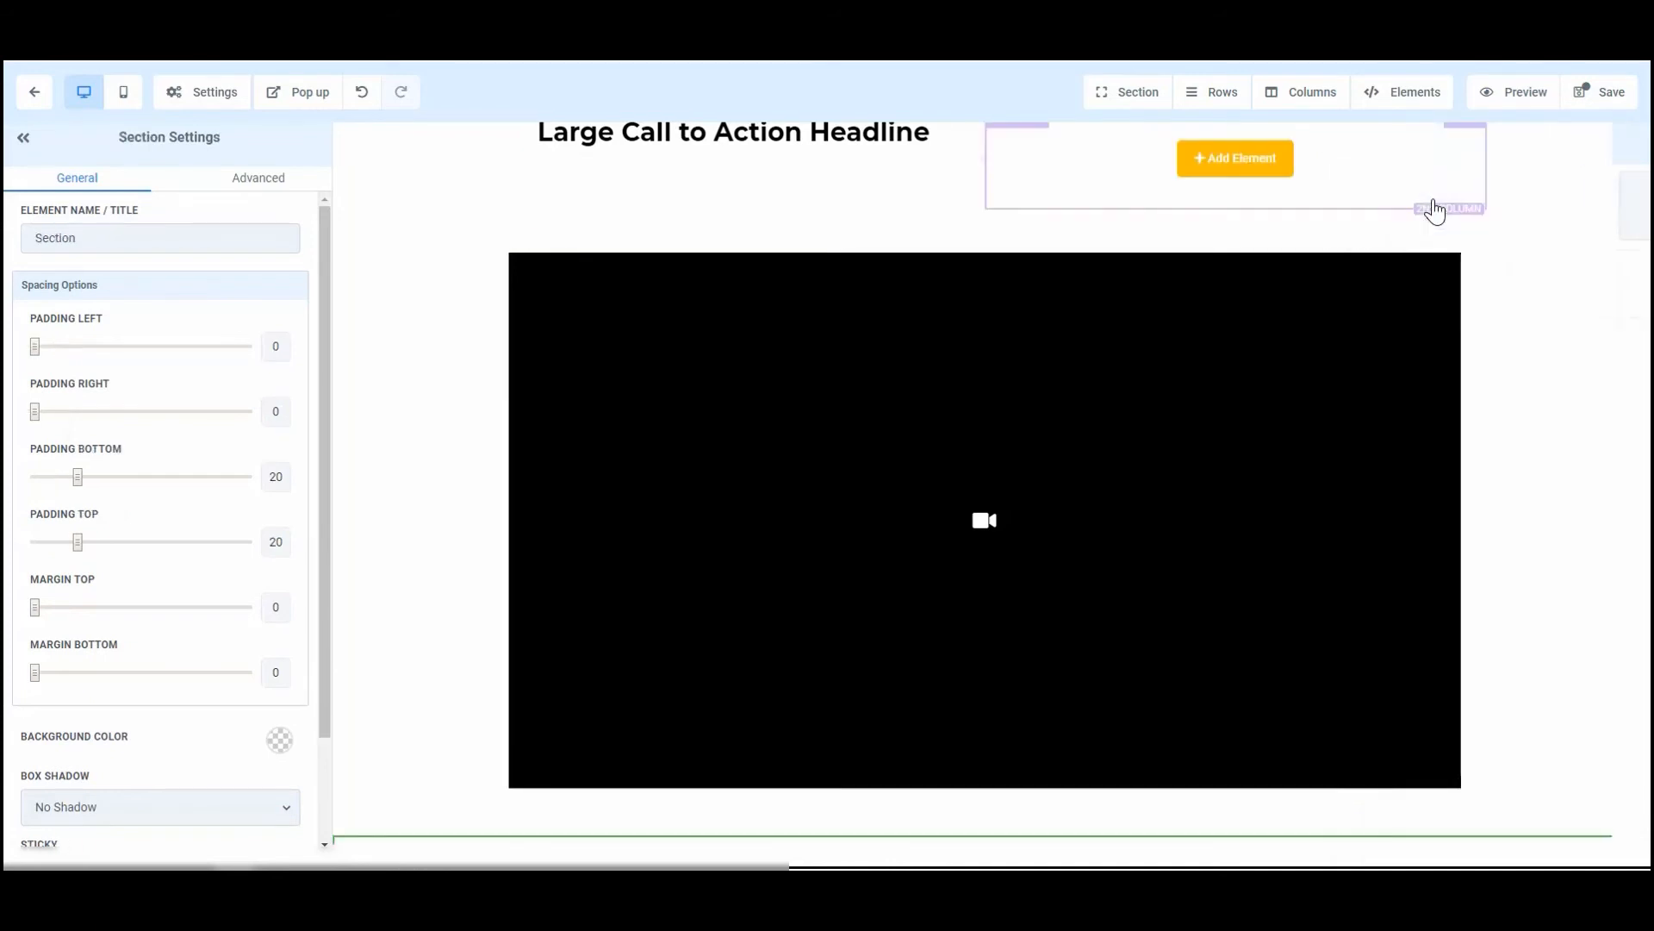
mouse_move(1065, 775)
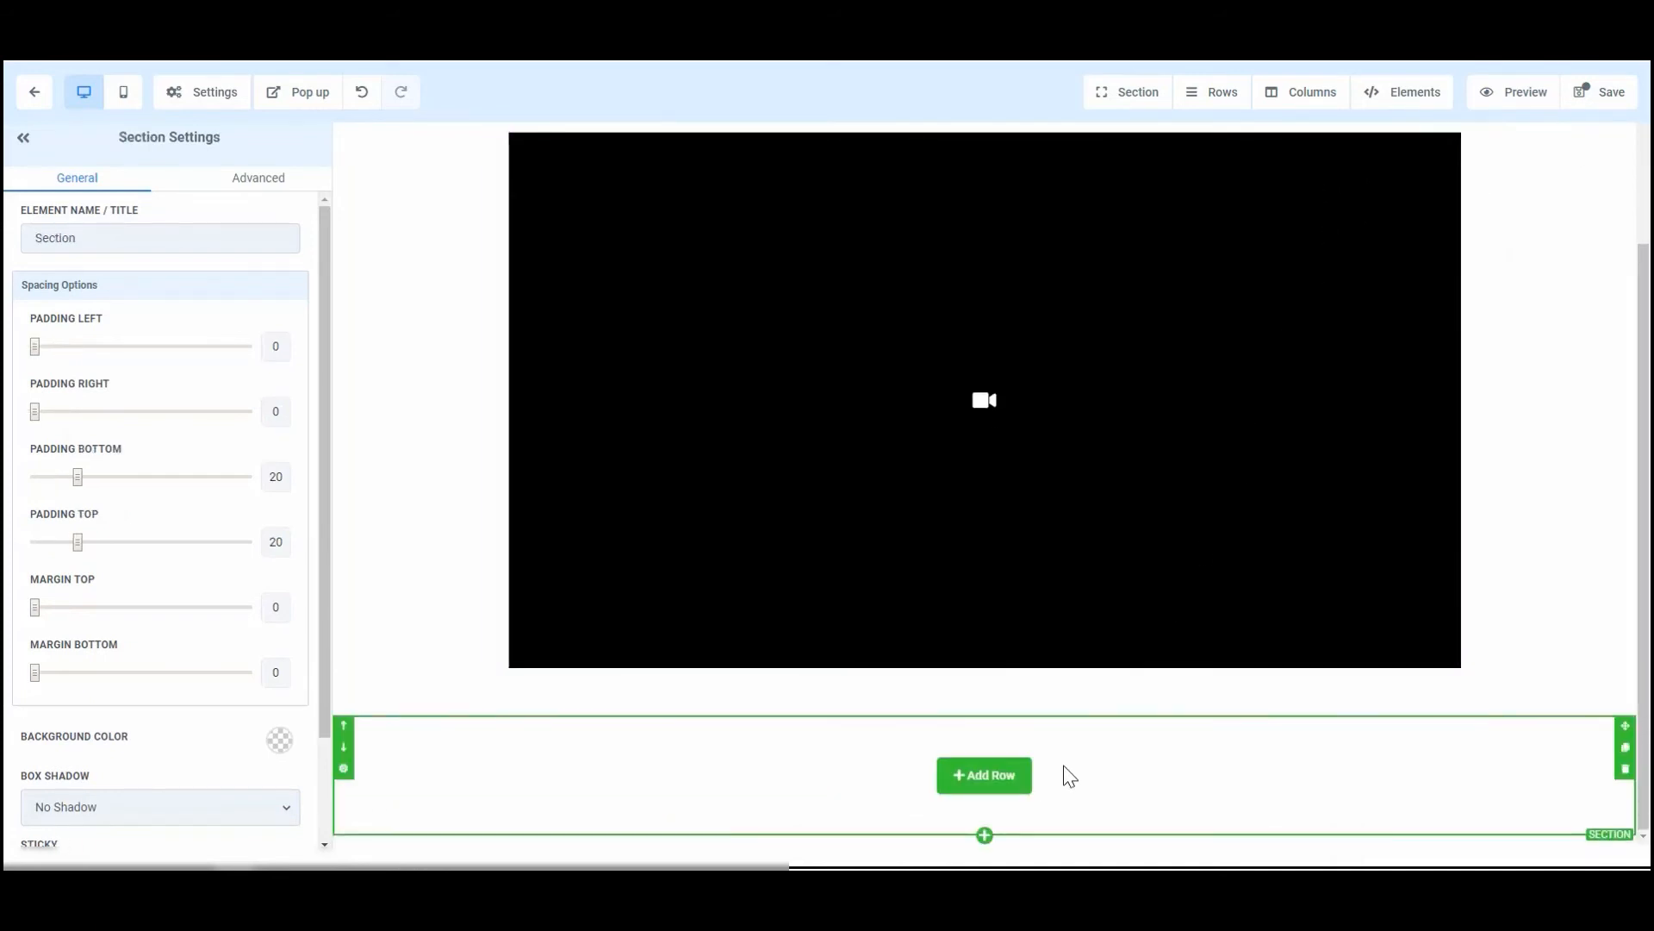
Add a 1-column row directly below the headline's row and move the headline into it
scroll(415, 661, "up", 3)
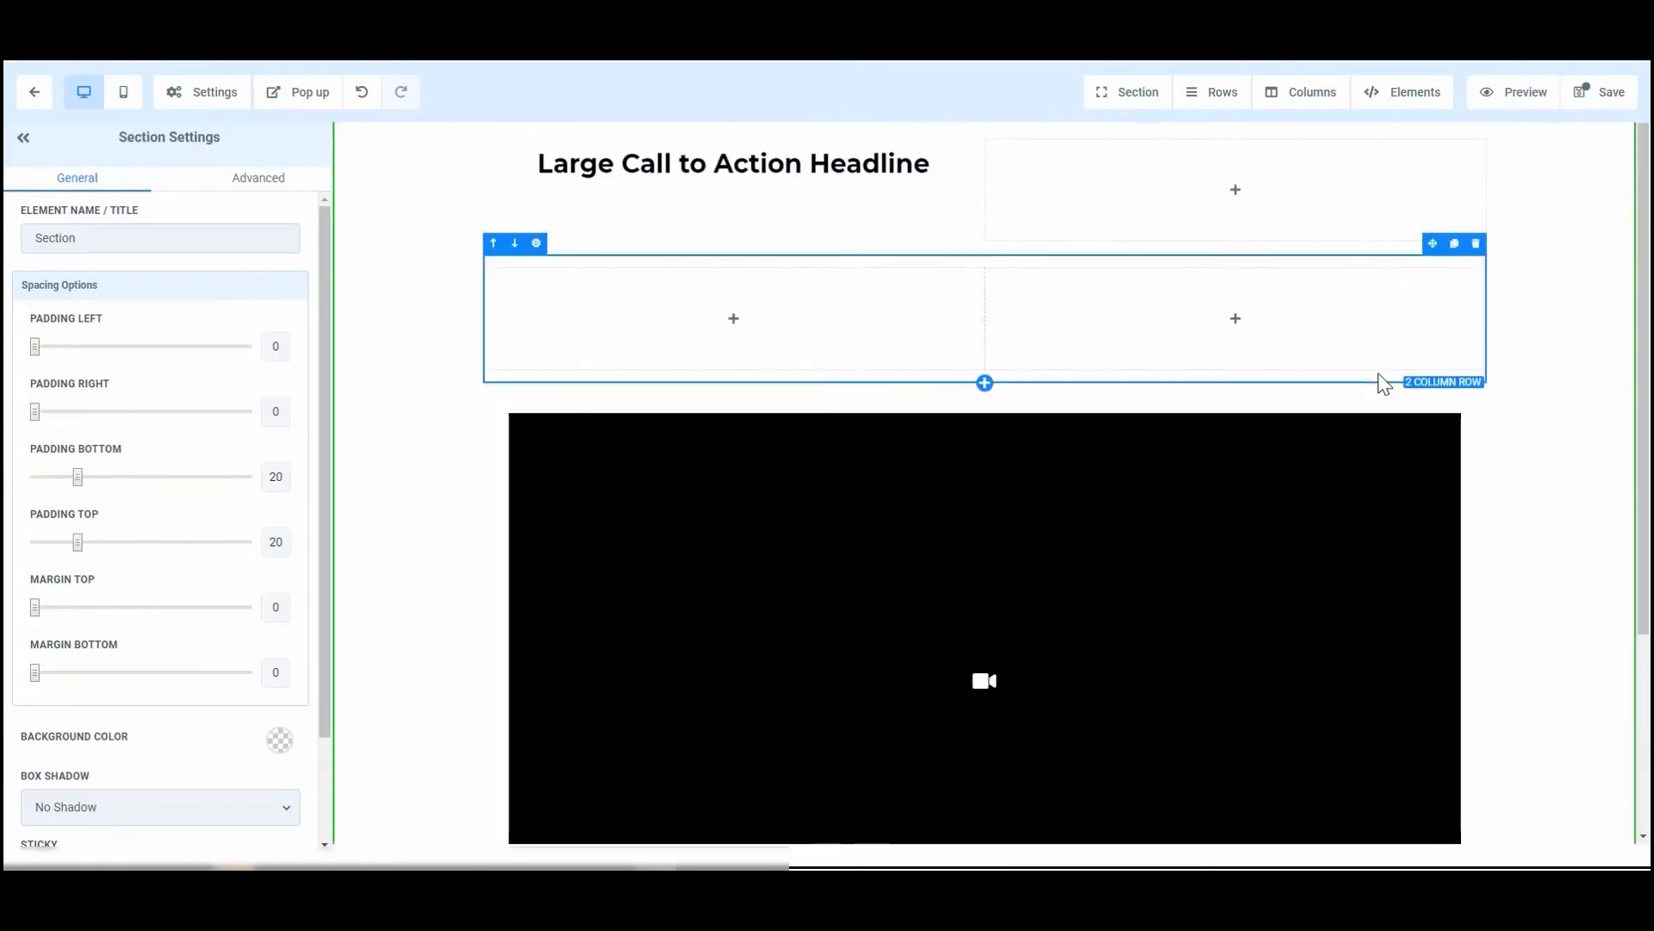
mouse_move(1293, 360)
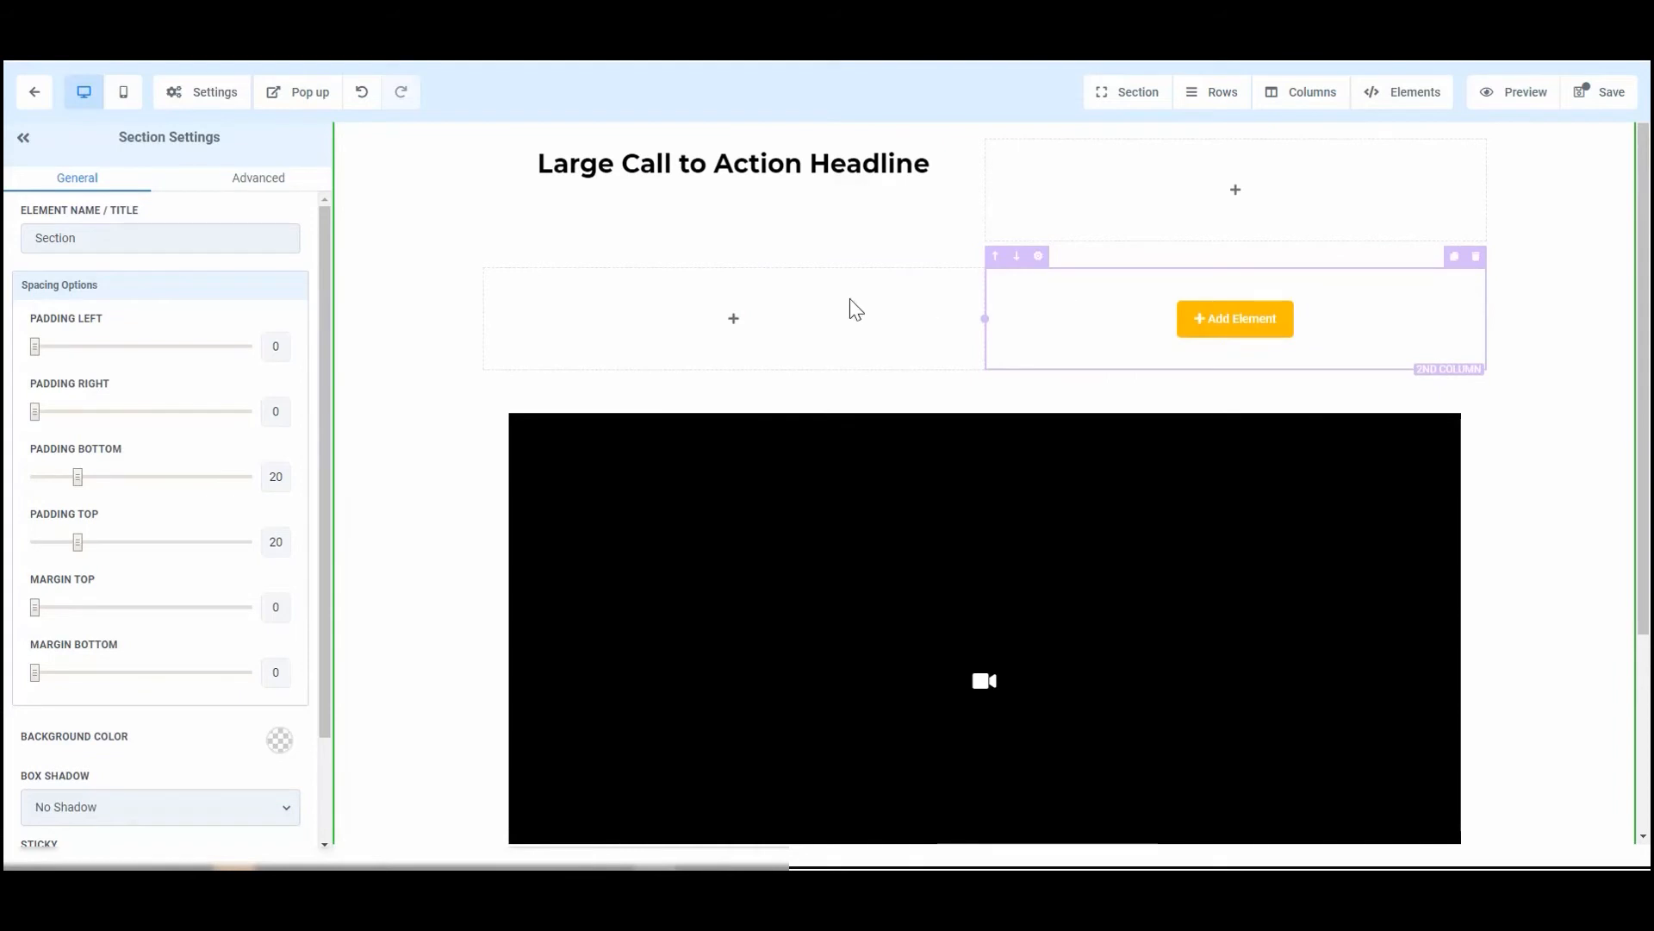
scroll(982, 417, "down", 3)
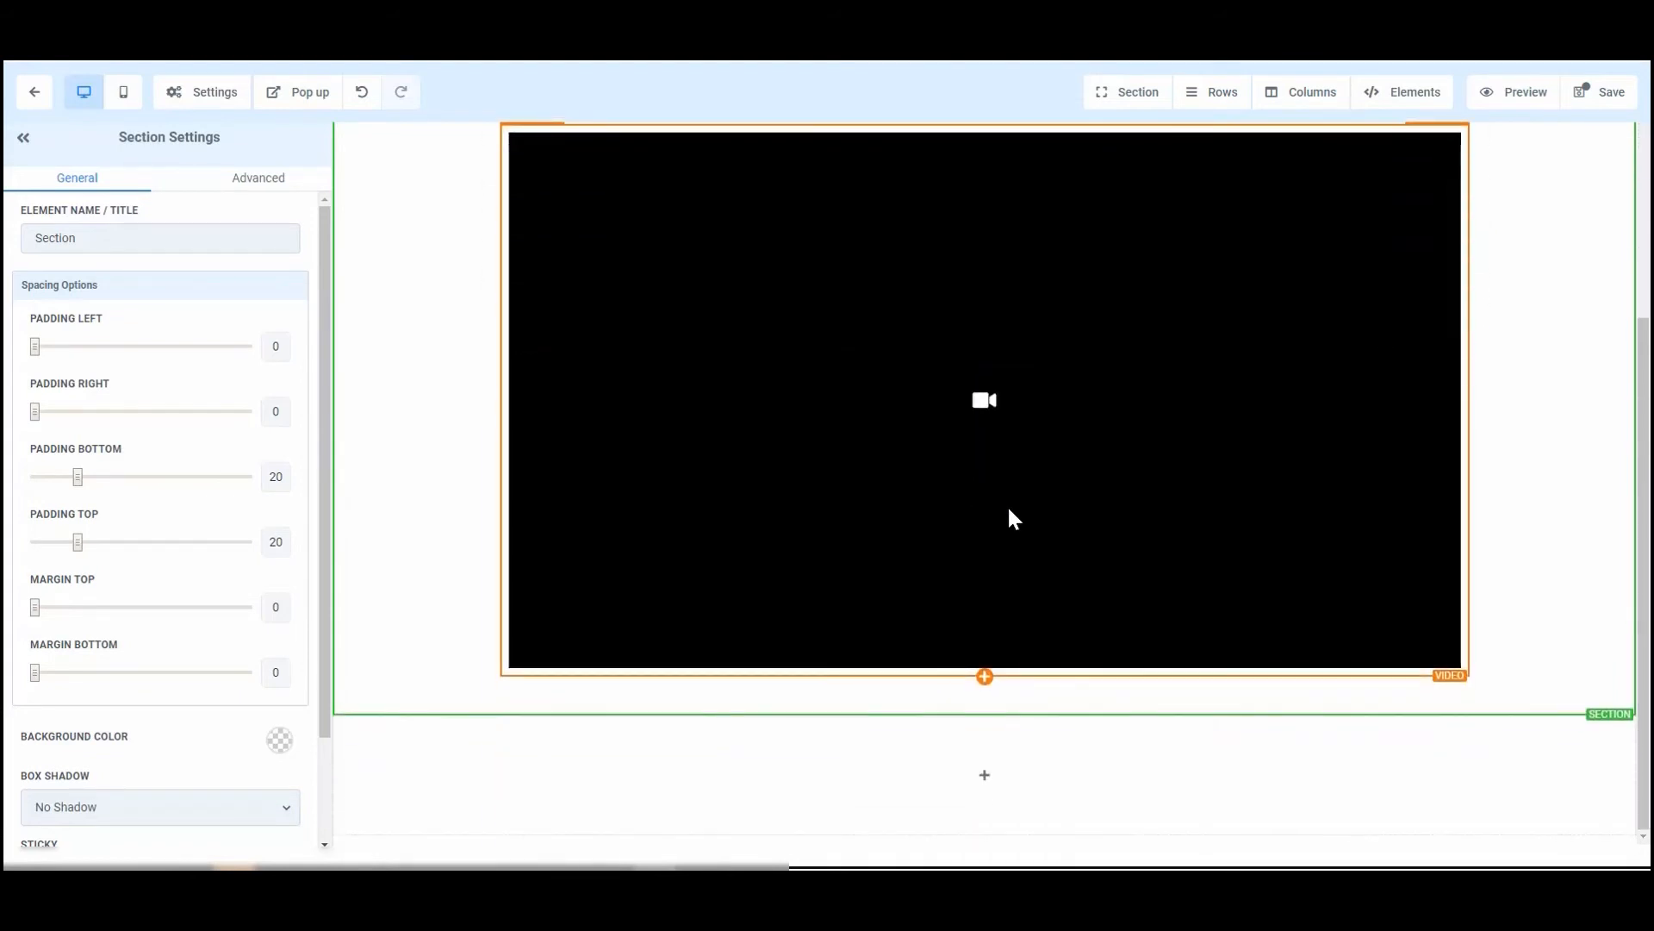
scroll(1008, 515, "up", 3)
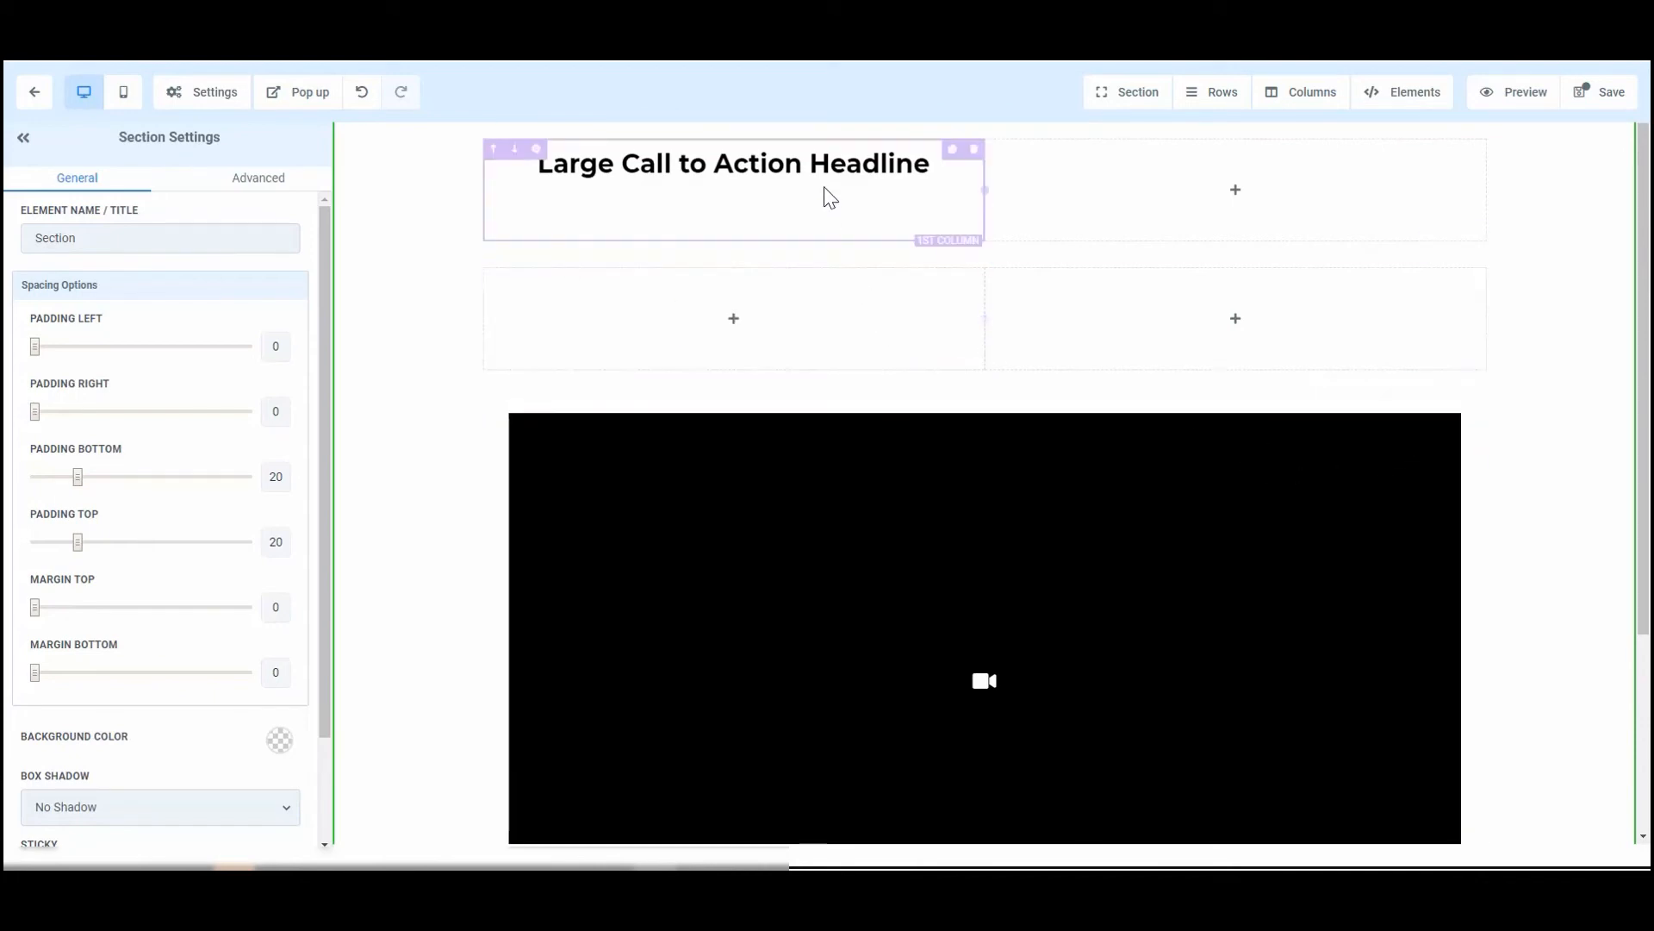
left_click(985, 255)
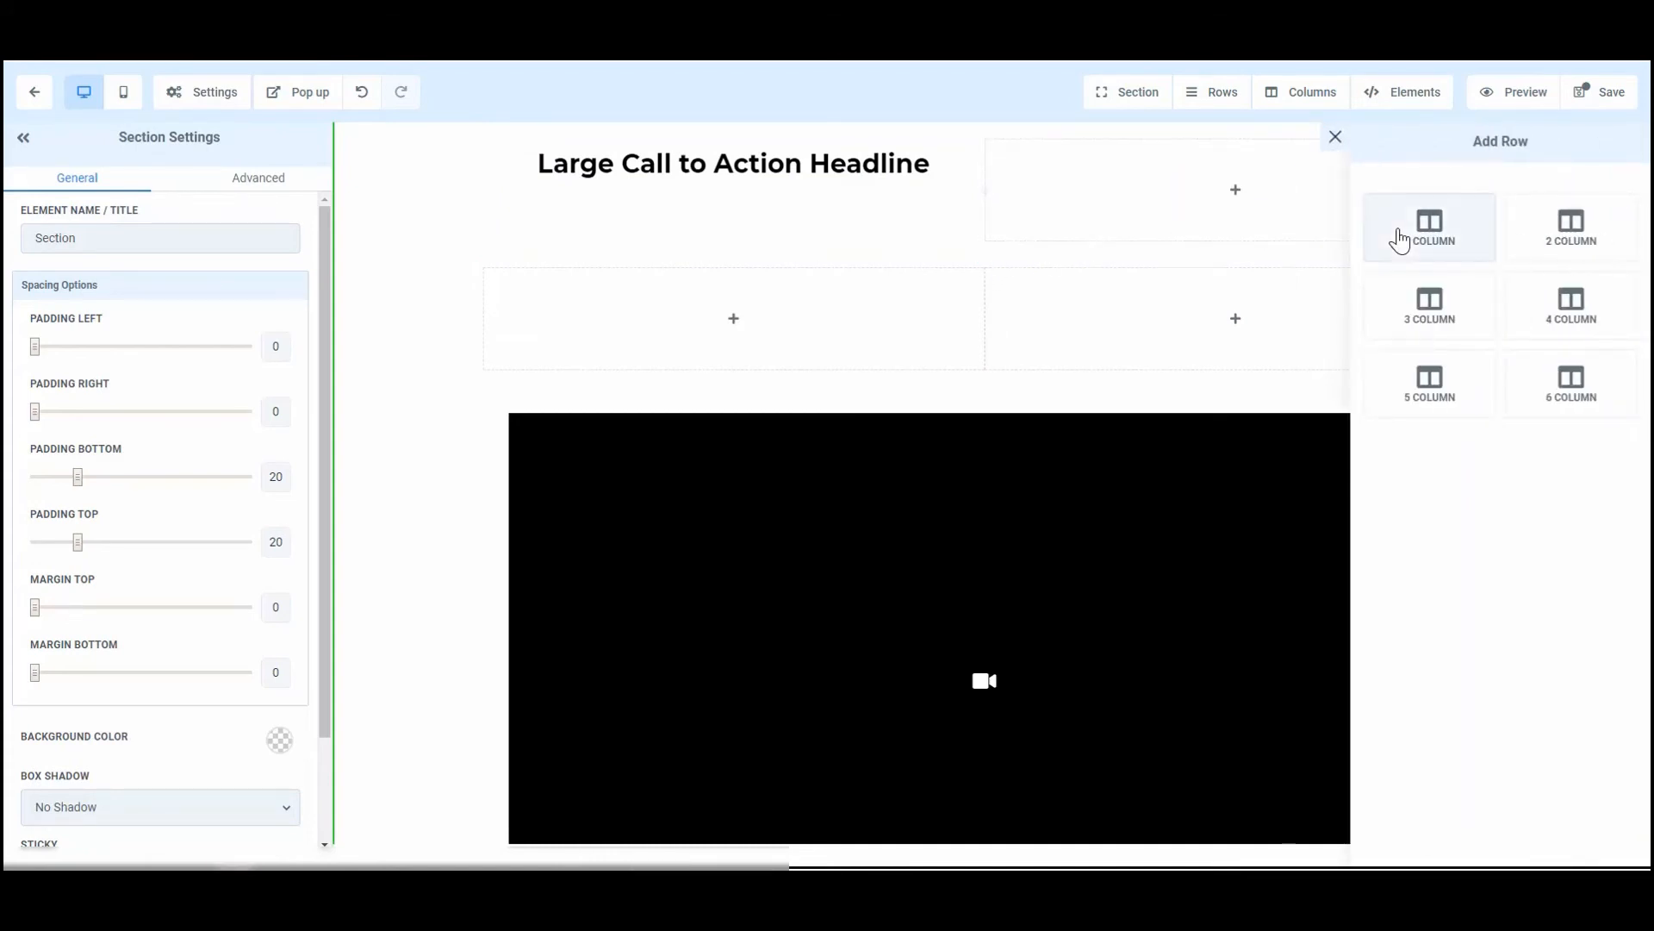
left_click(1423, 241)
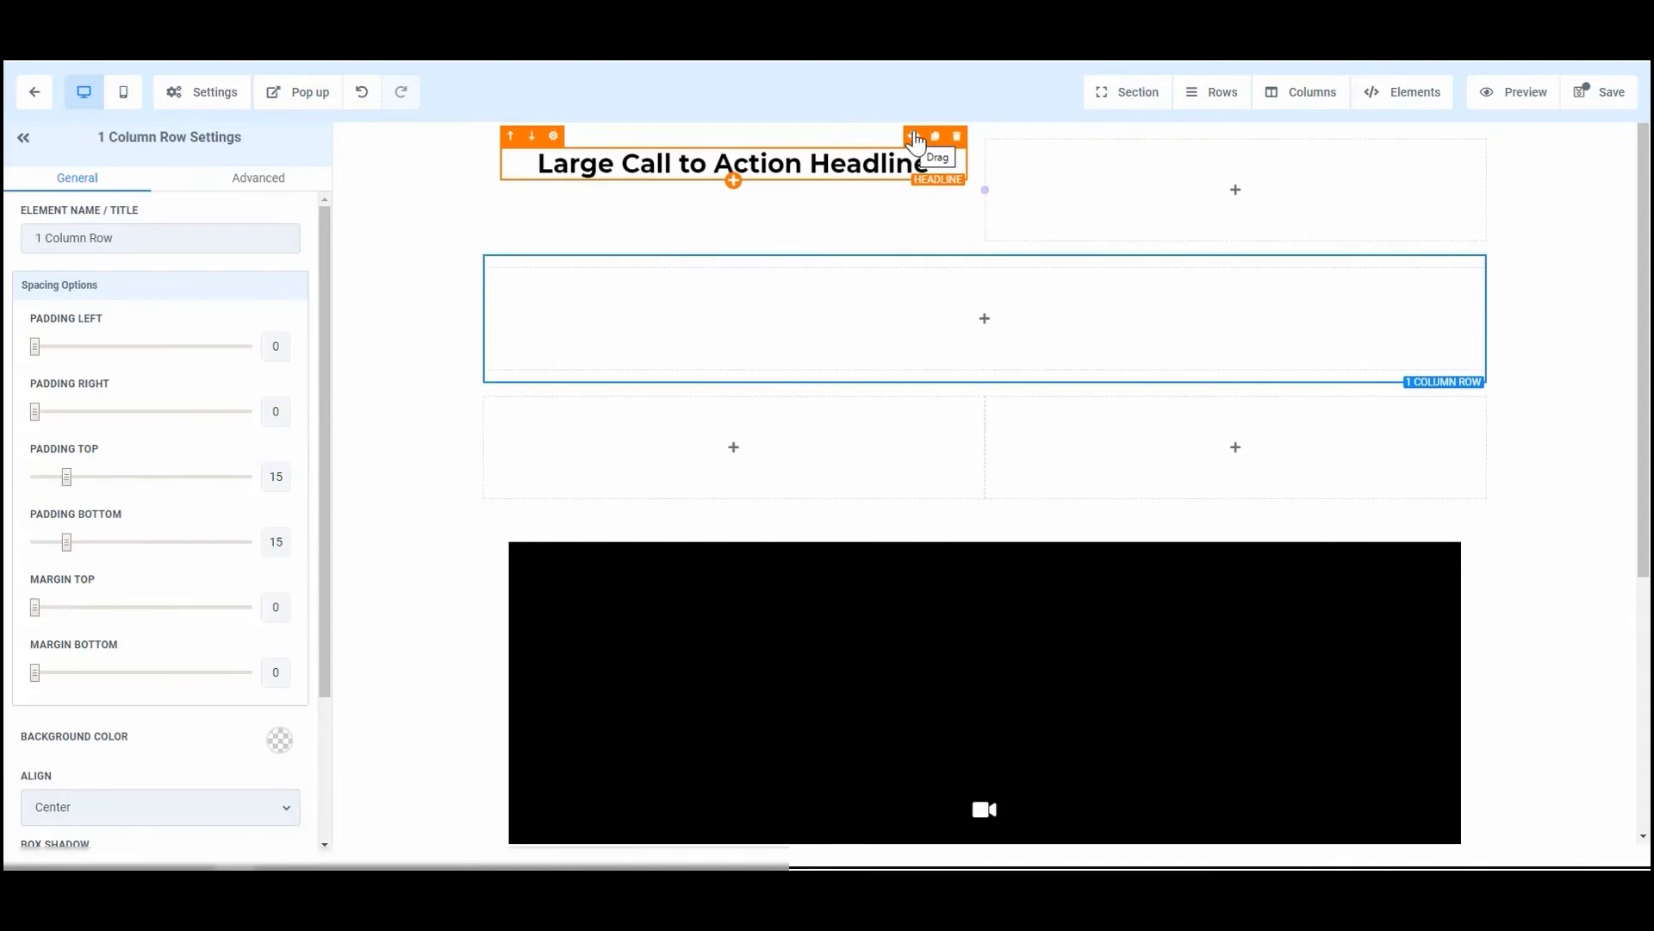
left_click_drag(915, 142, 1007, 359)
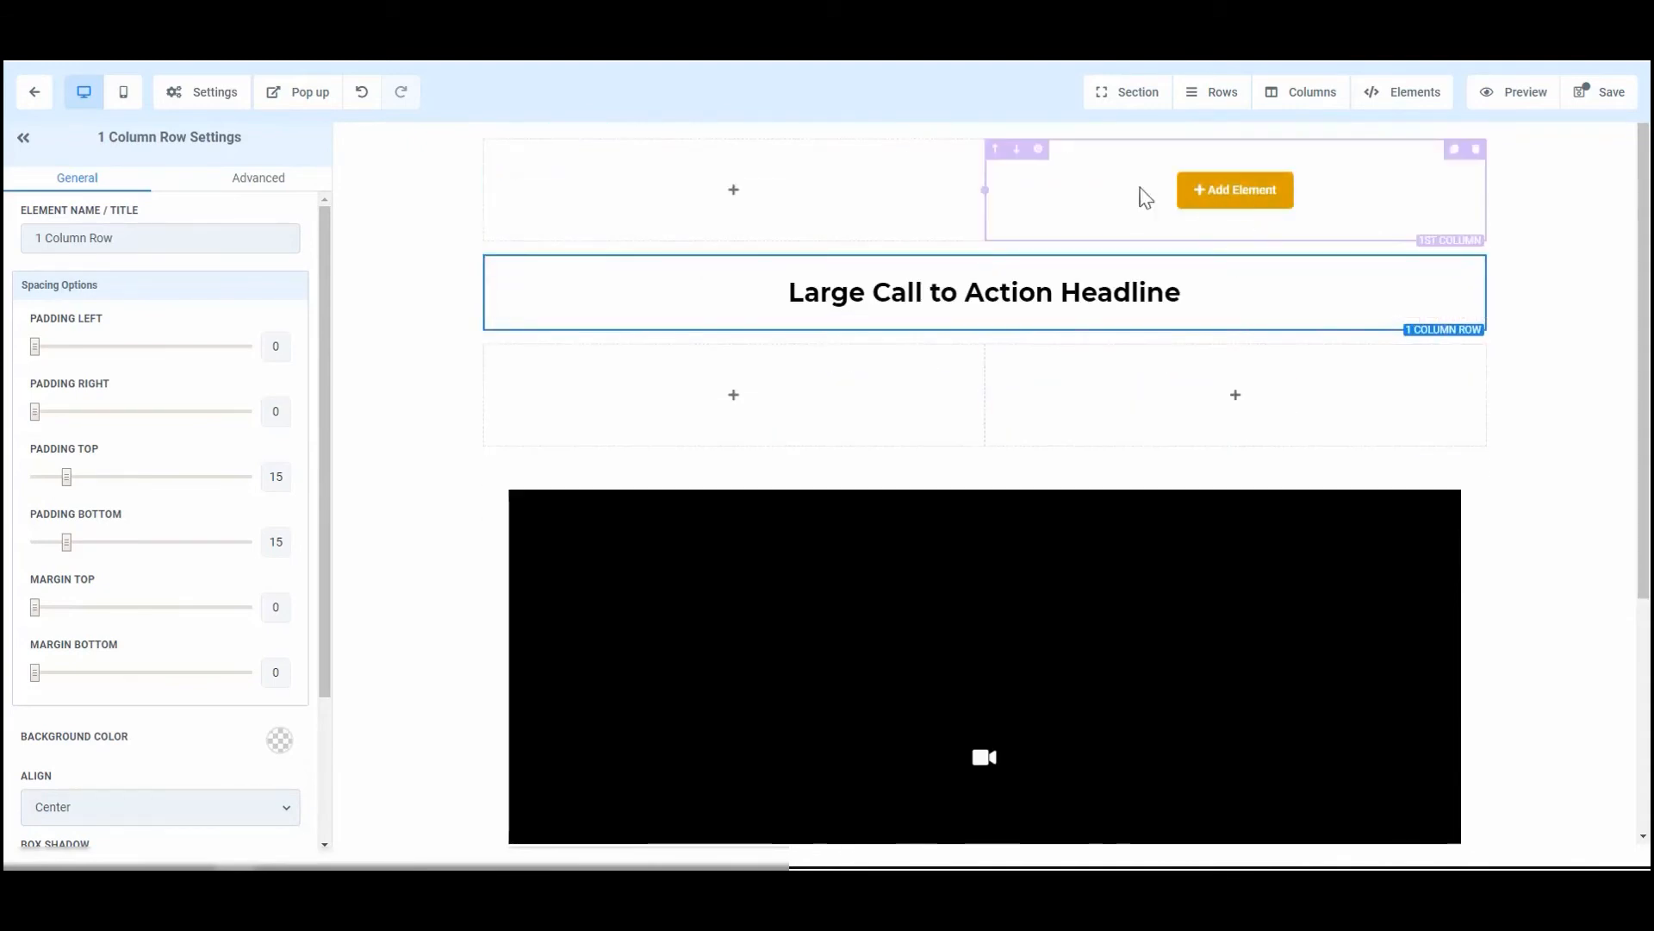
Select the empty column above the headline and open the management list of the page's rows
left_click(1348, 191)
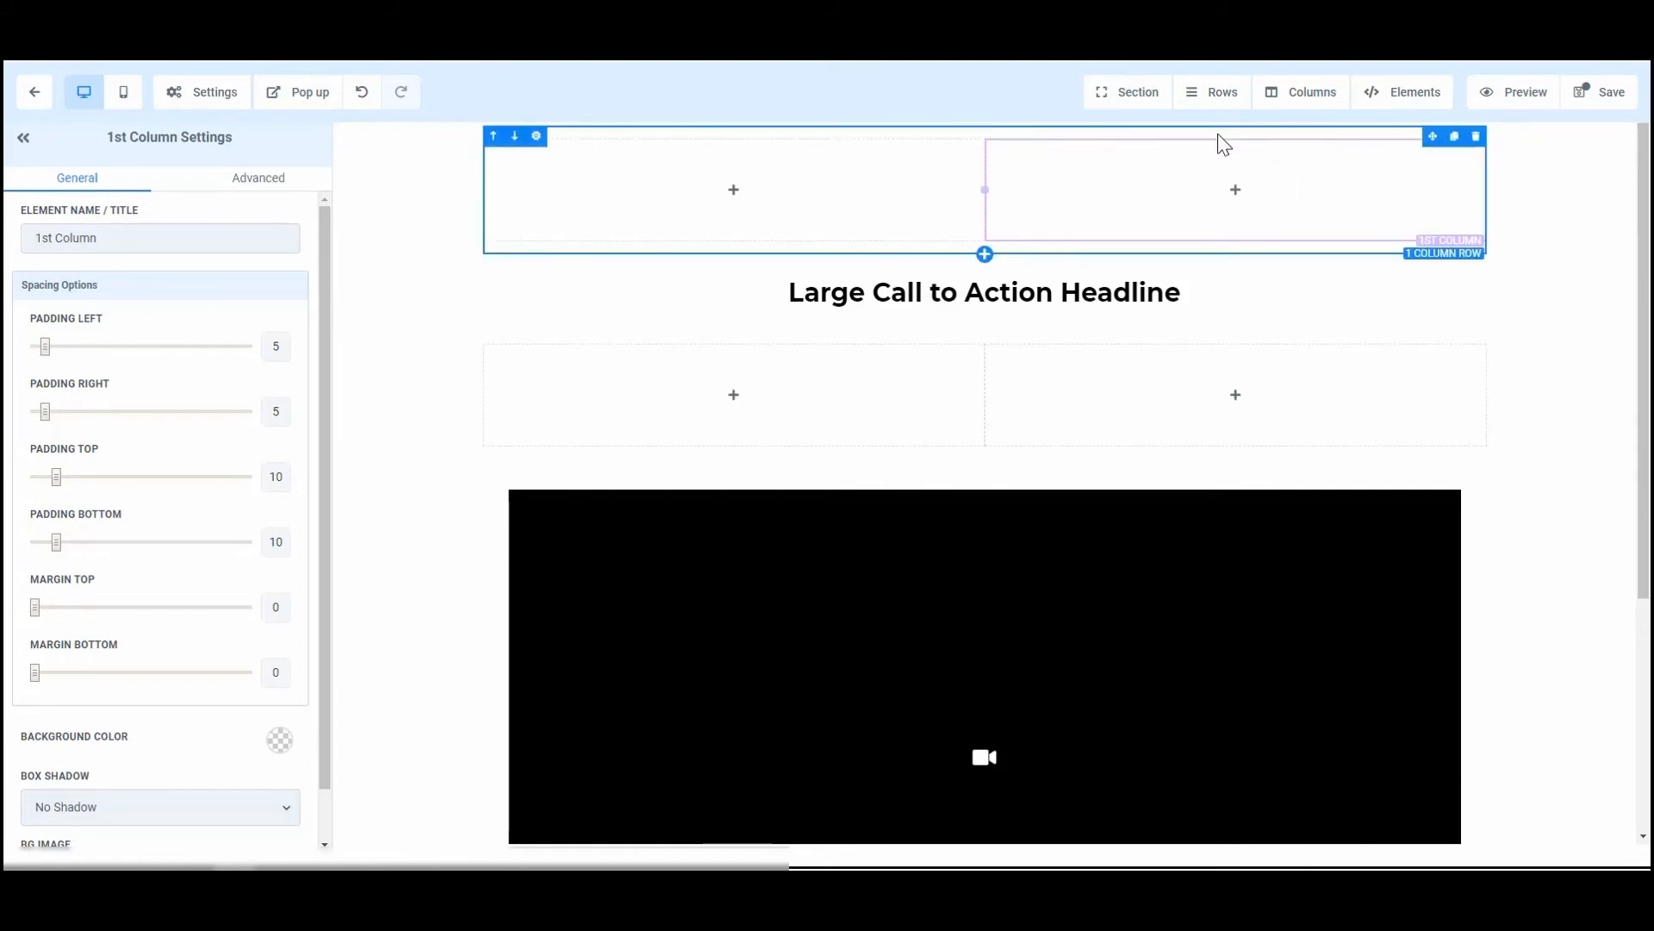
left_click(1220, 101)
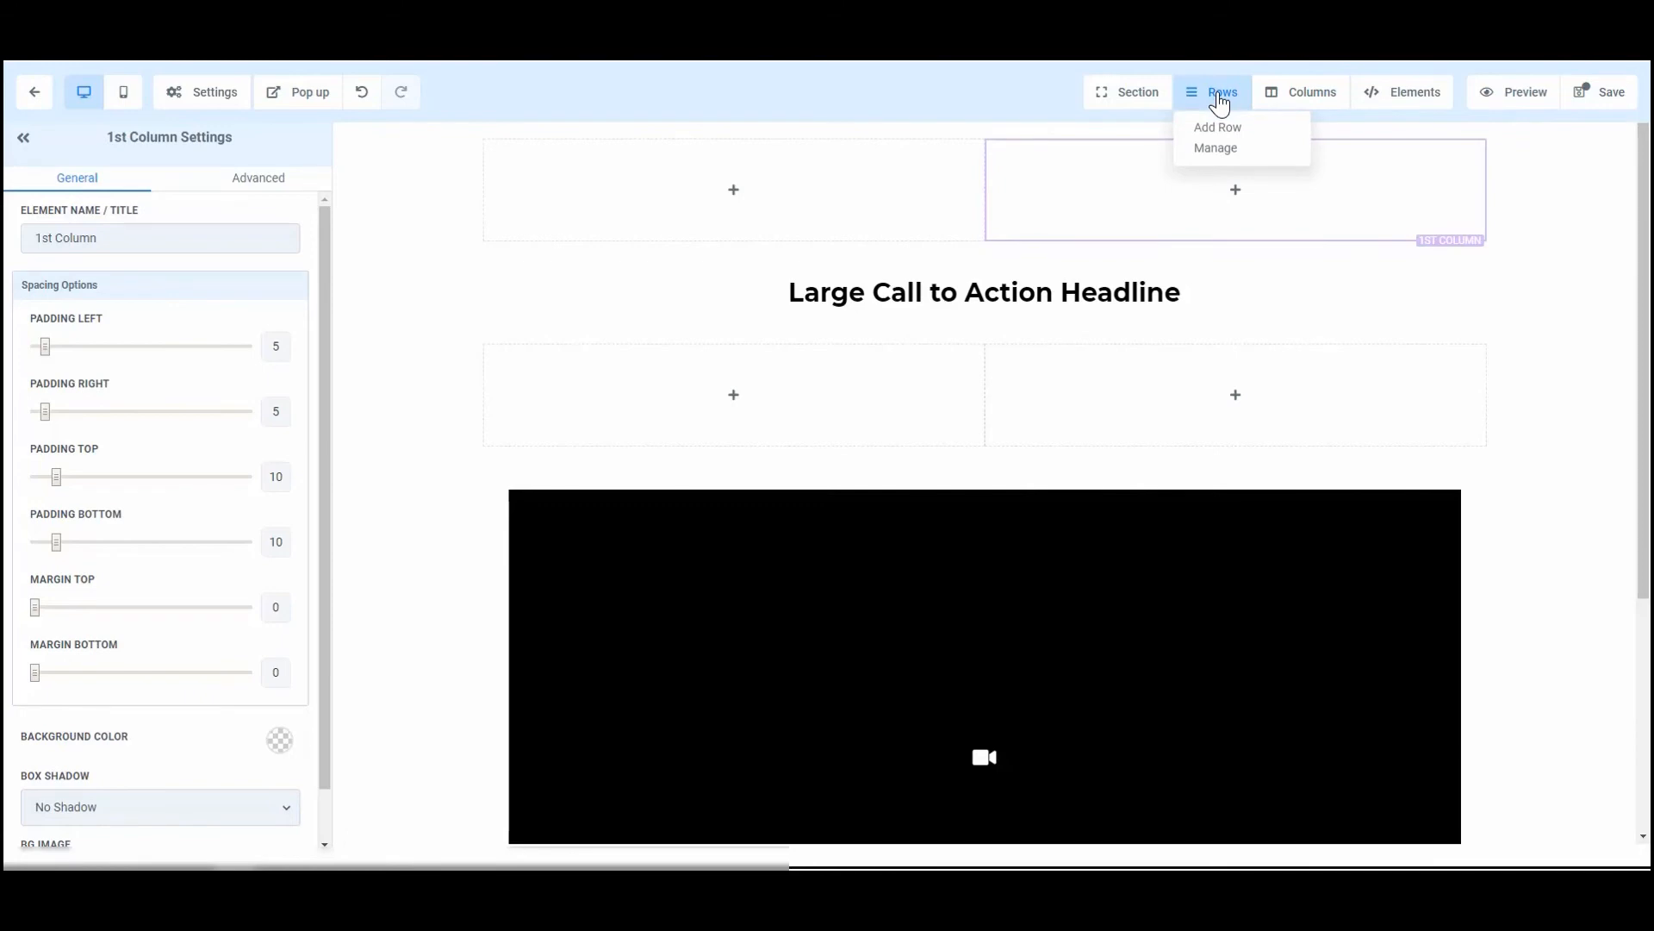
left_click(1218, 155)
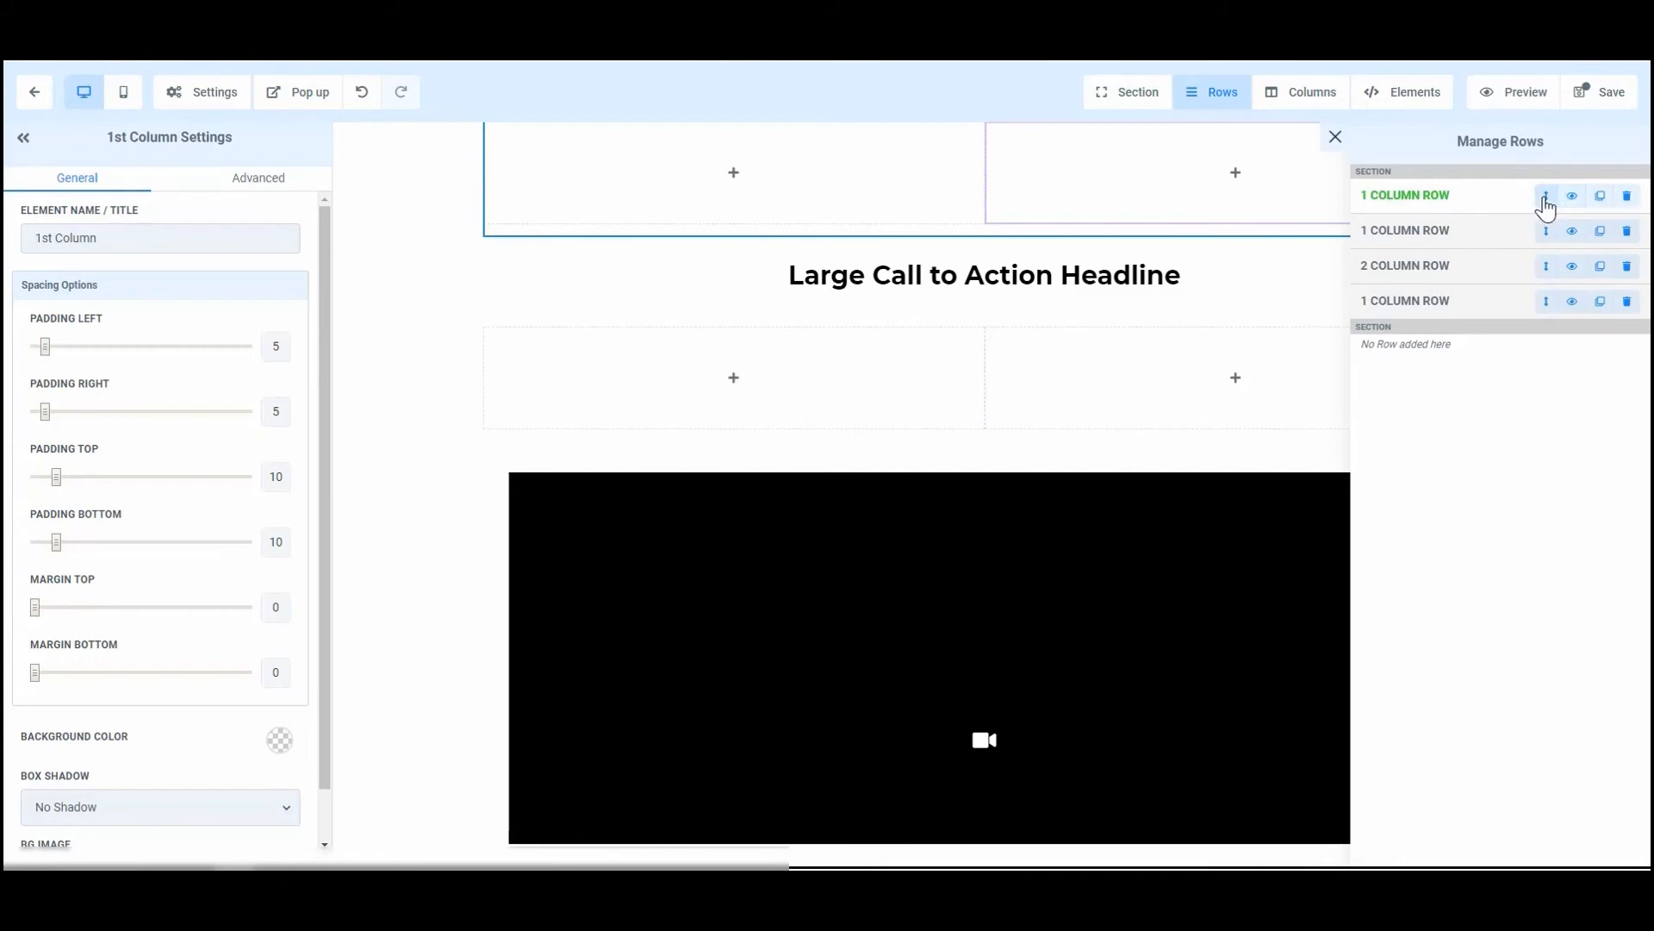
Toggle the visibility of the first listed row off and back on
mouse_move(1545, 195)
left_mouse_down()
mouse_move(1548, 245)
mouse_move(1548, 202)
left_mouse_up()
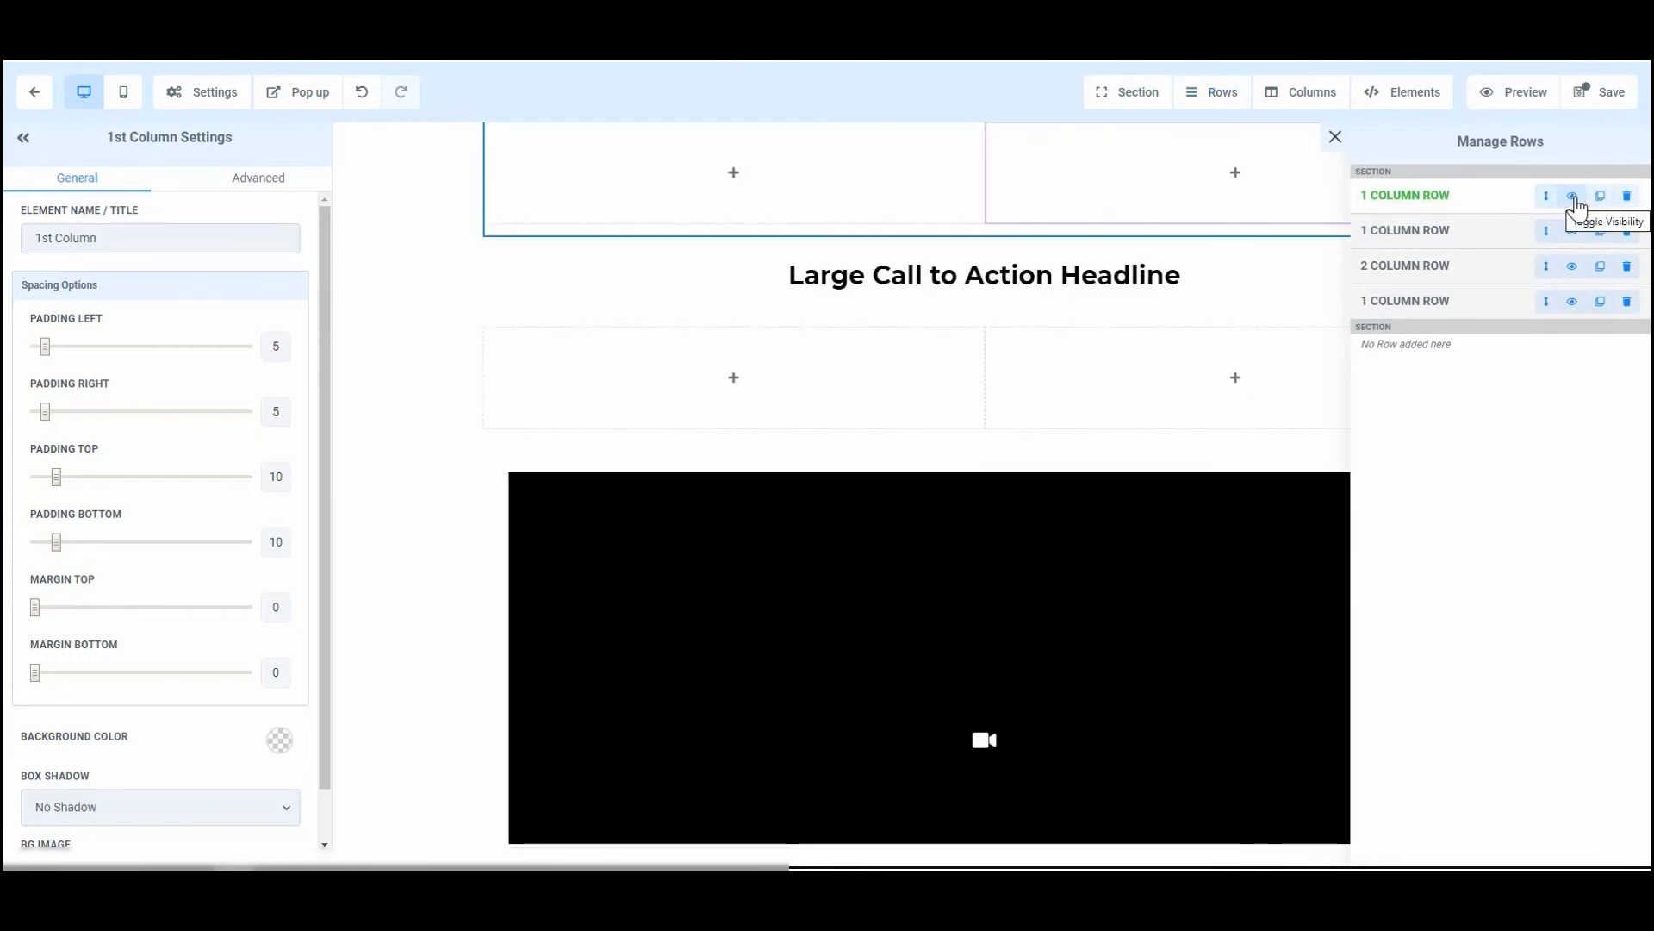
left_click(1573, 198)
left_click(1573, 203)
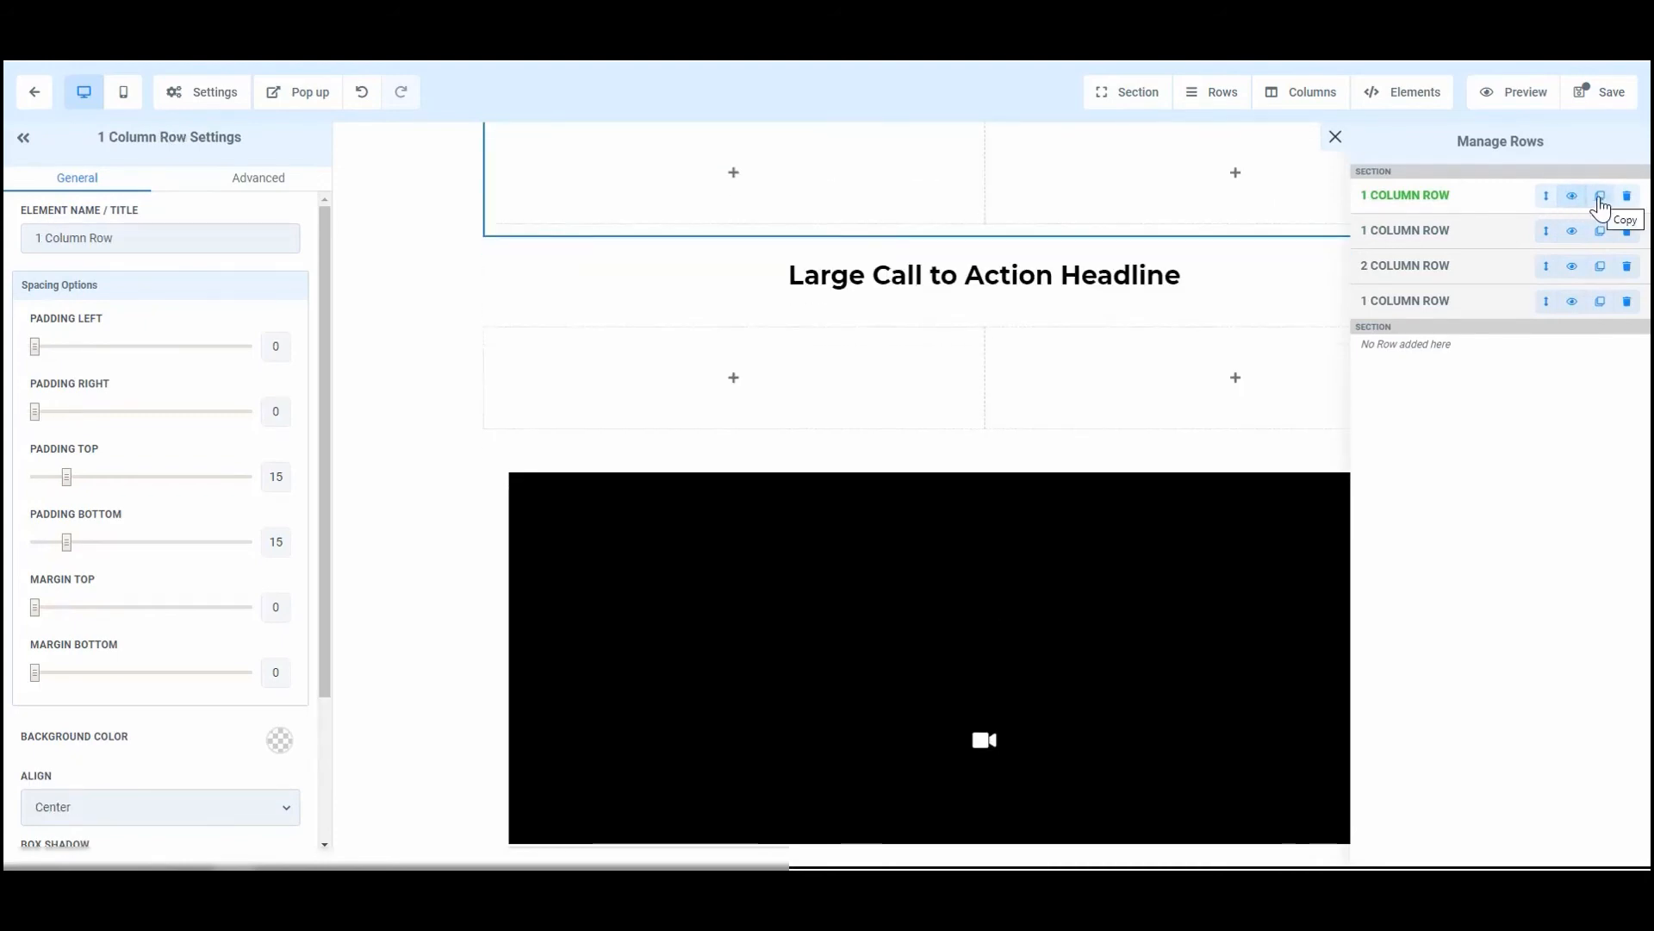
Duplicate the empty row above the headline and delete one of the two copies
left_click(1600, 201)
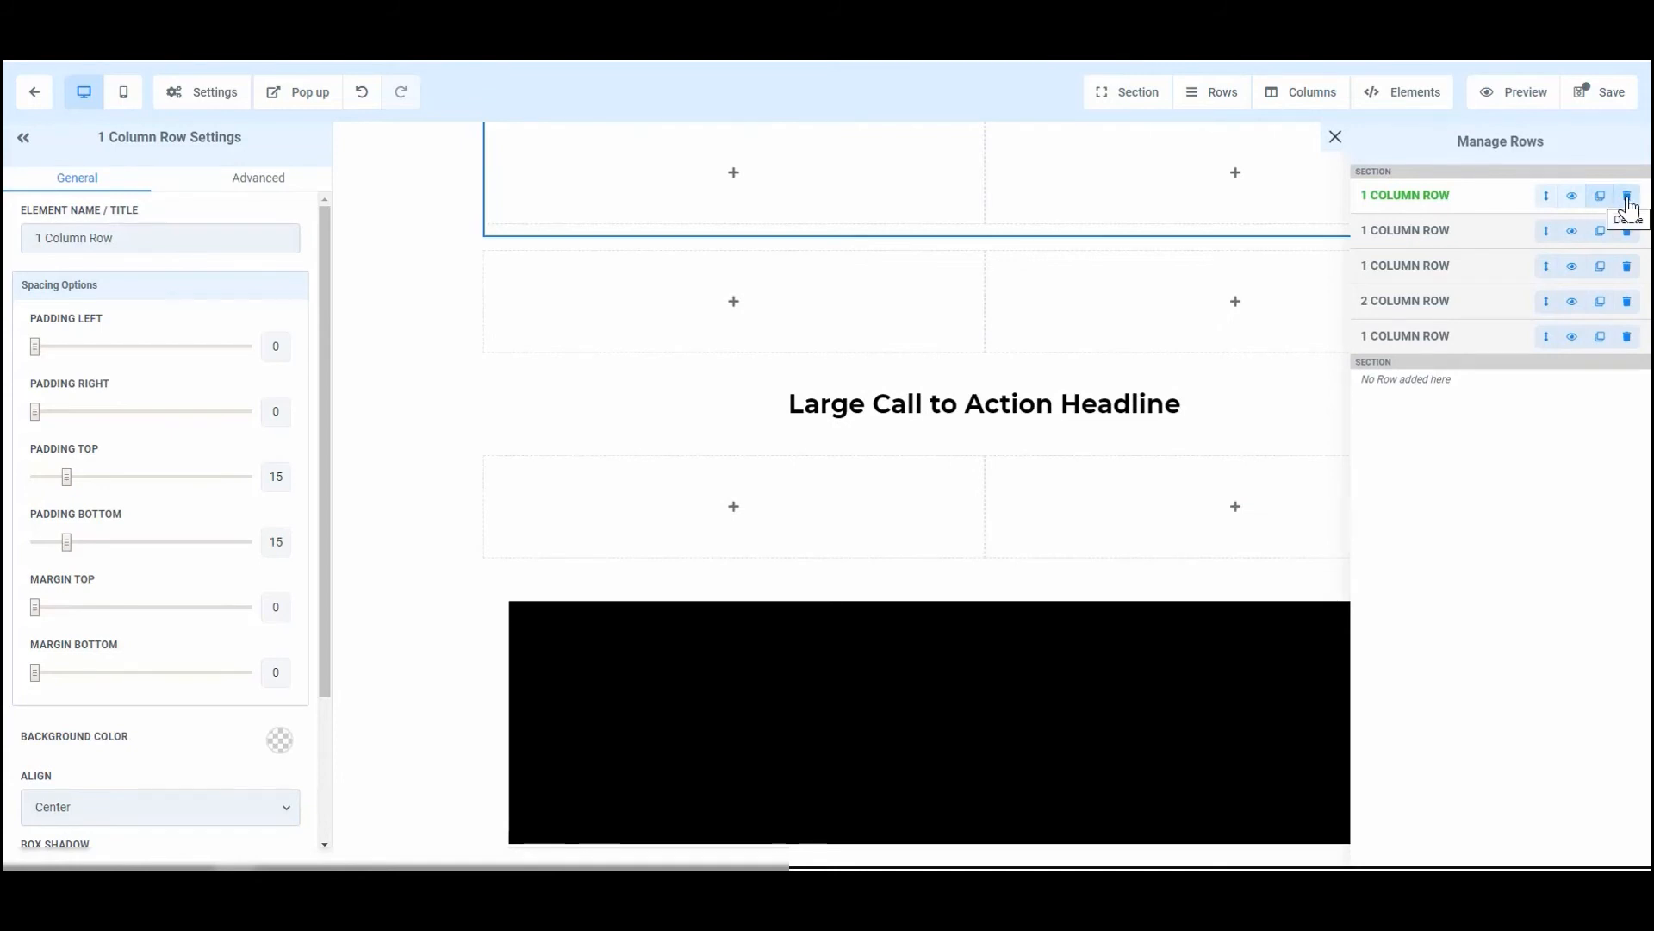
left_click(1627, 197)
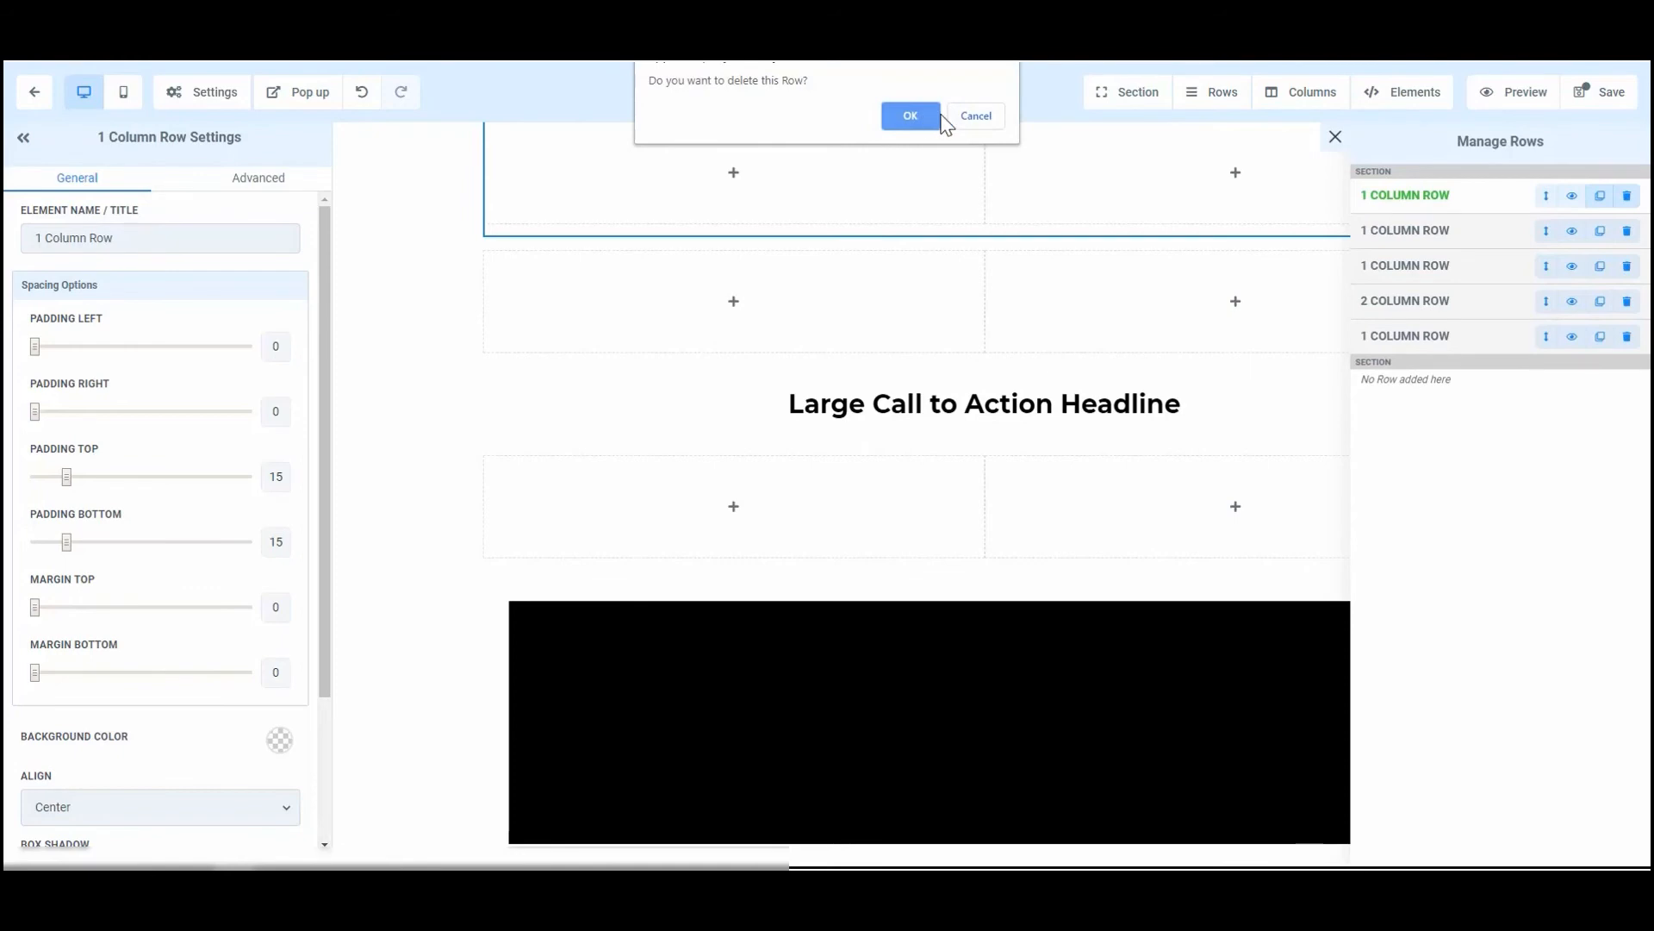
left_click(912, 115)
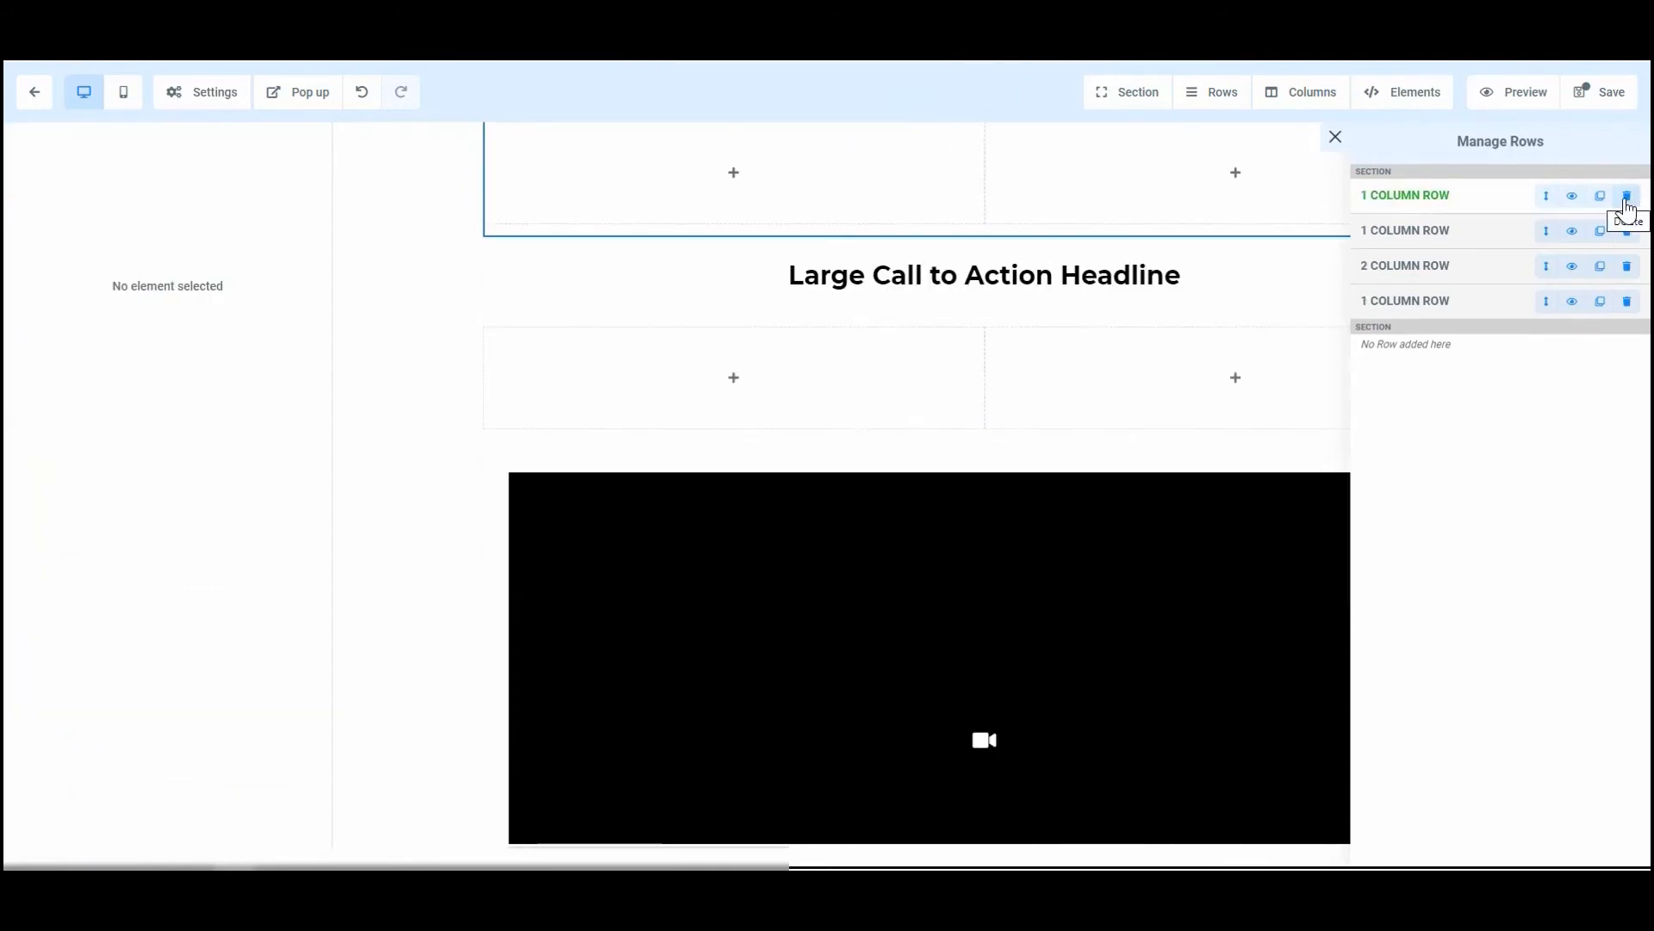
Delete the empty row above the headline and the empty 2-column row above the video, and close the row list
left_click(1625, 202)
left_click(917, 117)
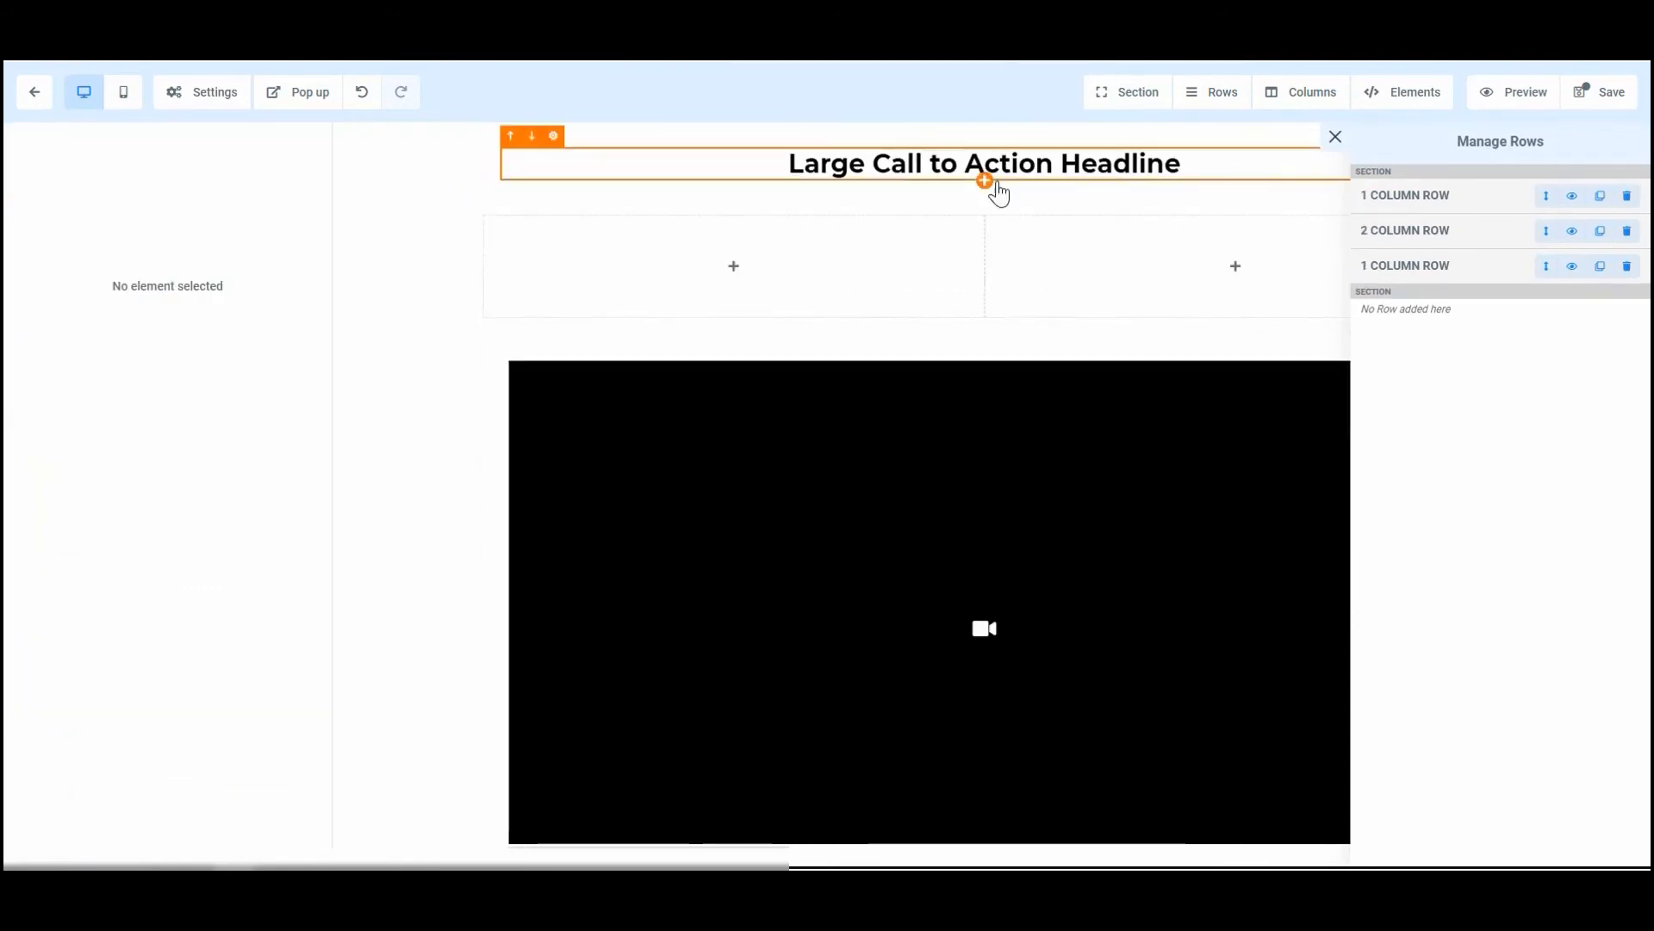
left_click(1487, 245)
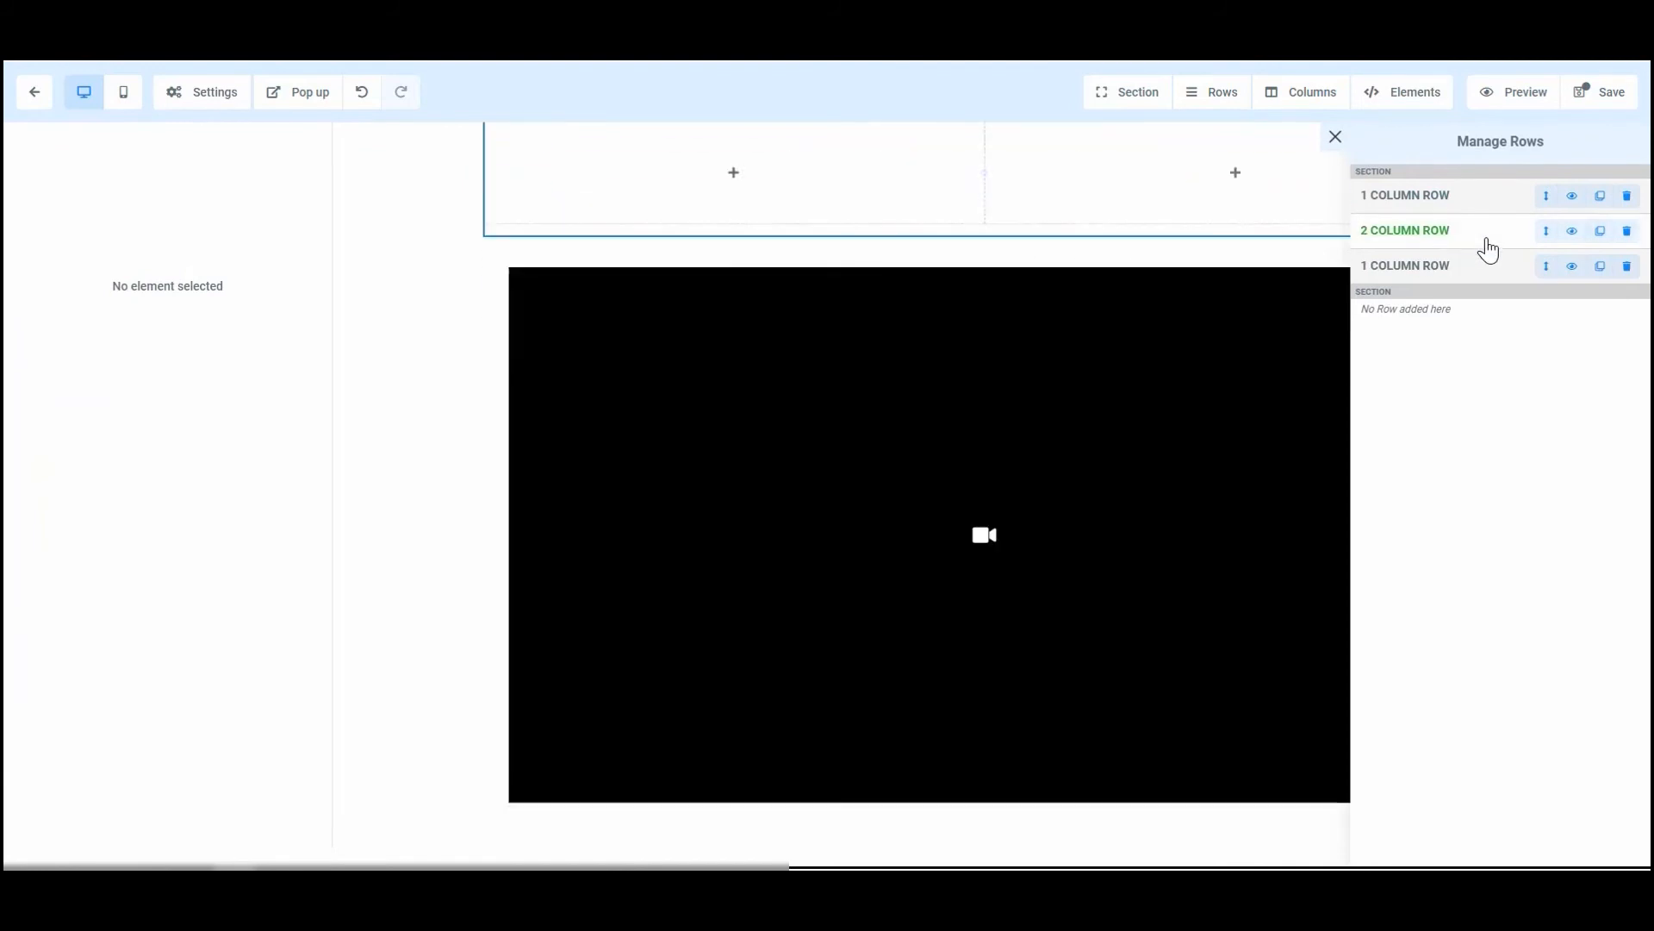
left_click(1626, 234)
left_click(917, 118)
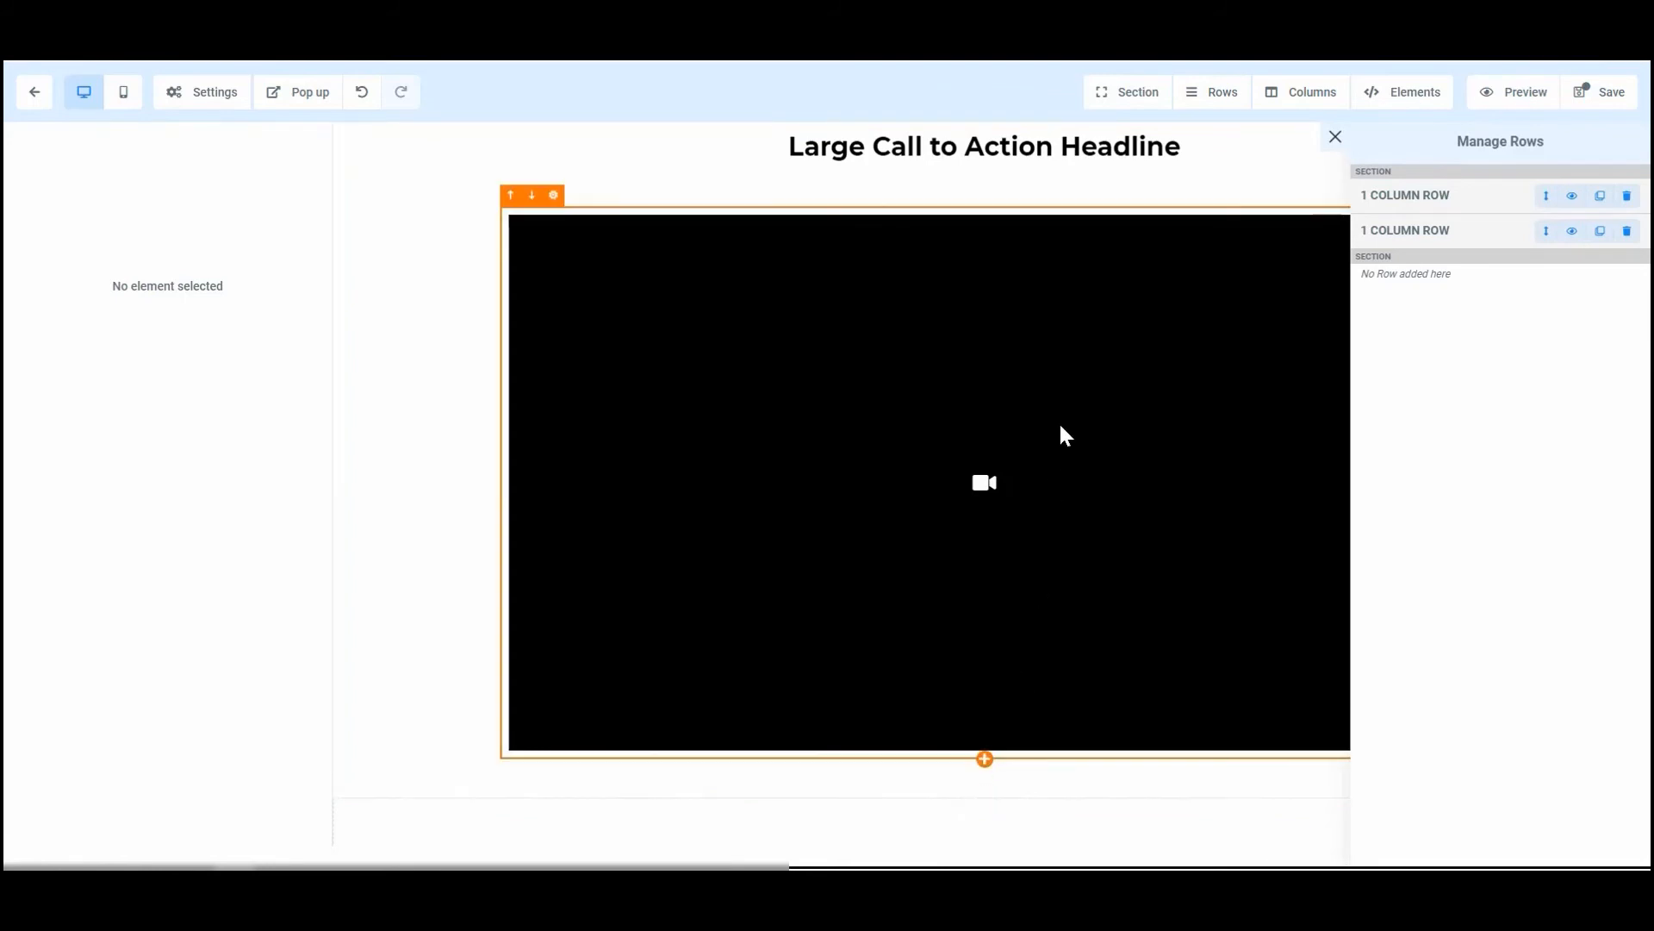
left_click(1331, 157)
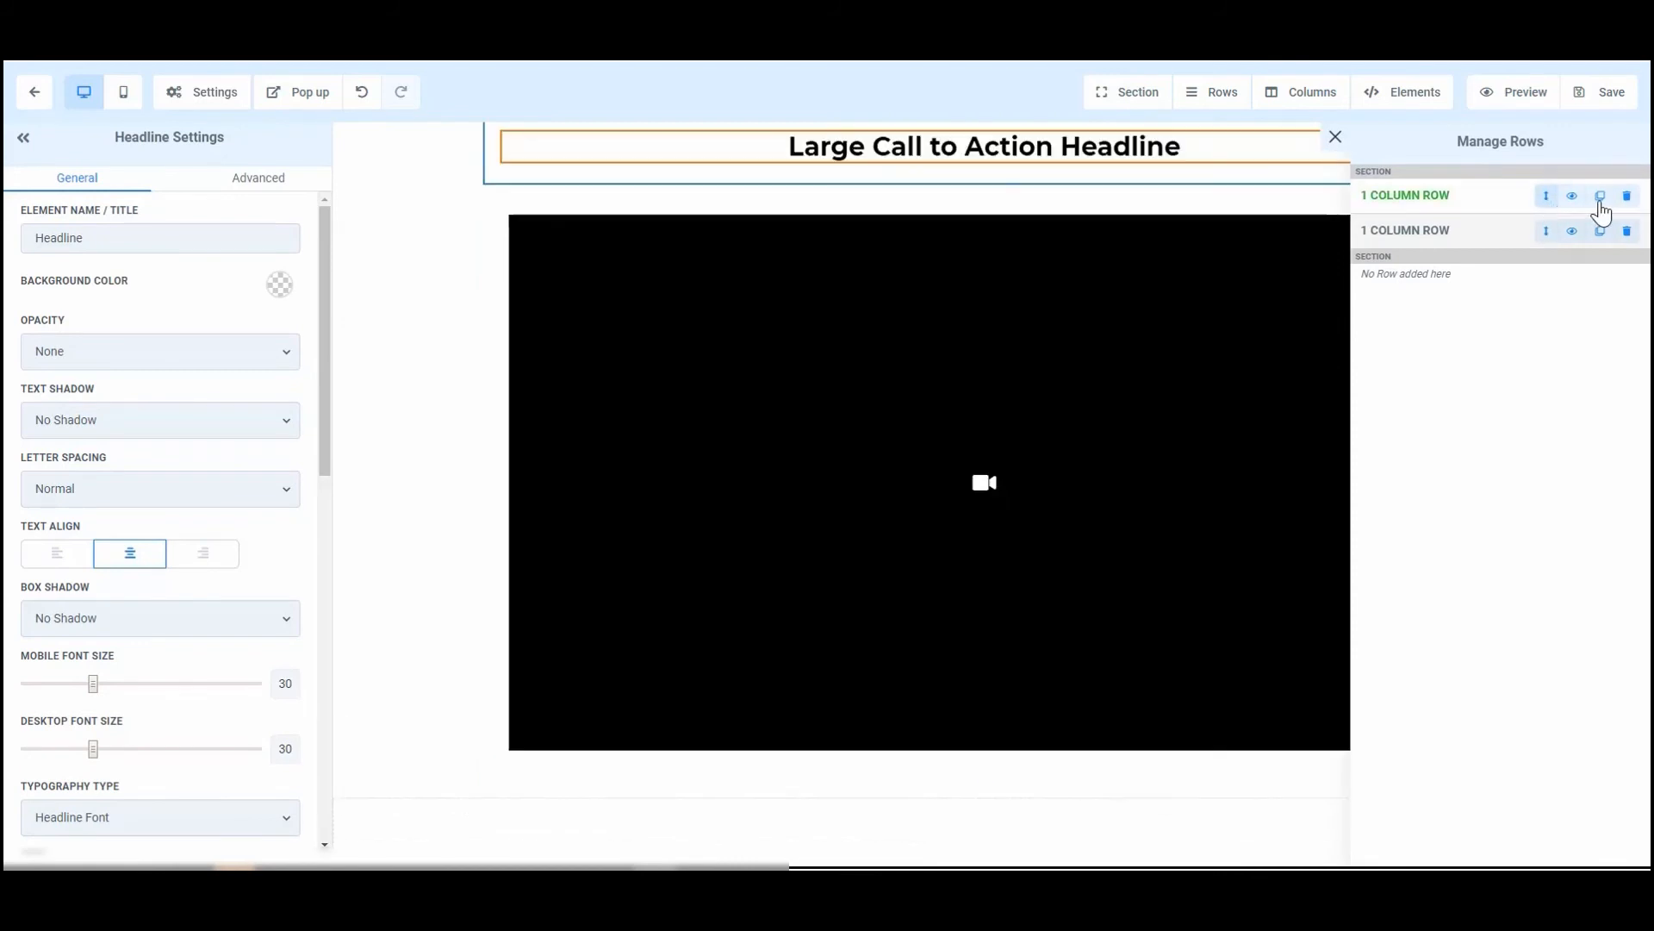
left_click(1334, 138)
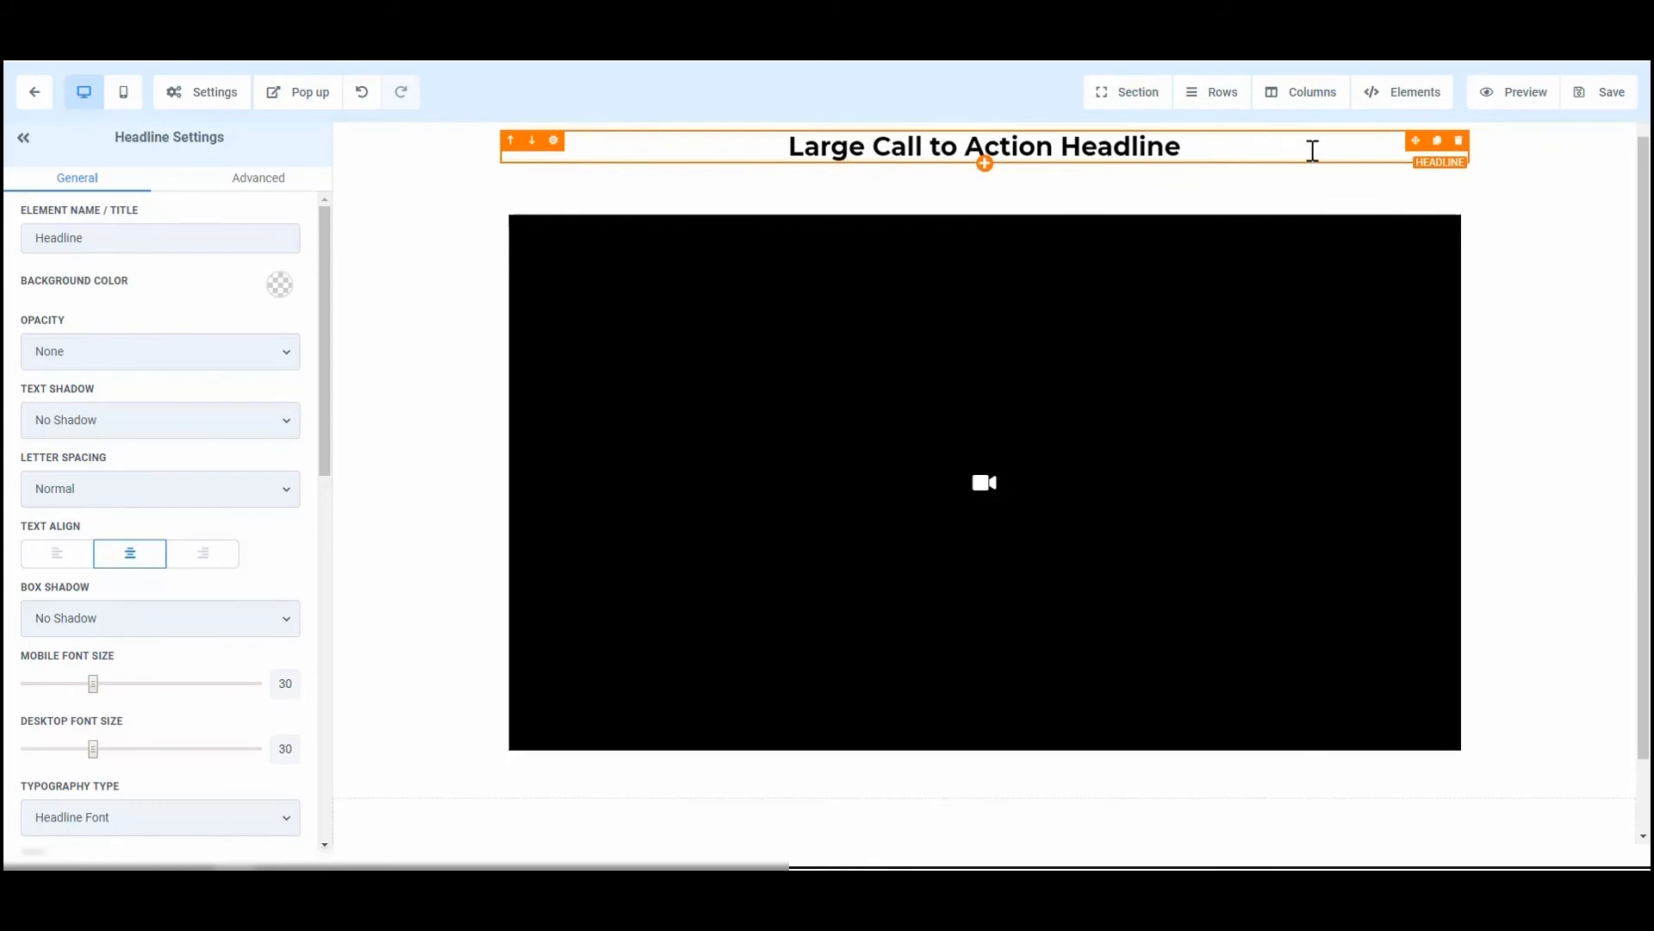
Duplicate the headline above the video and change the copy's text to "Second Line"
left_click(1437, 148)
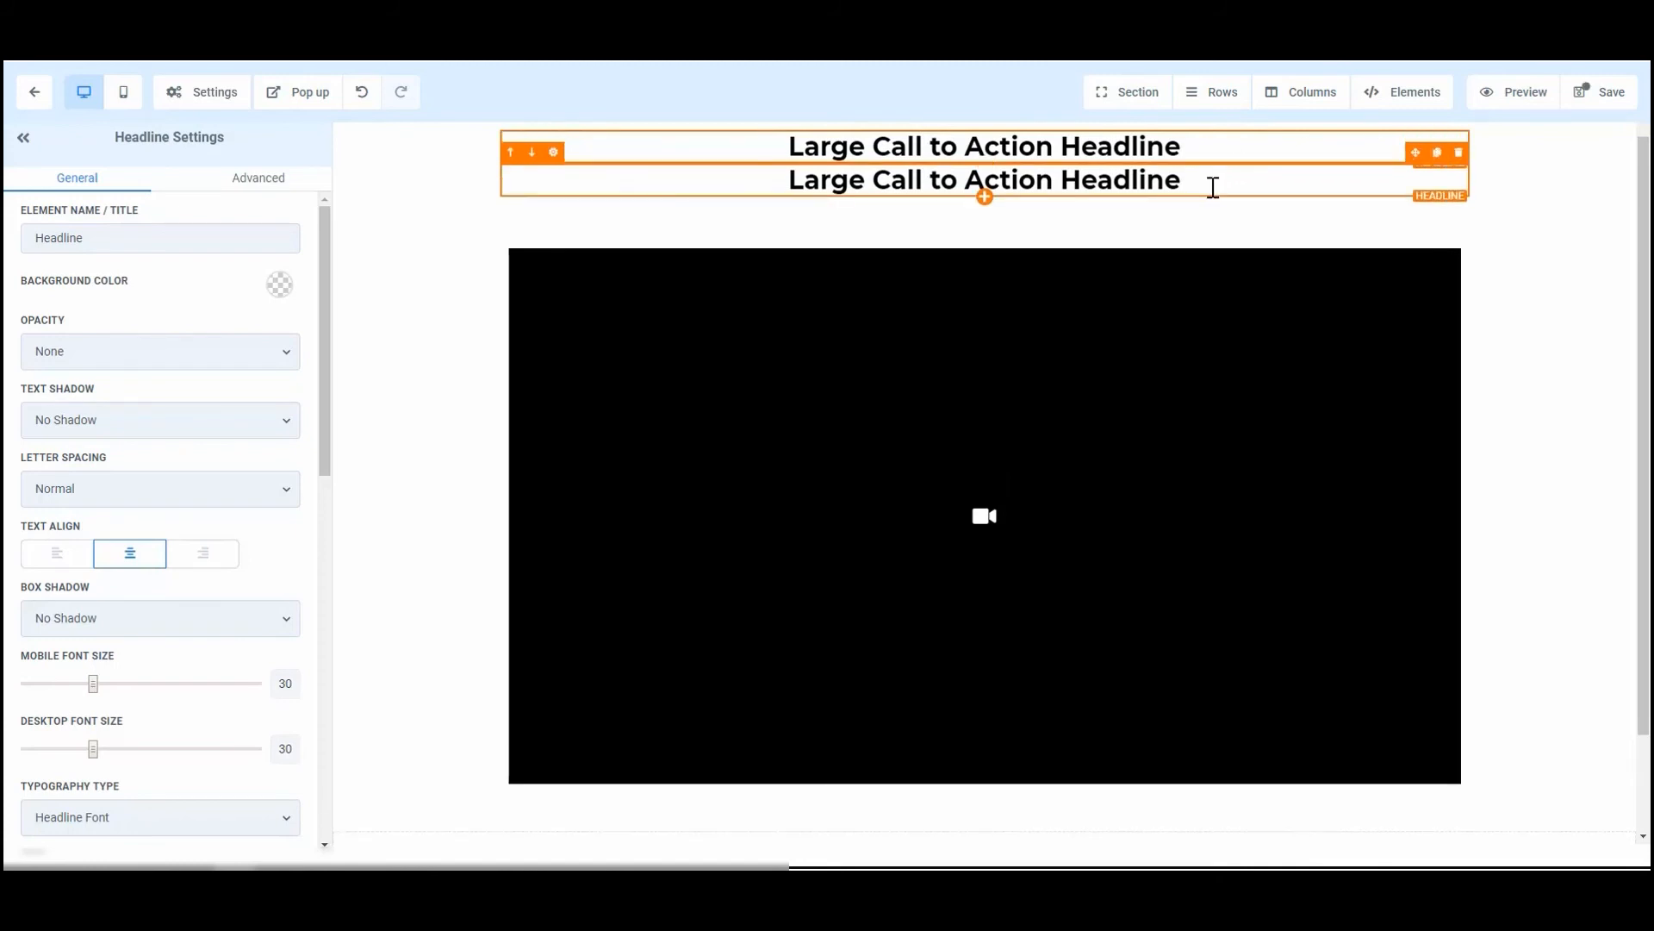
triple_click(1112, 186)
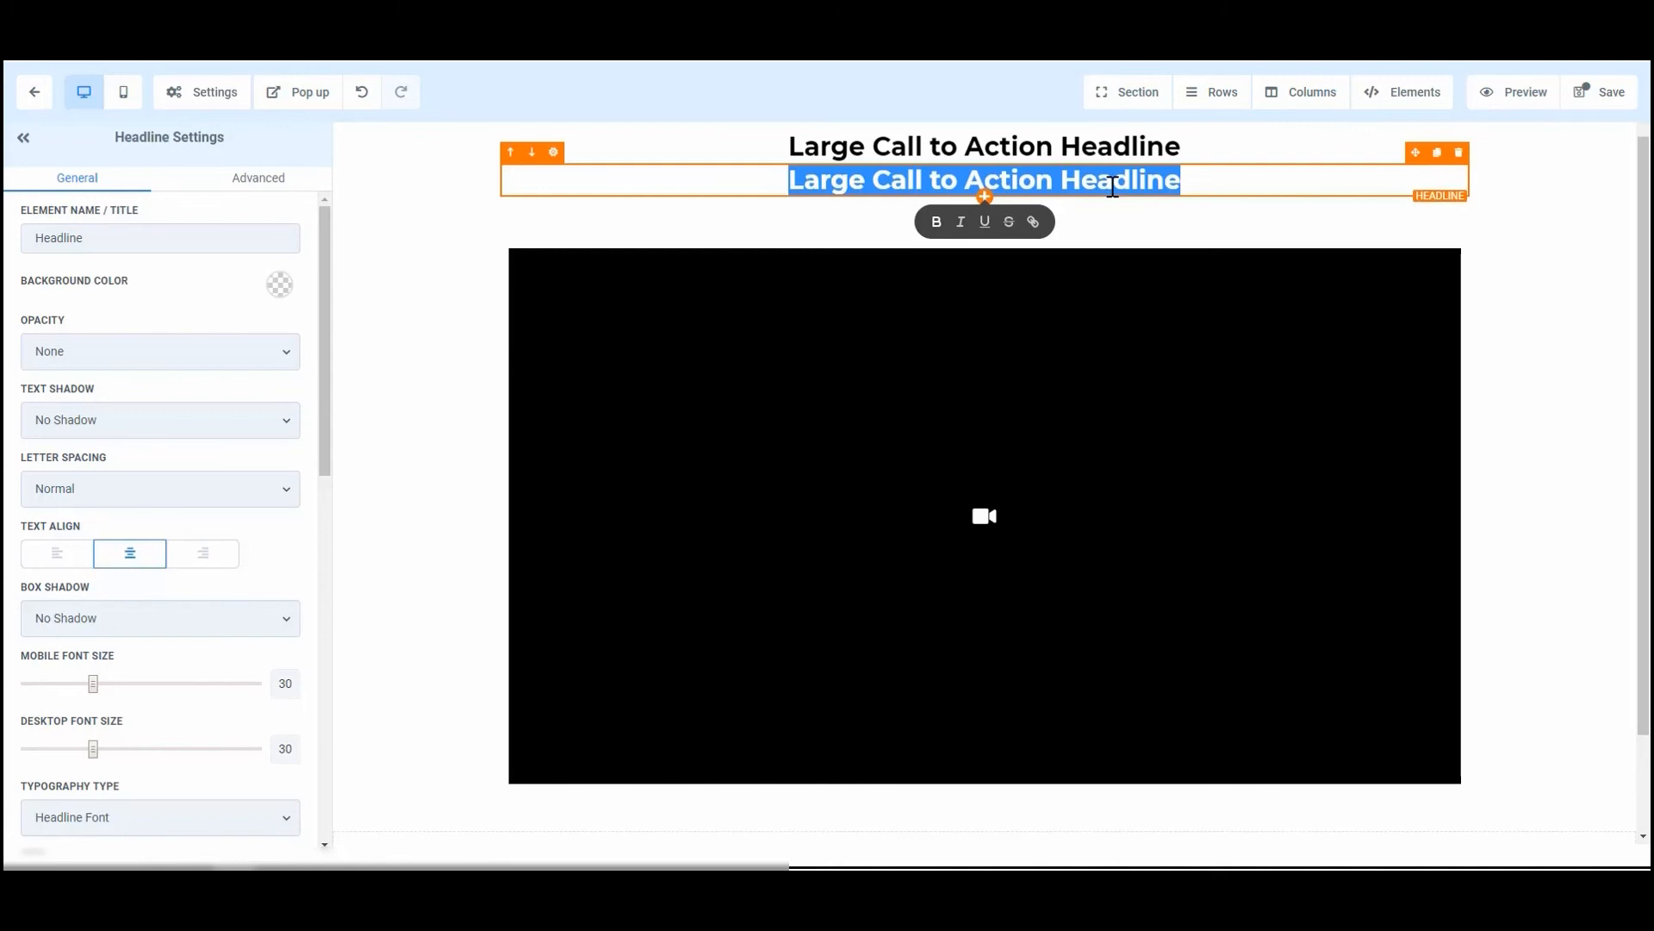
type("Second Line")
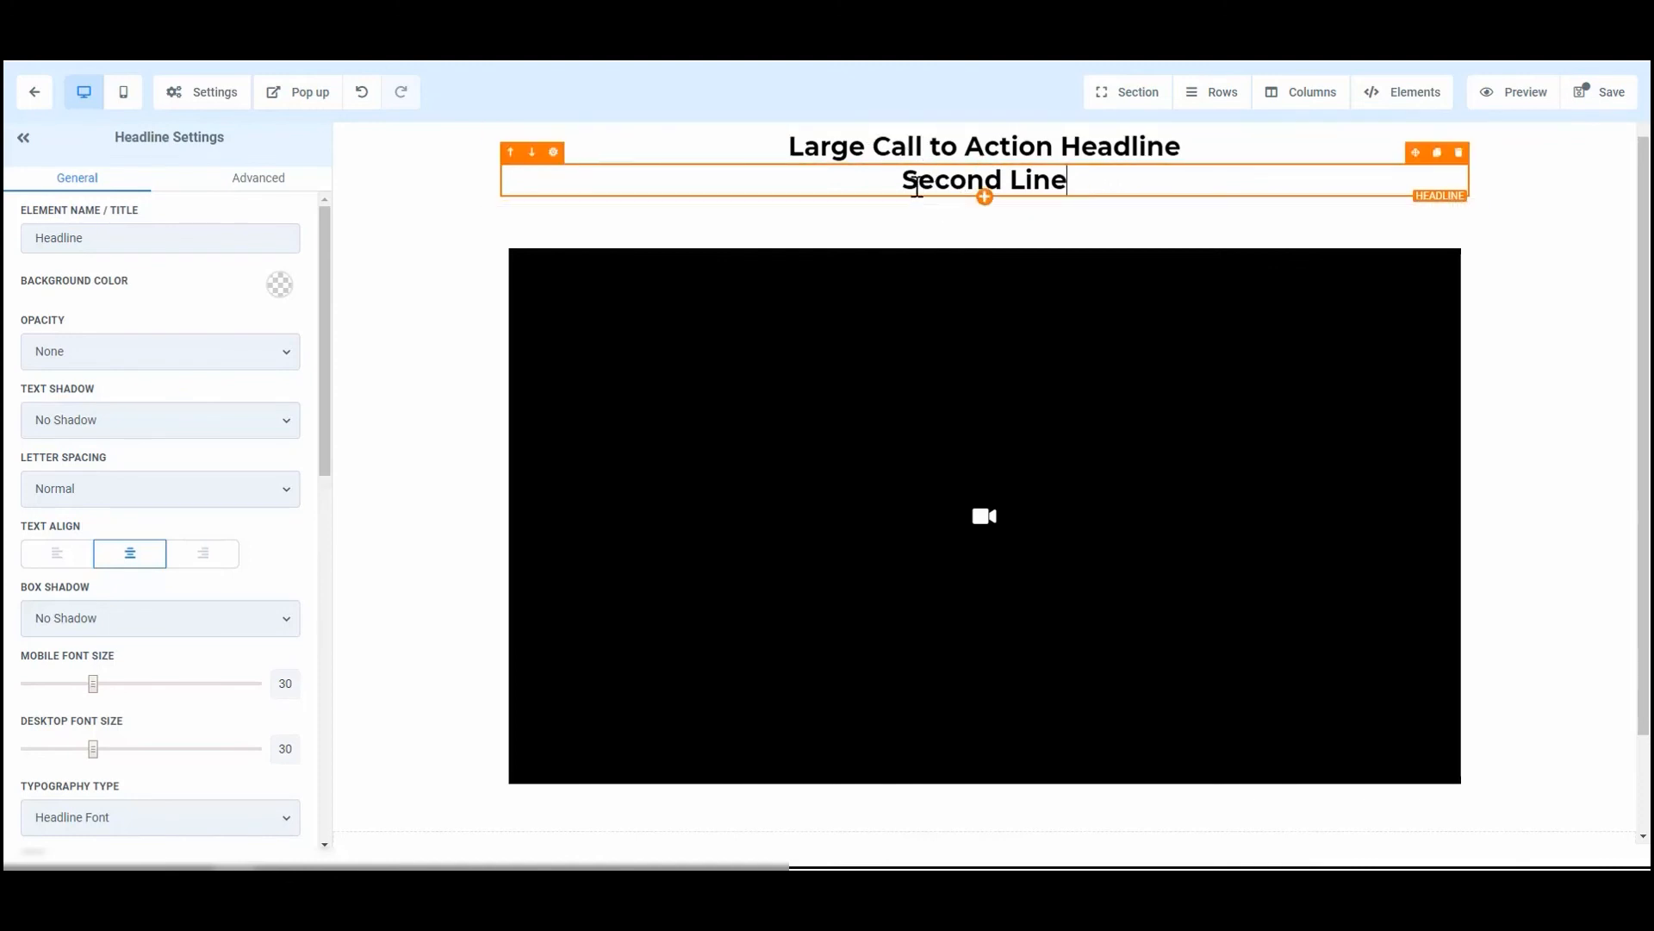
Move the "Second Line" headline above the "Large Call to Action Headline" and back down below it
left_click(513, 155)
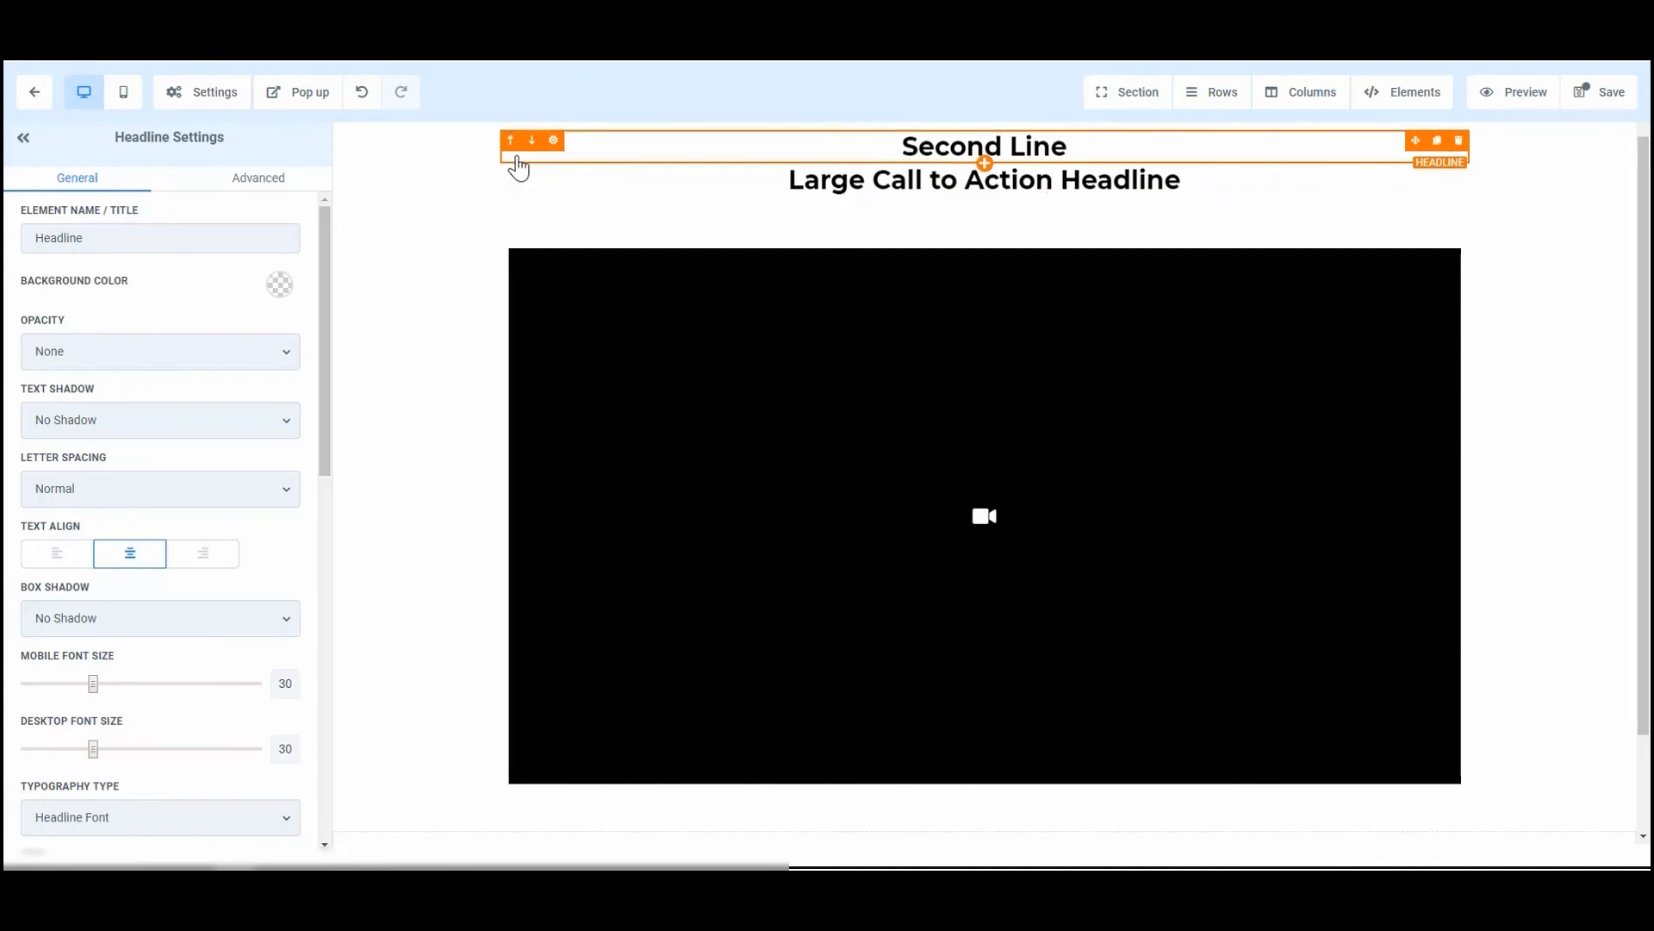
left_click(532, 143)
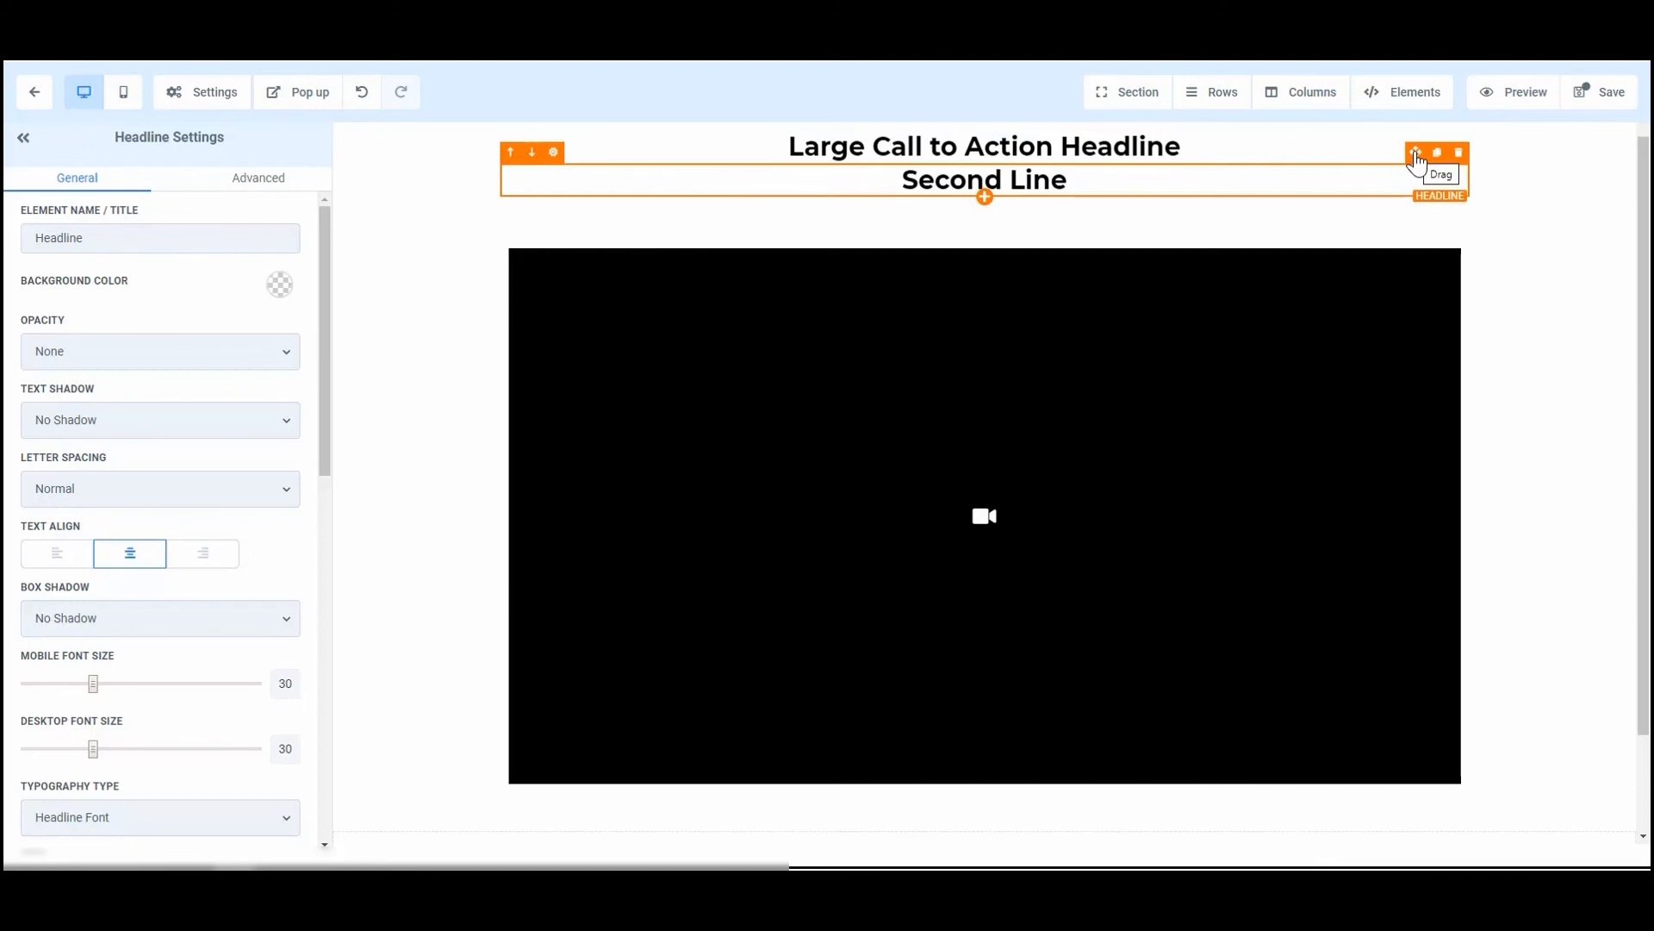
Reposition the "Second Line" headline below the video, and delete it from there
left_click_drag(1415, 160, 1379, 285)
left_click_drag(1253, 603, 1227, 693)
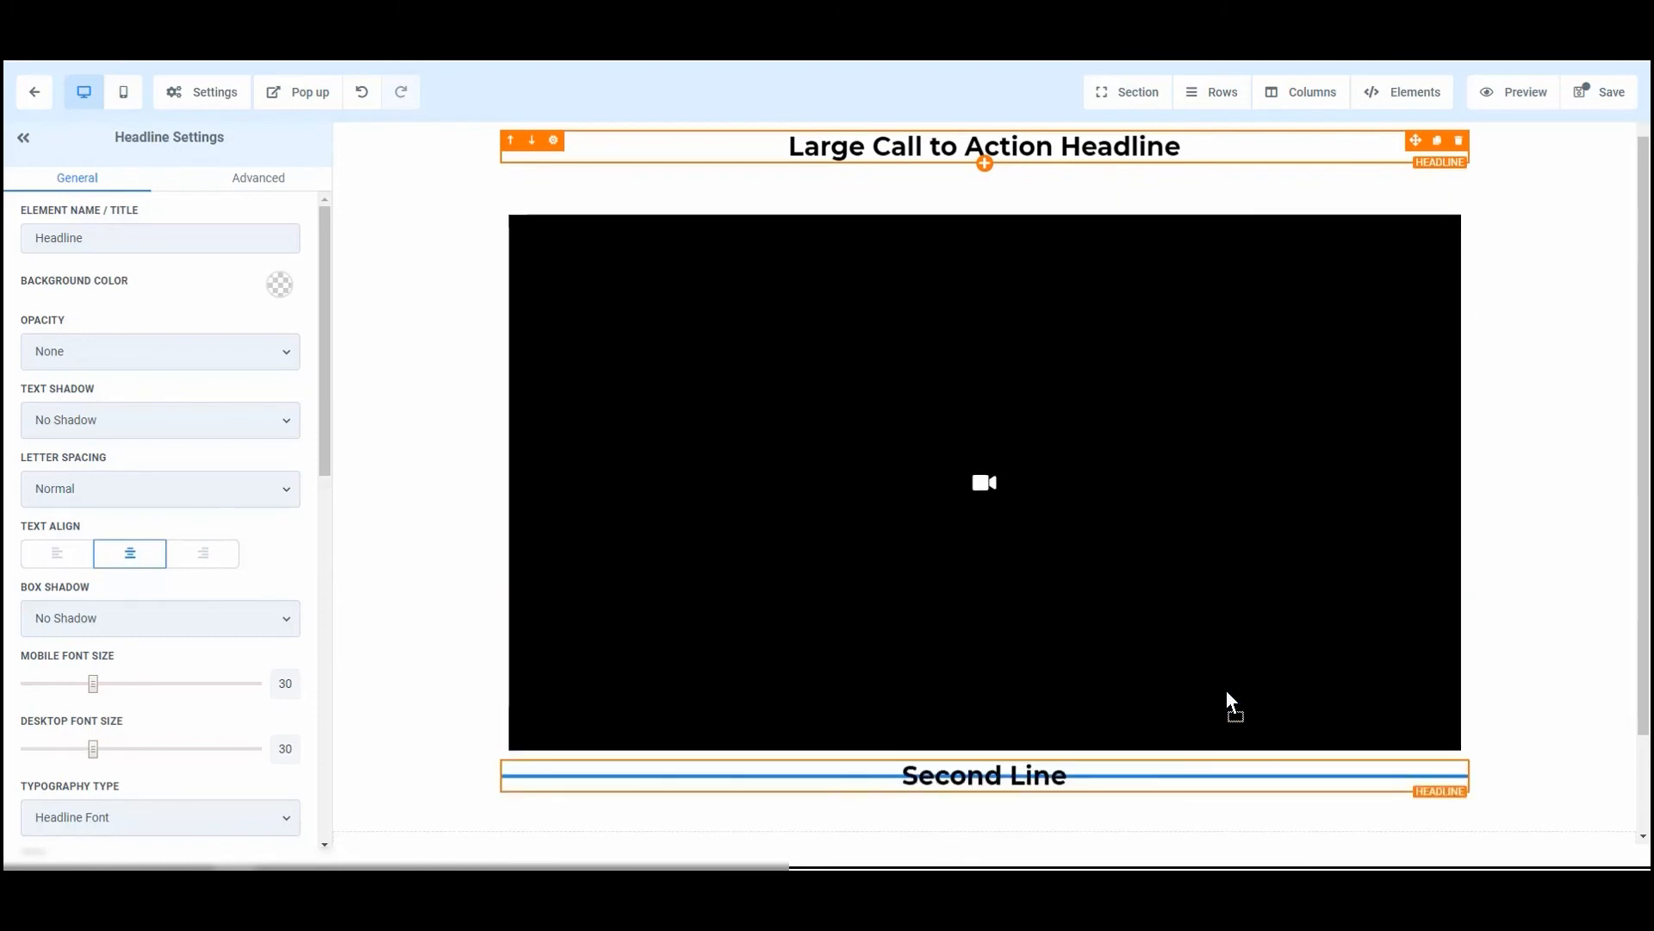
left_click_drag(1224, 758, 1224, 758)
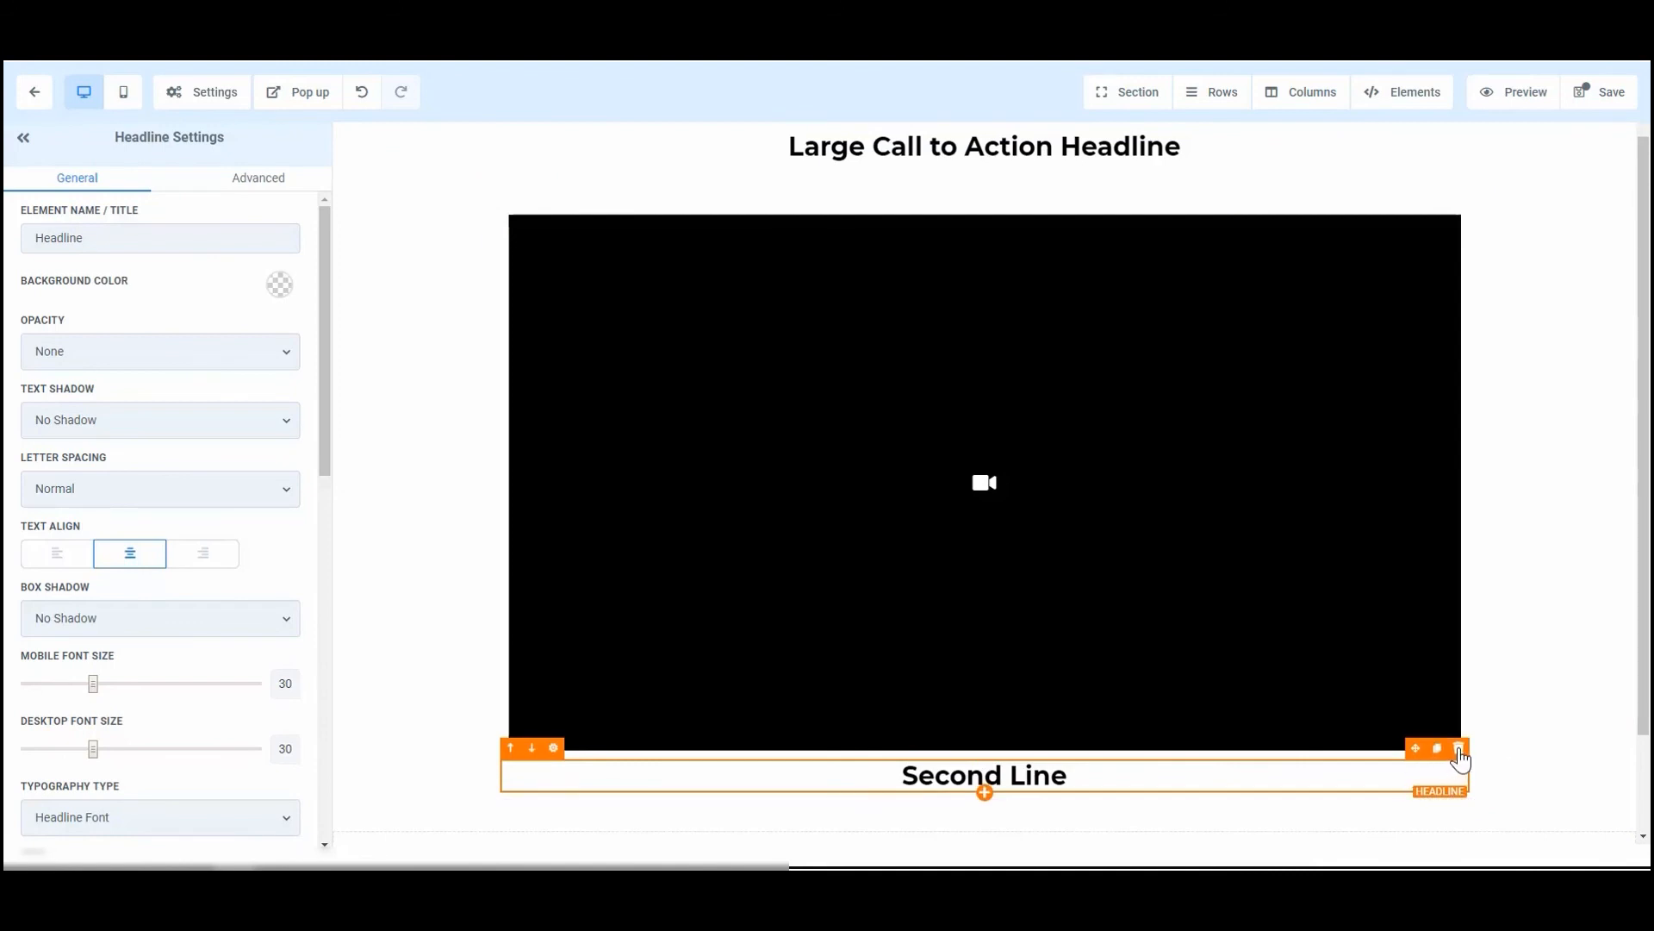
left_click(1459, 751)
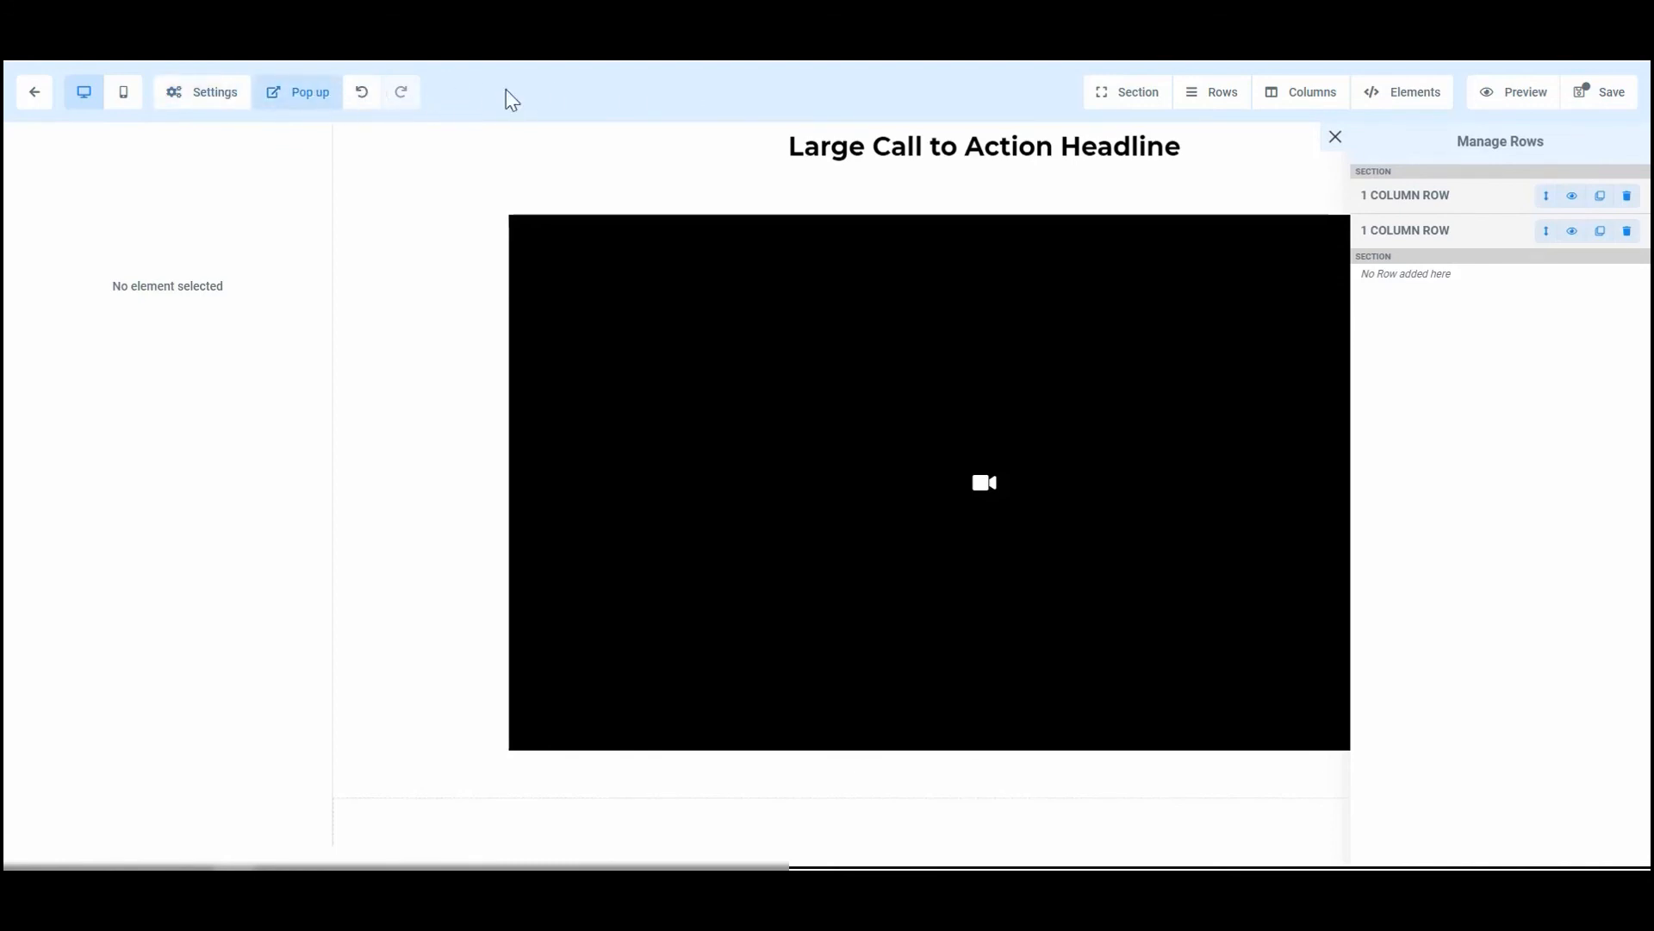
left_click(1137, 97)
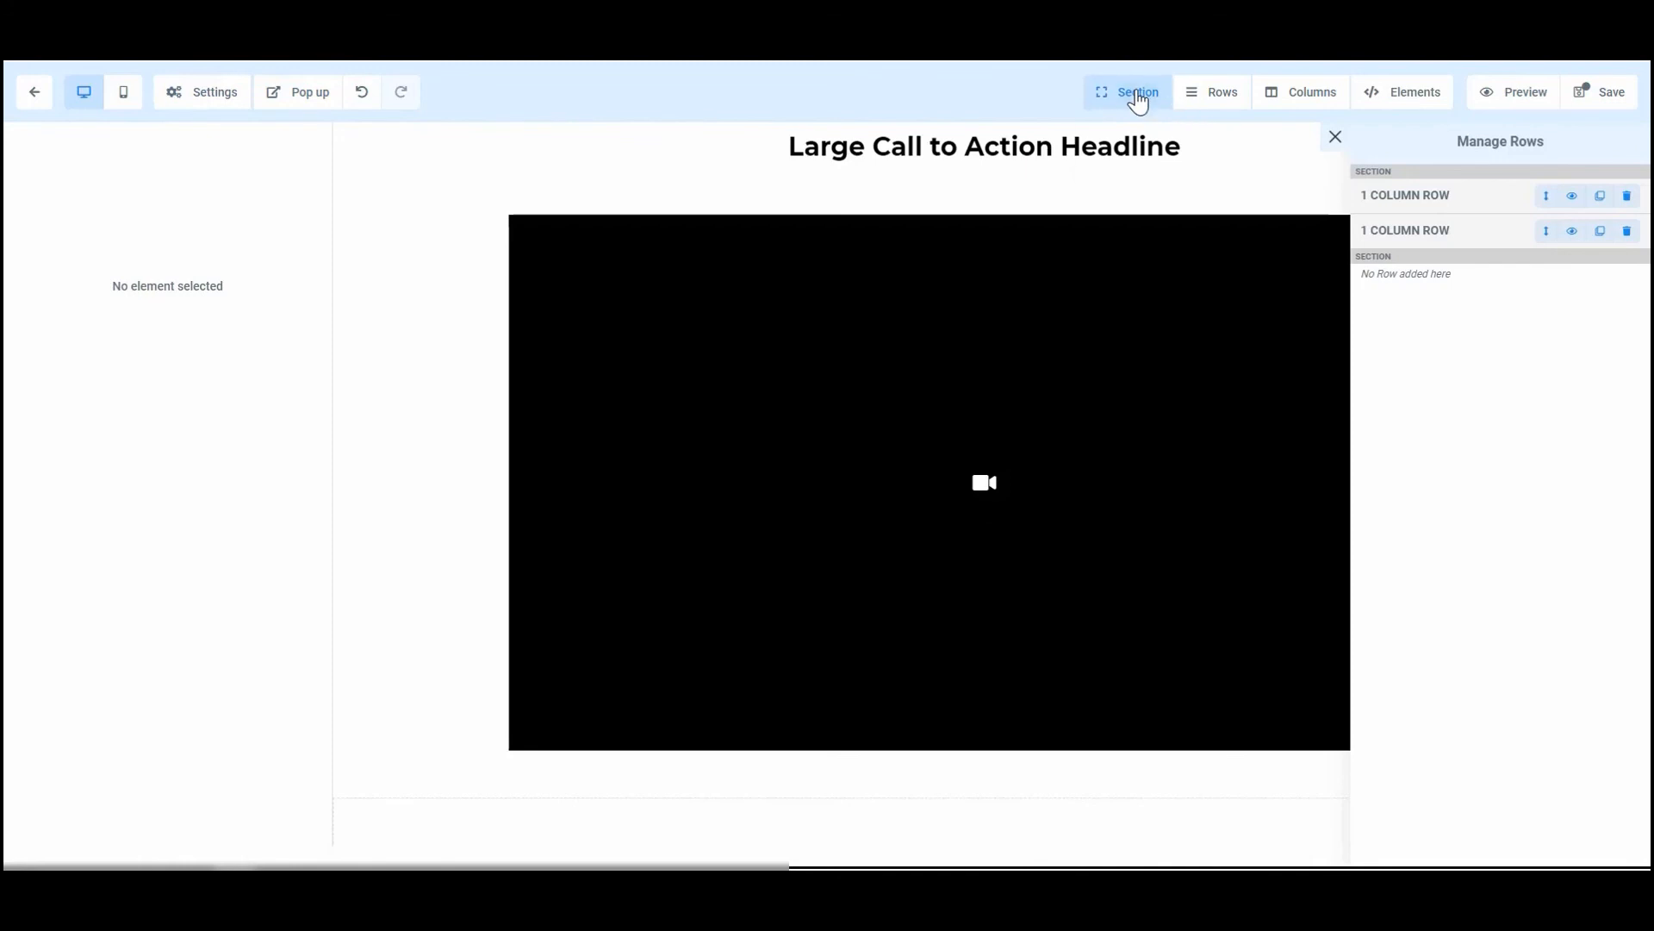
left_click(1217, 100)
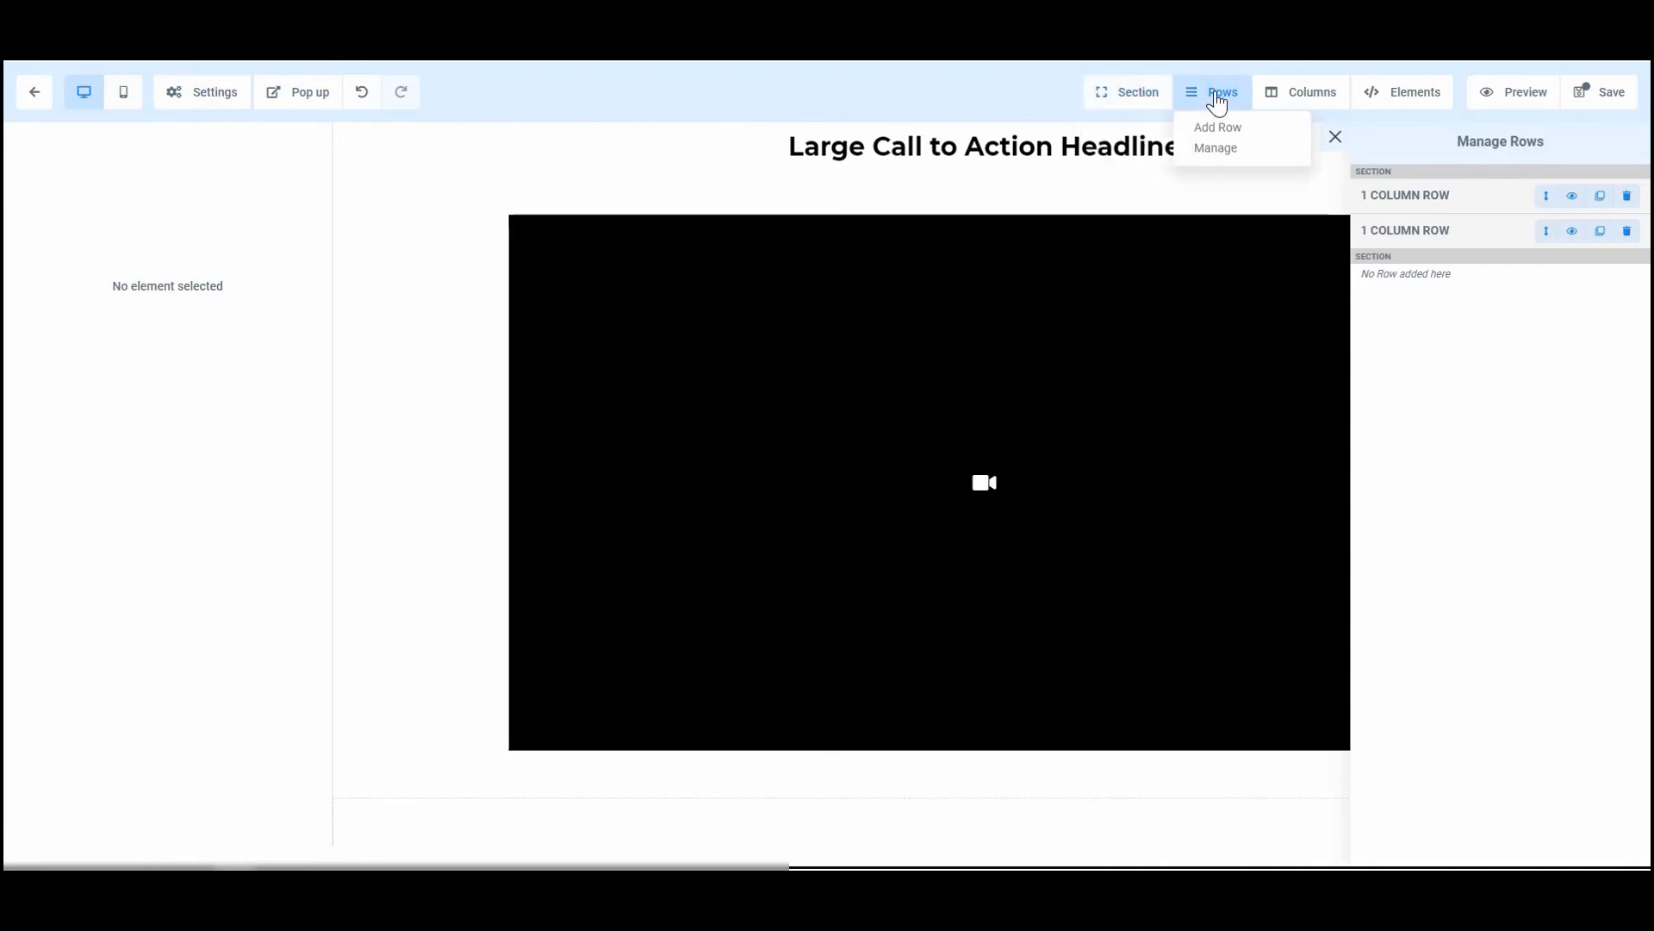
left_click(1320, 100)
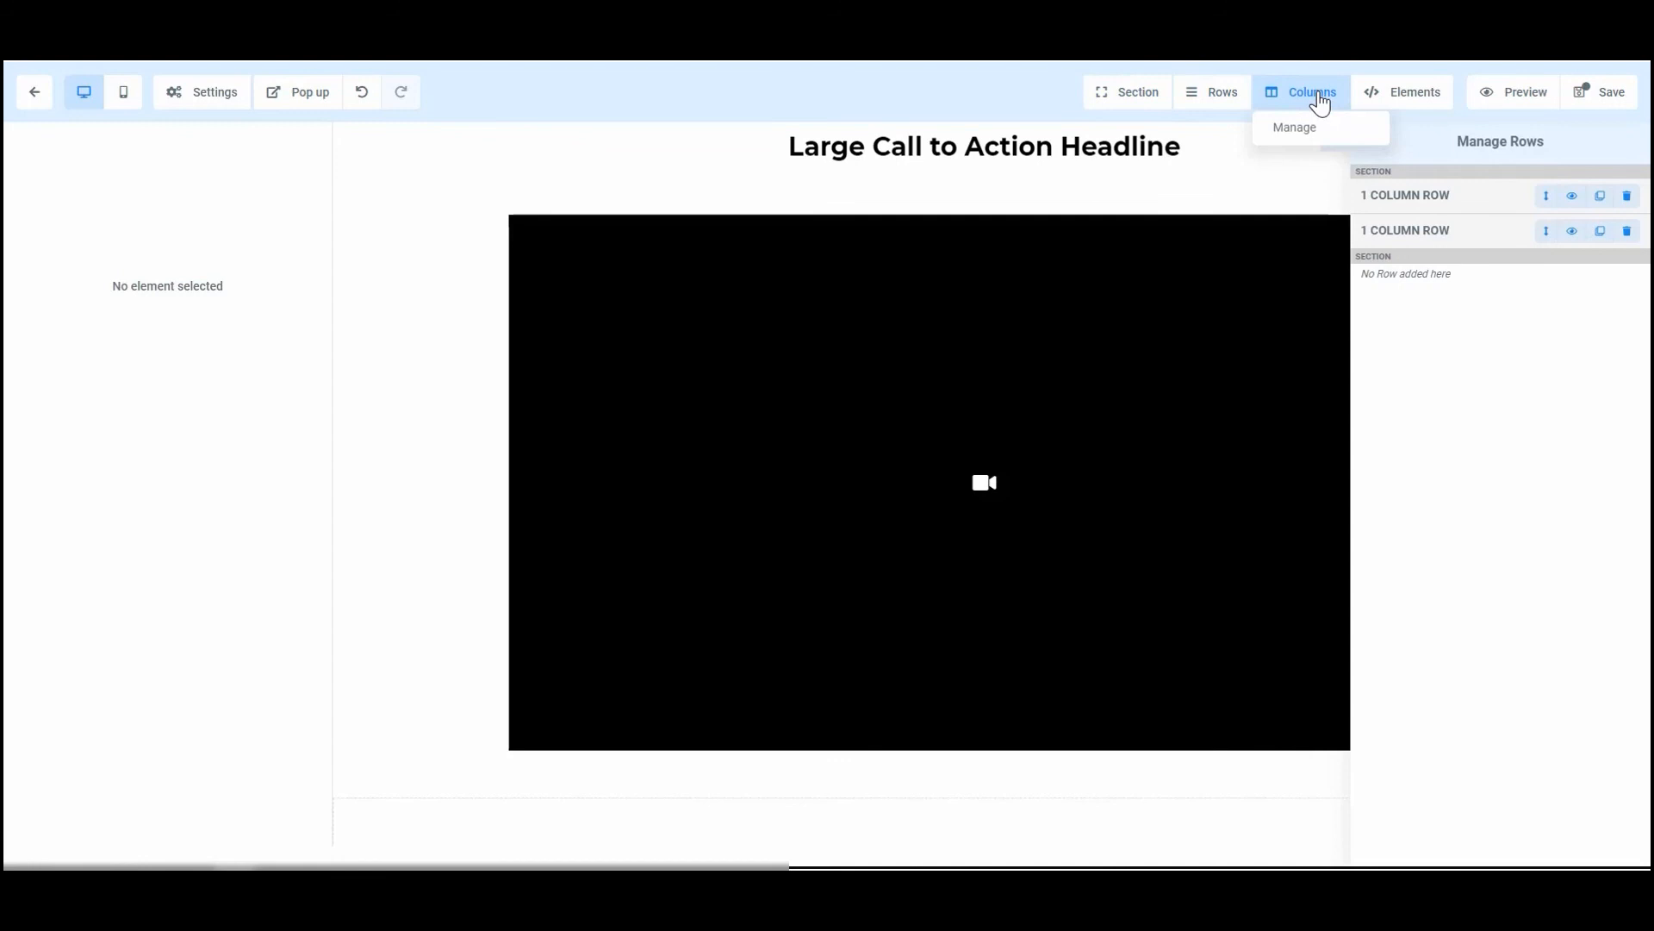
left_click(1397, 98)
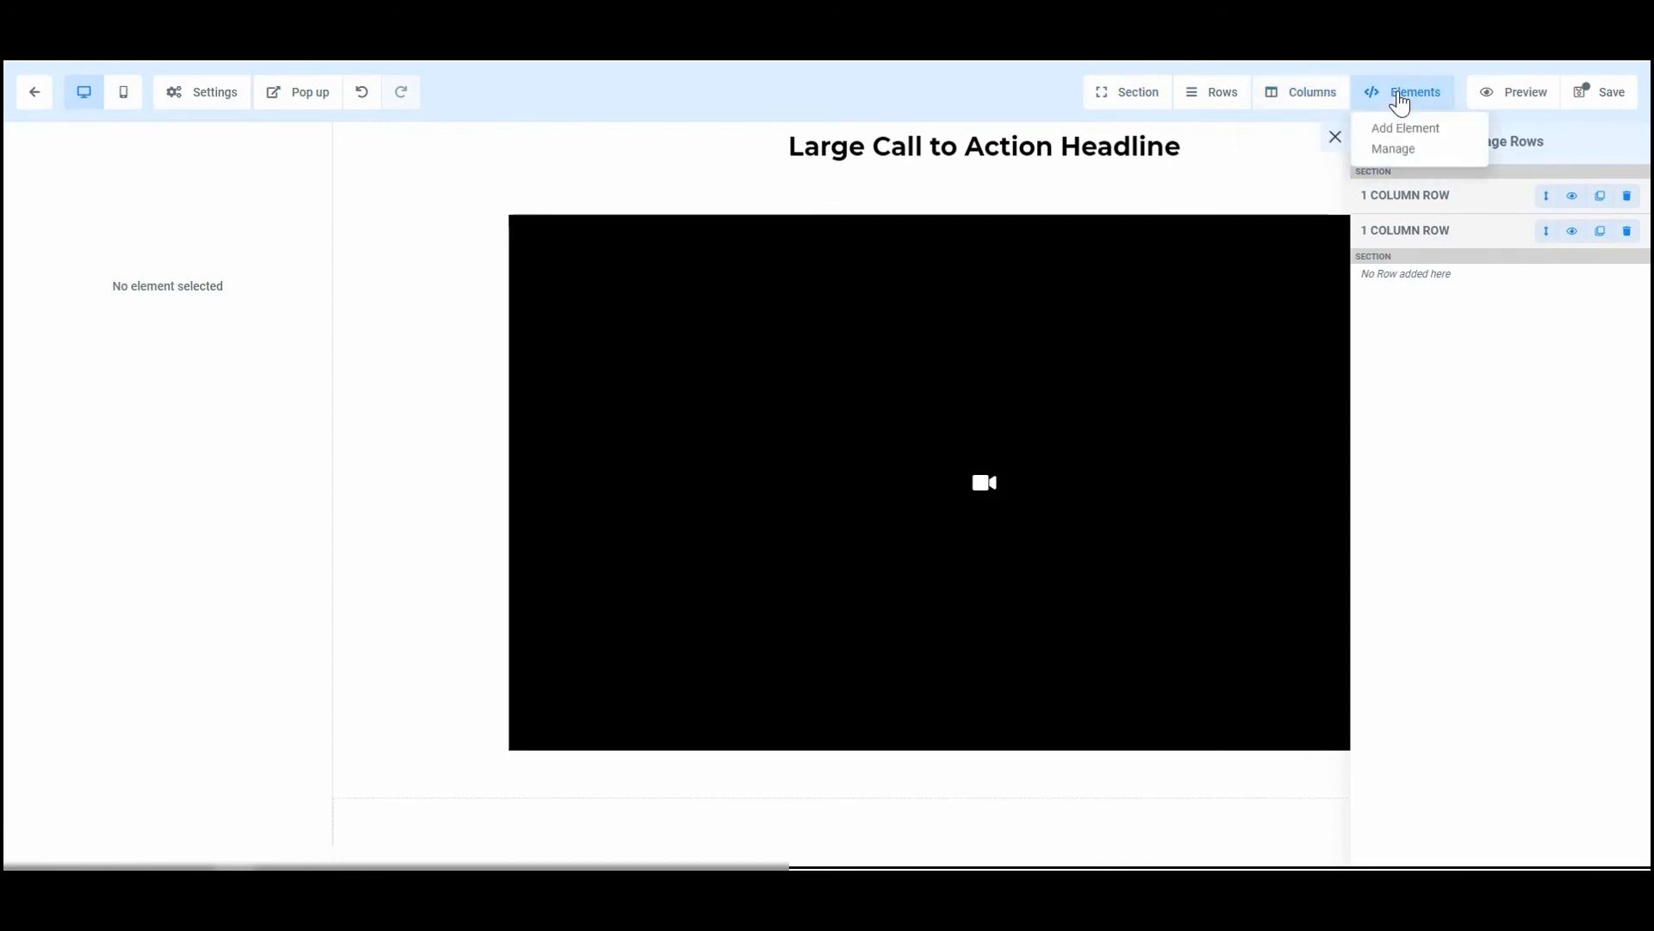
left_click(1398, 98)
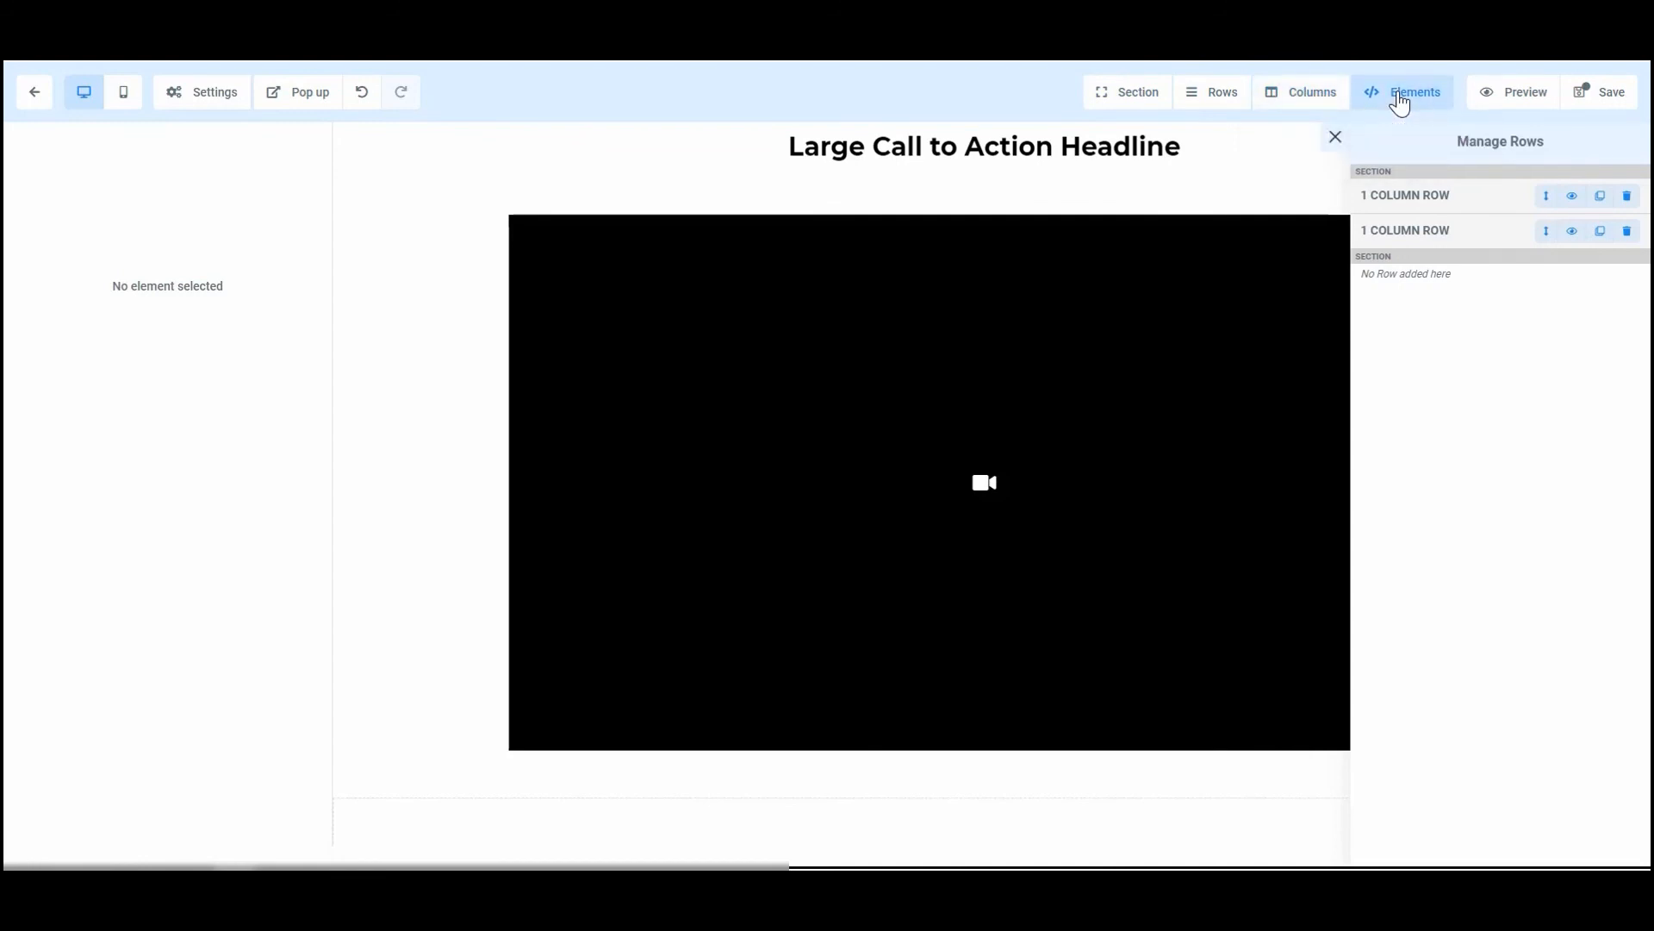
Save the page and fill in its SEO meta data with the title "Basic Page" and the description "Description goes here"
left_click(1608, 96)
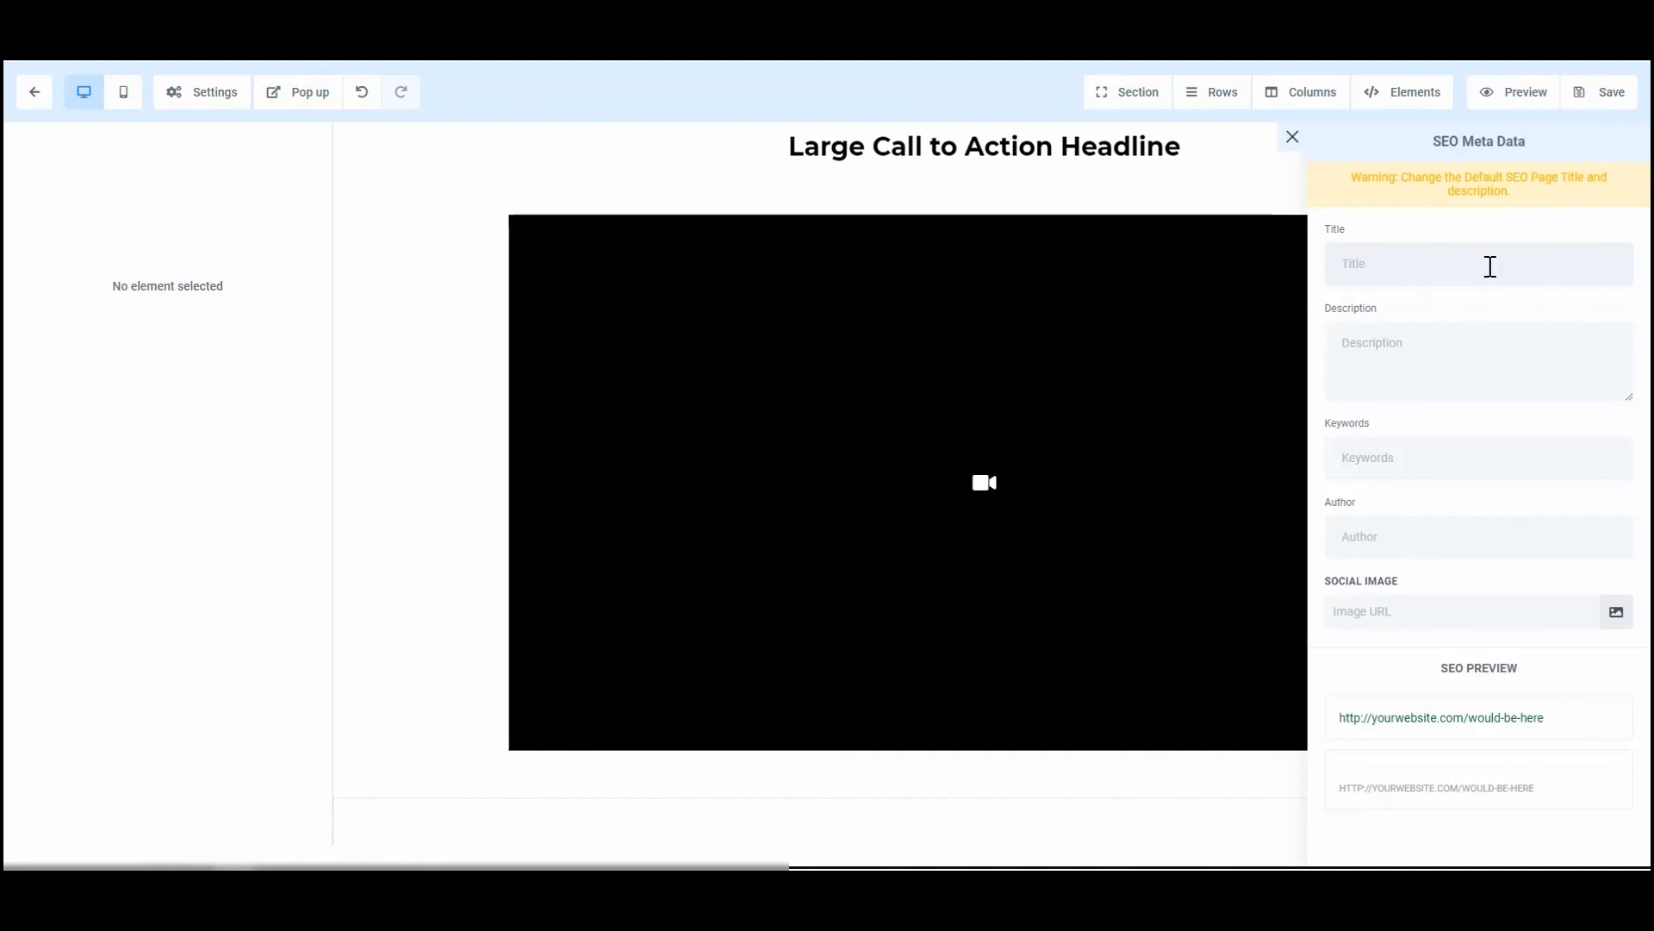
type("Basic Page")
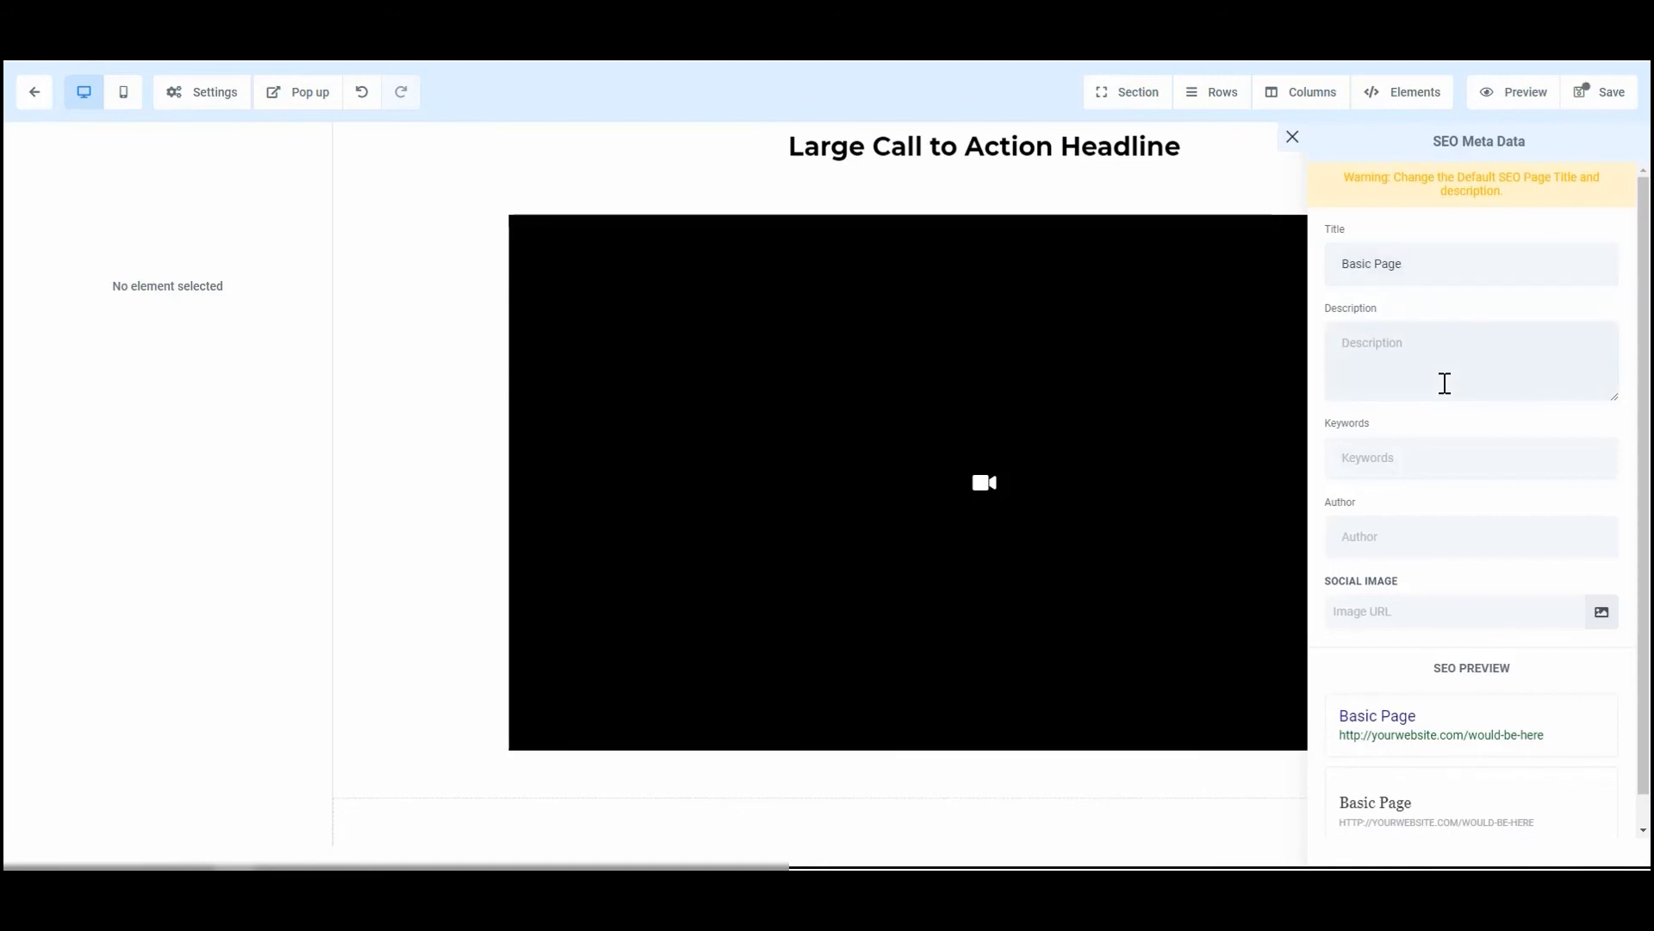
left_click(1445, 382)
type("De")
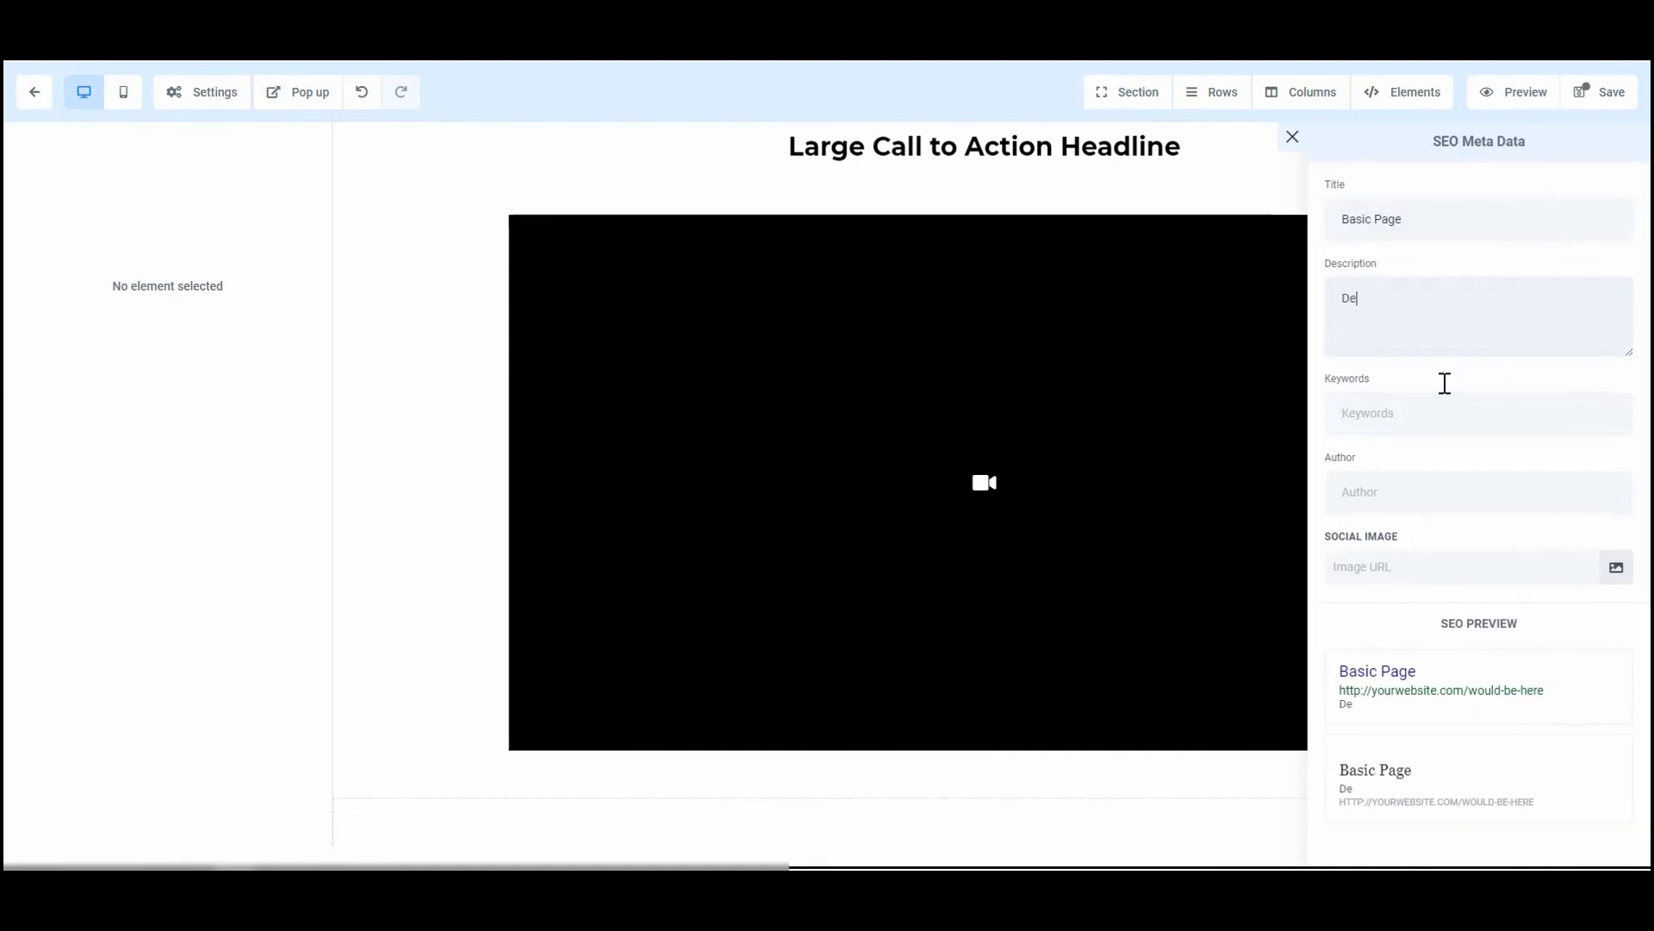
type("scription goes here")
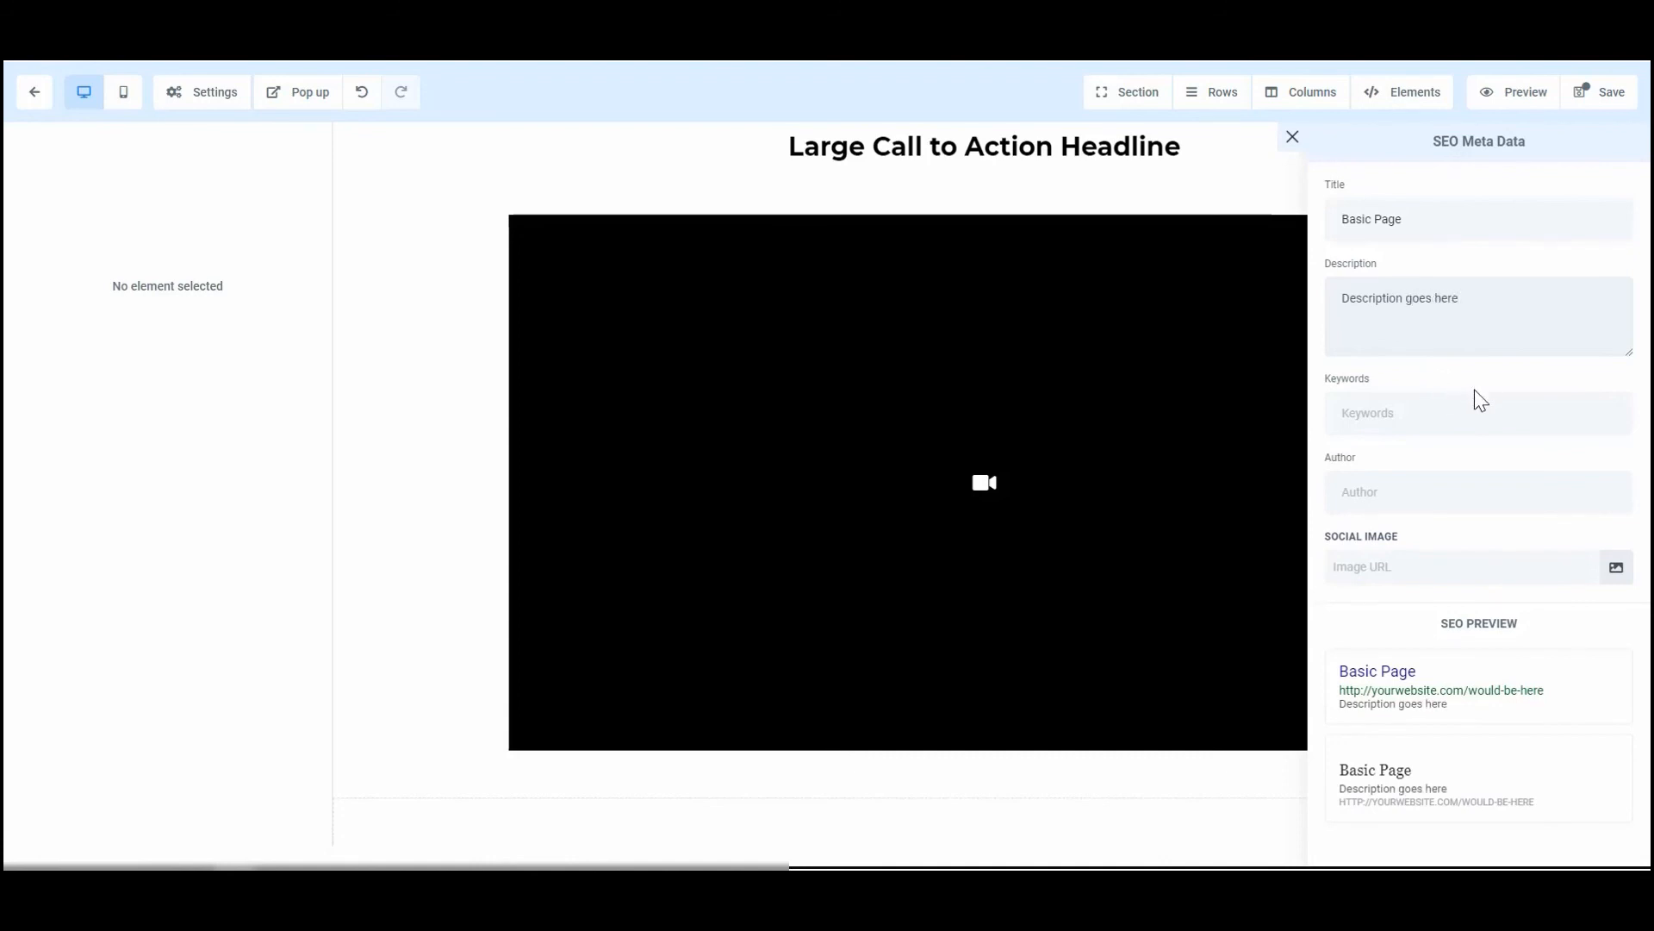
left_click(1472, 396)
Save the page with its SEO meta data and open a preview of it
left_click(1581, 100)
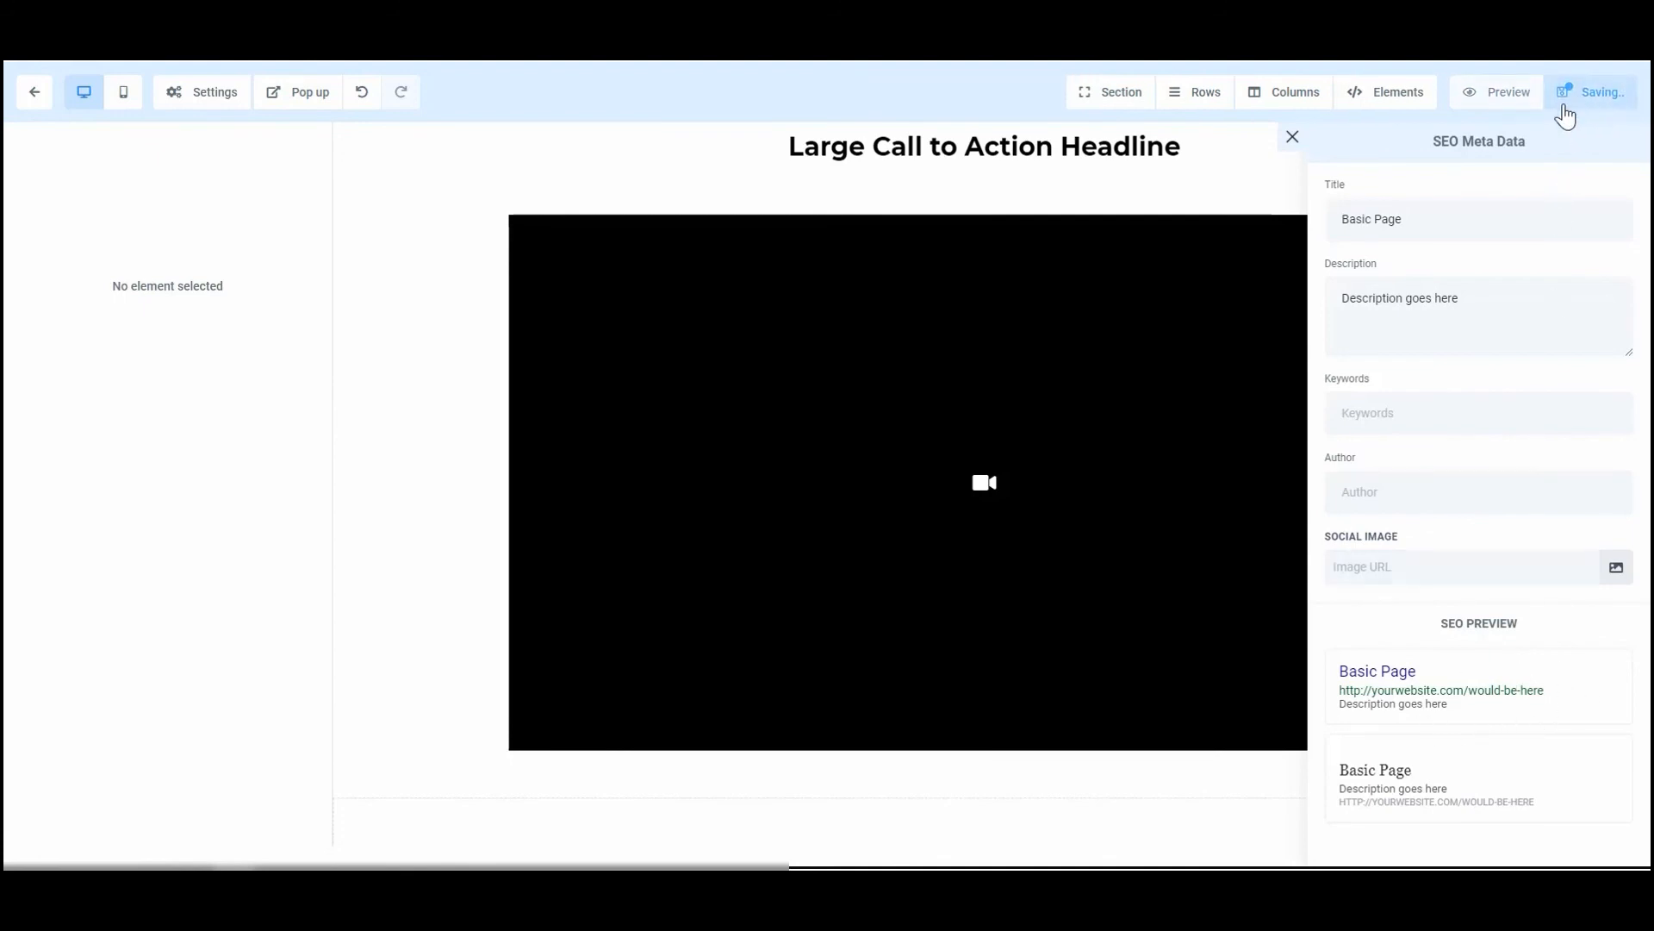
left_click(1523, 104)
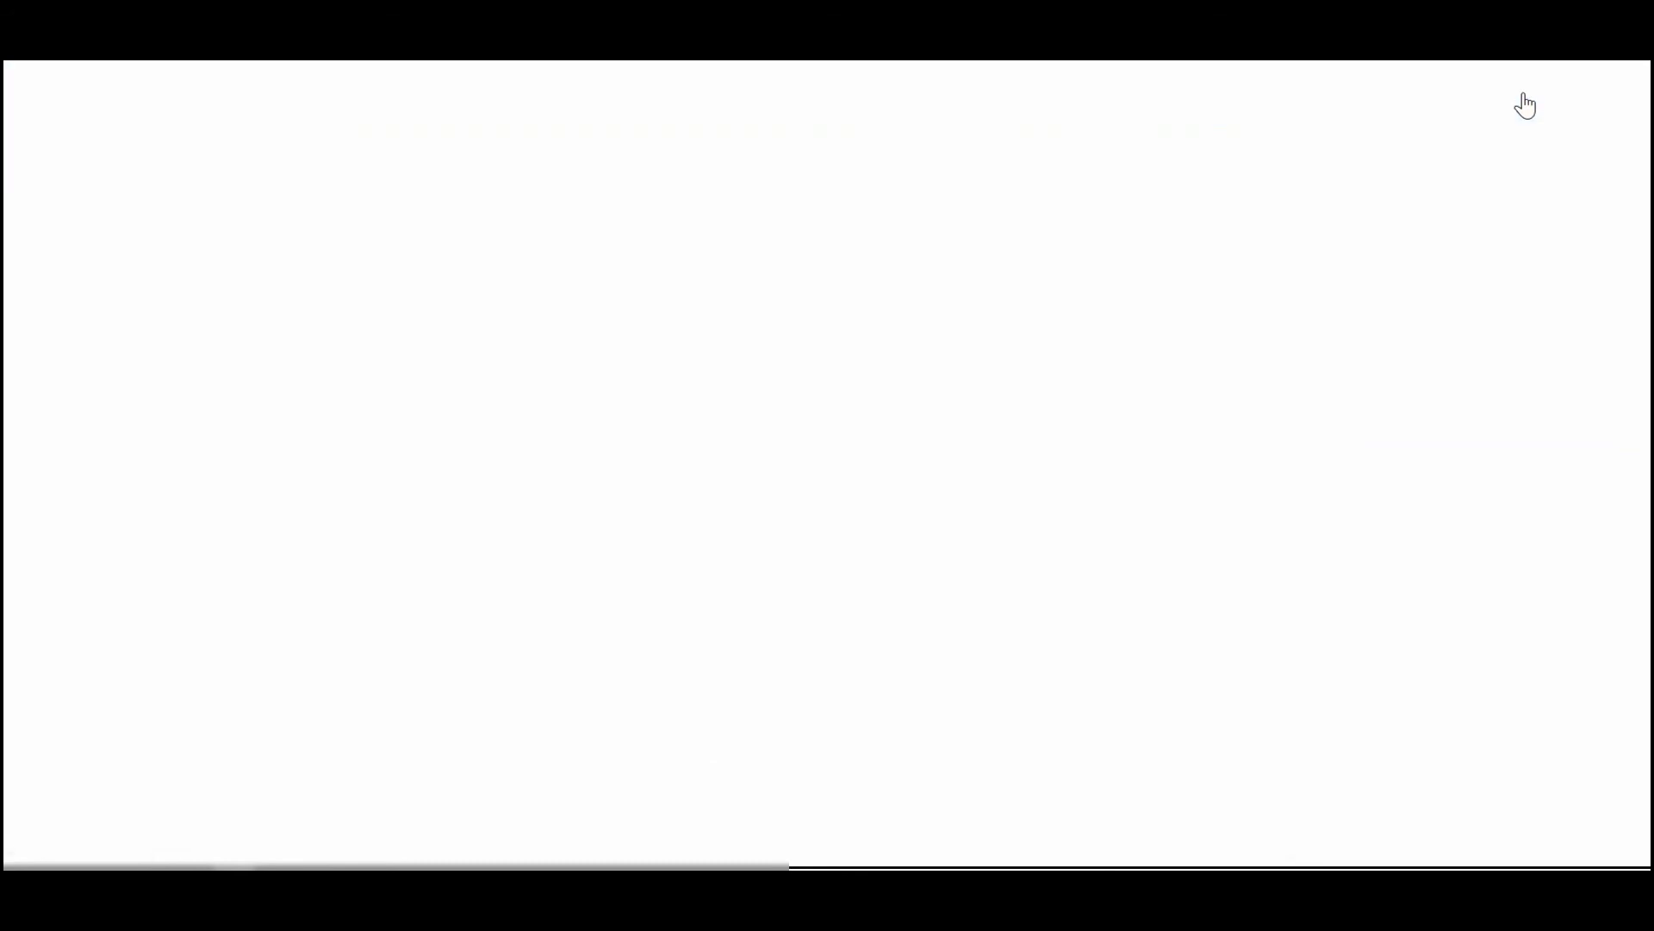